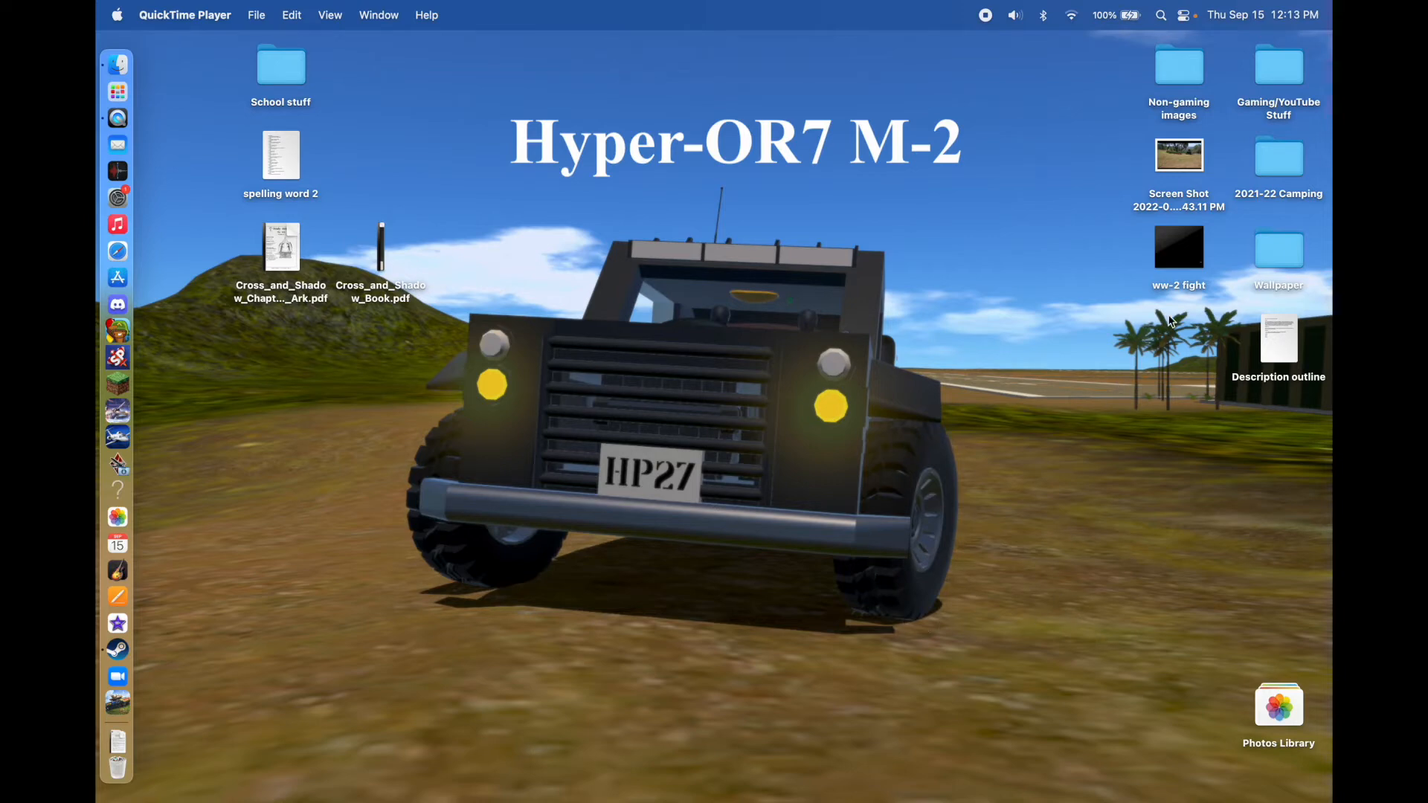
- Open the ww-2 fight video from the desktop to check it, and close the player
double_click(1197, 262)
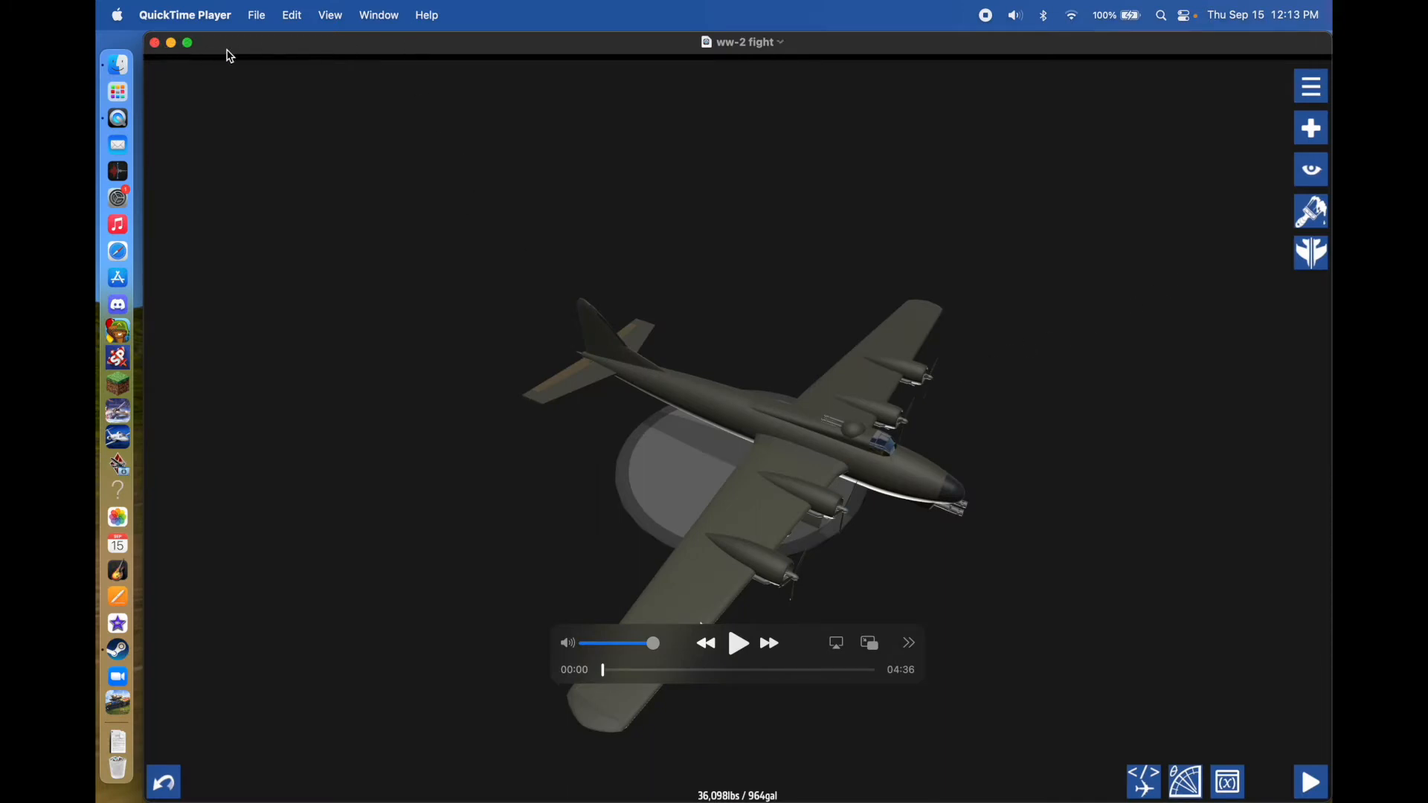
click(155, 44)
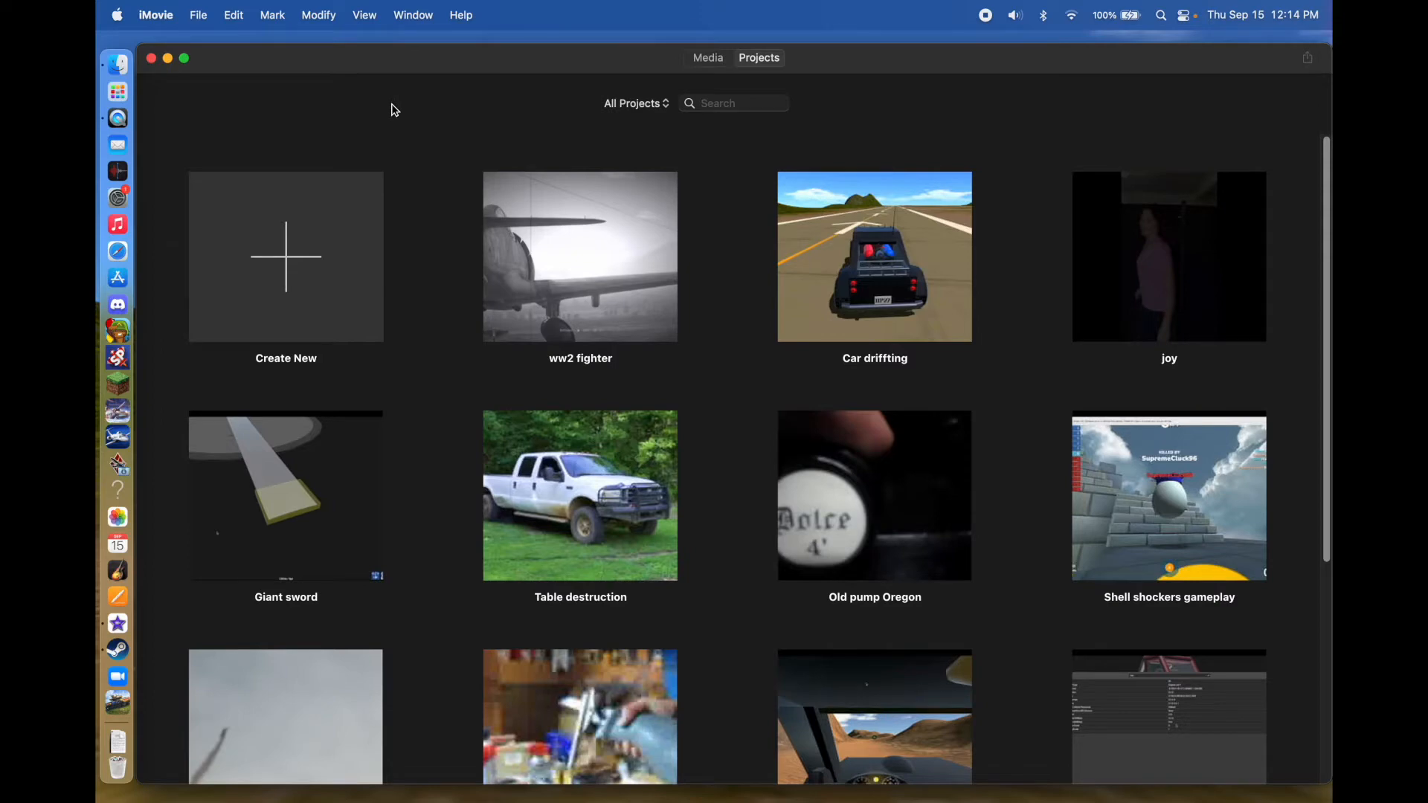
- Switch to iMovie, look over the existing projects, and create a new movie project
scroll(401, 260, down, 5)
scroll(408, 290, up, 5)
scroll(452, 580, down, 3)
scroll(450, 562, up, 3)
click(293, 253)
click(305, 364)
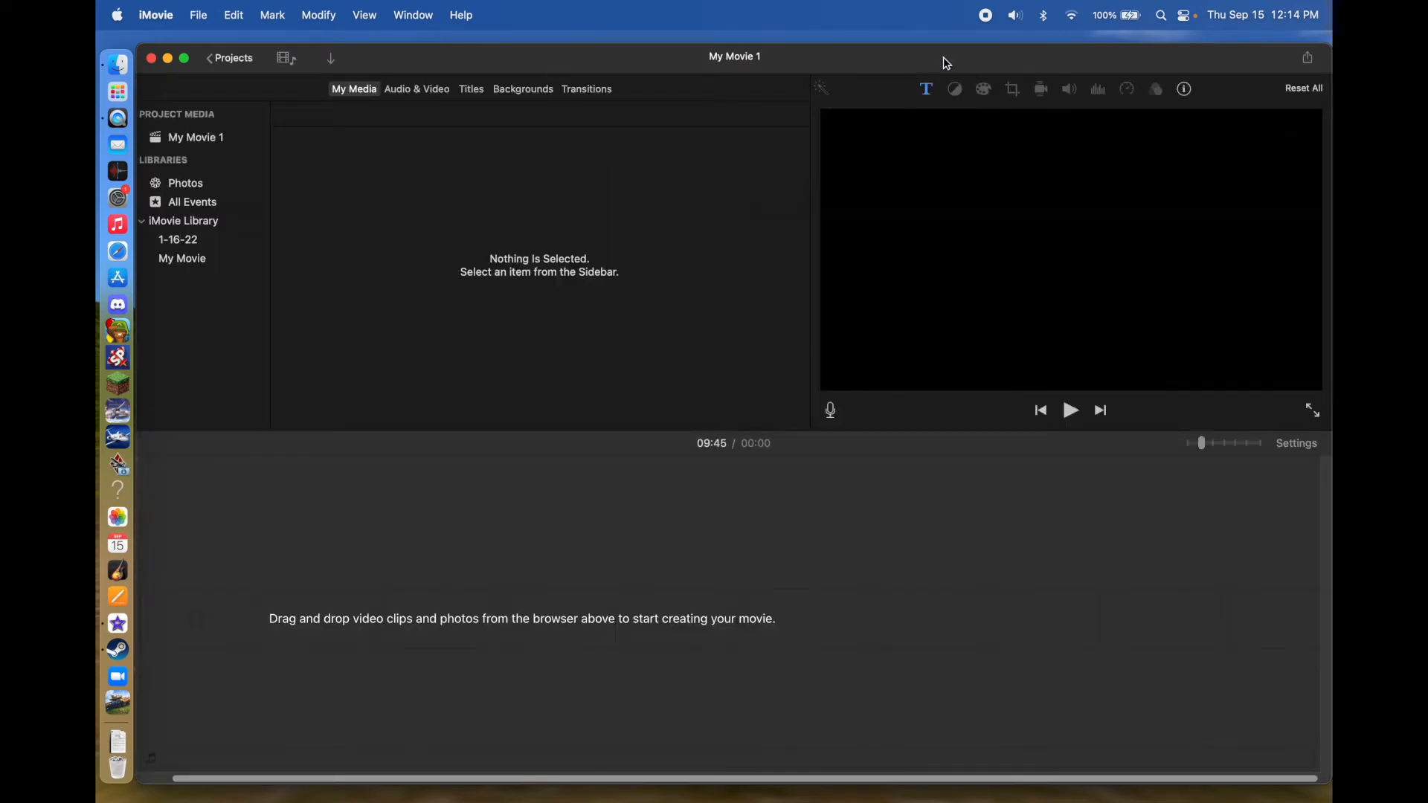
- Add the ww-2 fight video from the desktop to the empty project timeline and enlarge the project window to full screen
drag(980, 70, 737, 30)
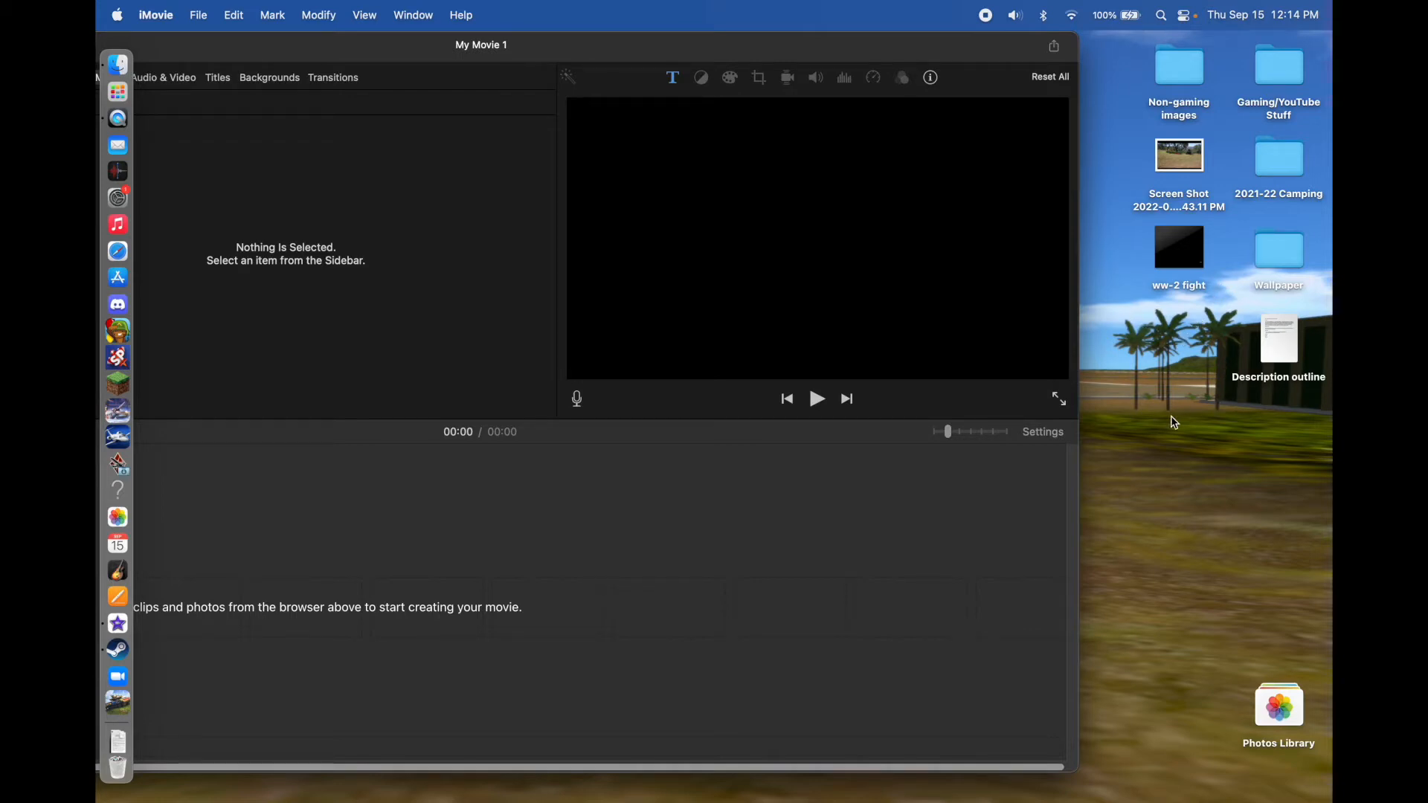
drag(1202, 269, 679, 669)
double_click(818, 52)
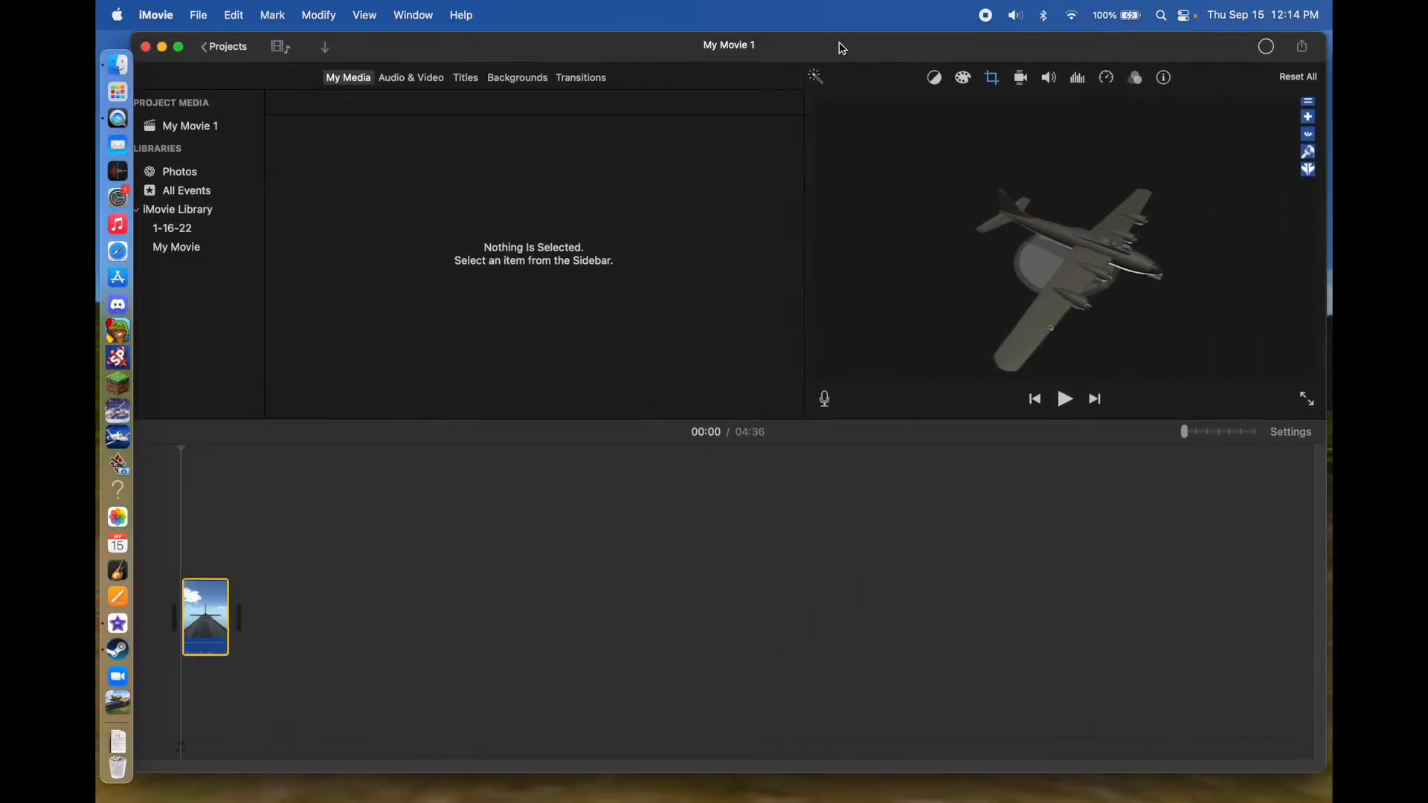
click(312, 49)
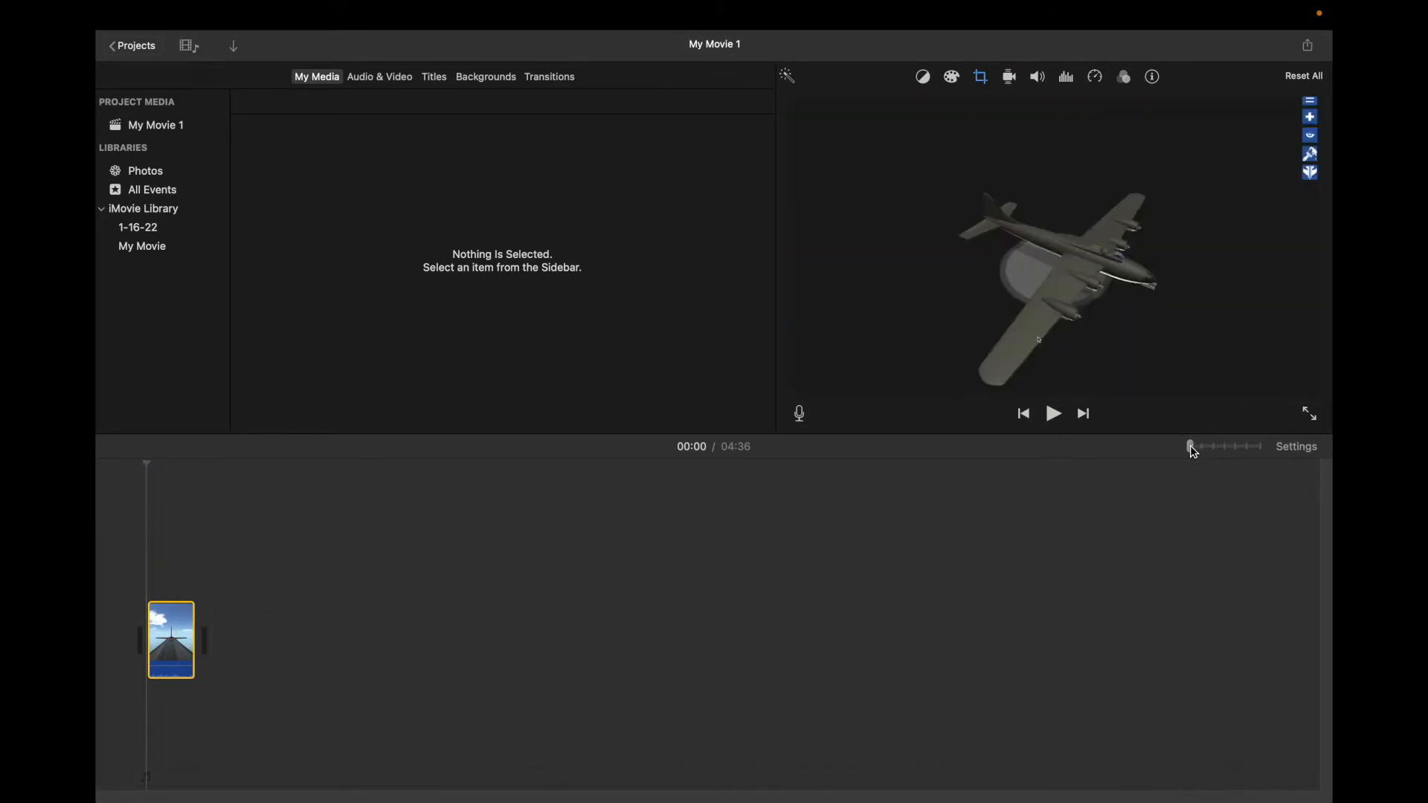
- Enlarge the clip on the timeline and scan through its footage for sections to cut
drag(1194, 448, 1223, 446)
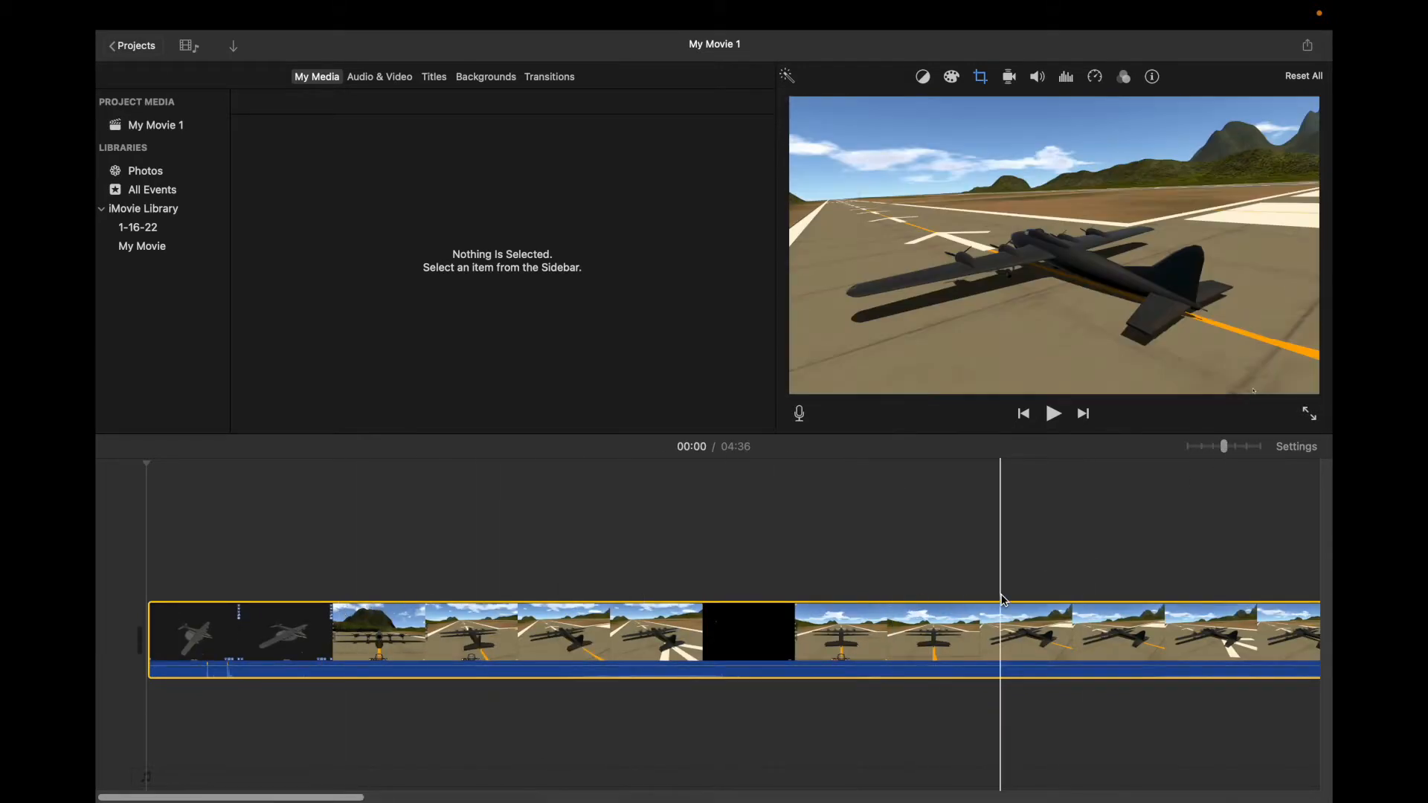
scroll(1002, 600, right, 3)
scroll(1001, 599, right, 3)
scroll(1002, 599, left, 5)
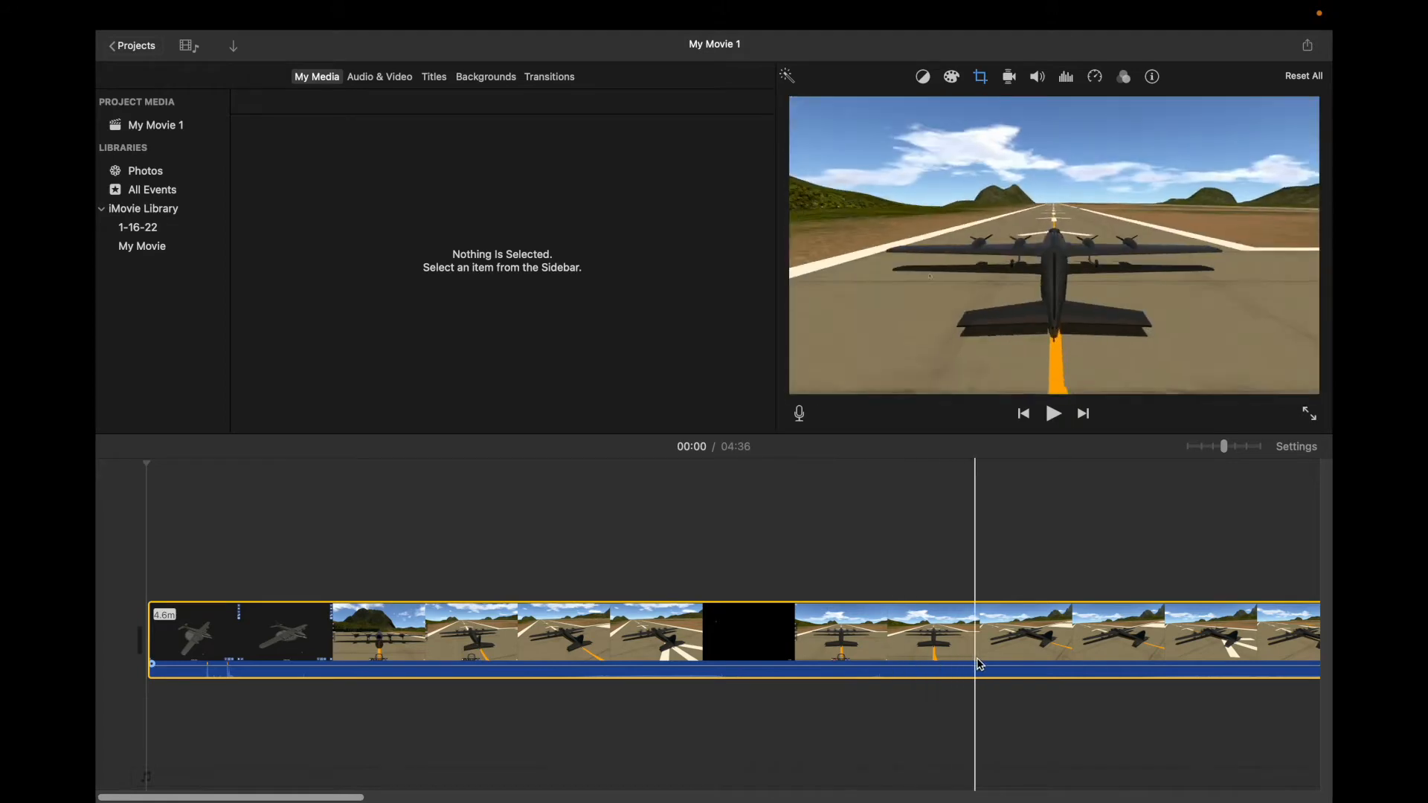
scroll(1051, 653, right, 5)
scroll(1055, 657, right, 8)
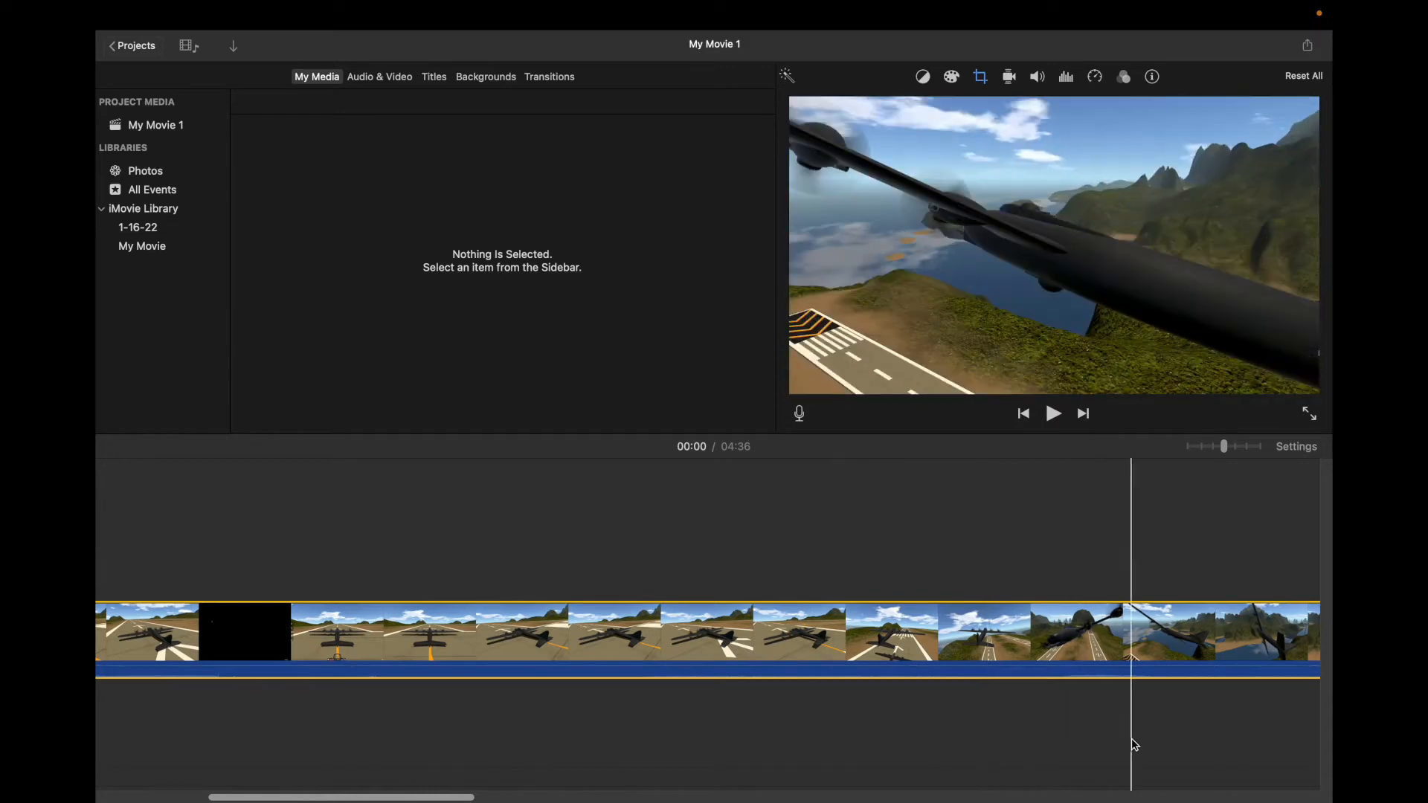
scroll(1131, 737, right, 10)
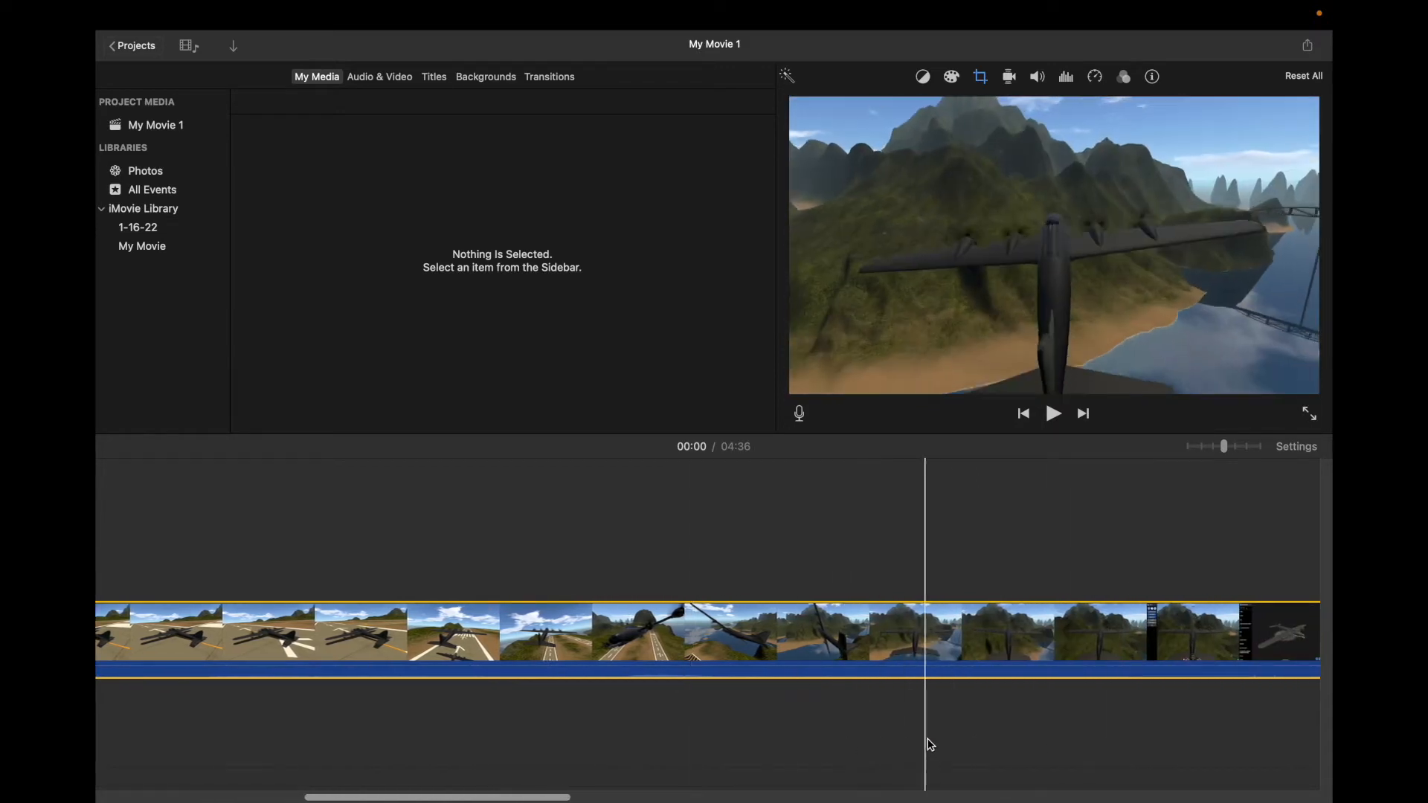
scroll(1168, 746, right, 10)
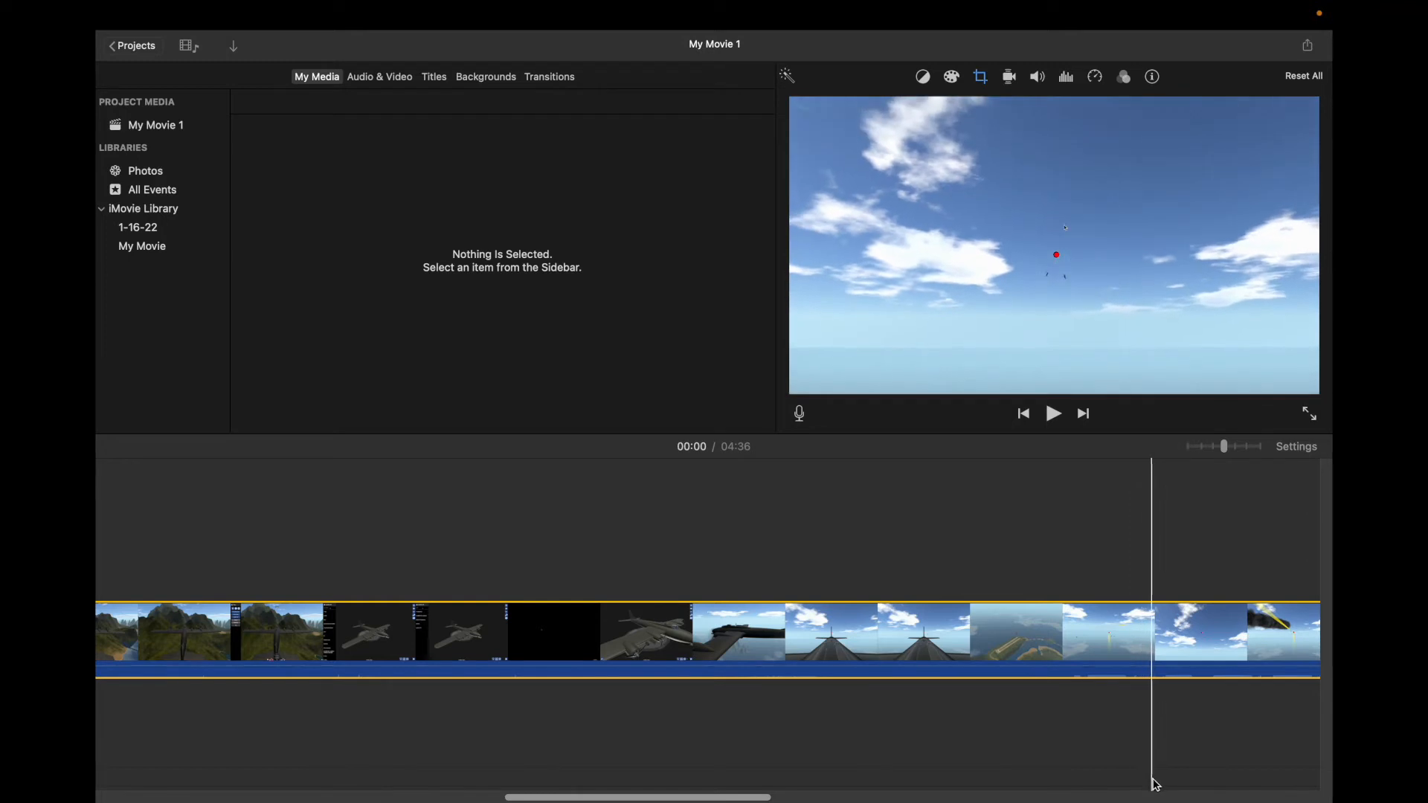
scroll(166, 645, left, 15)
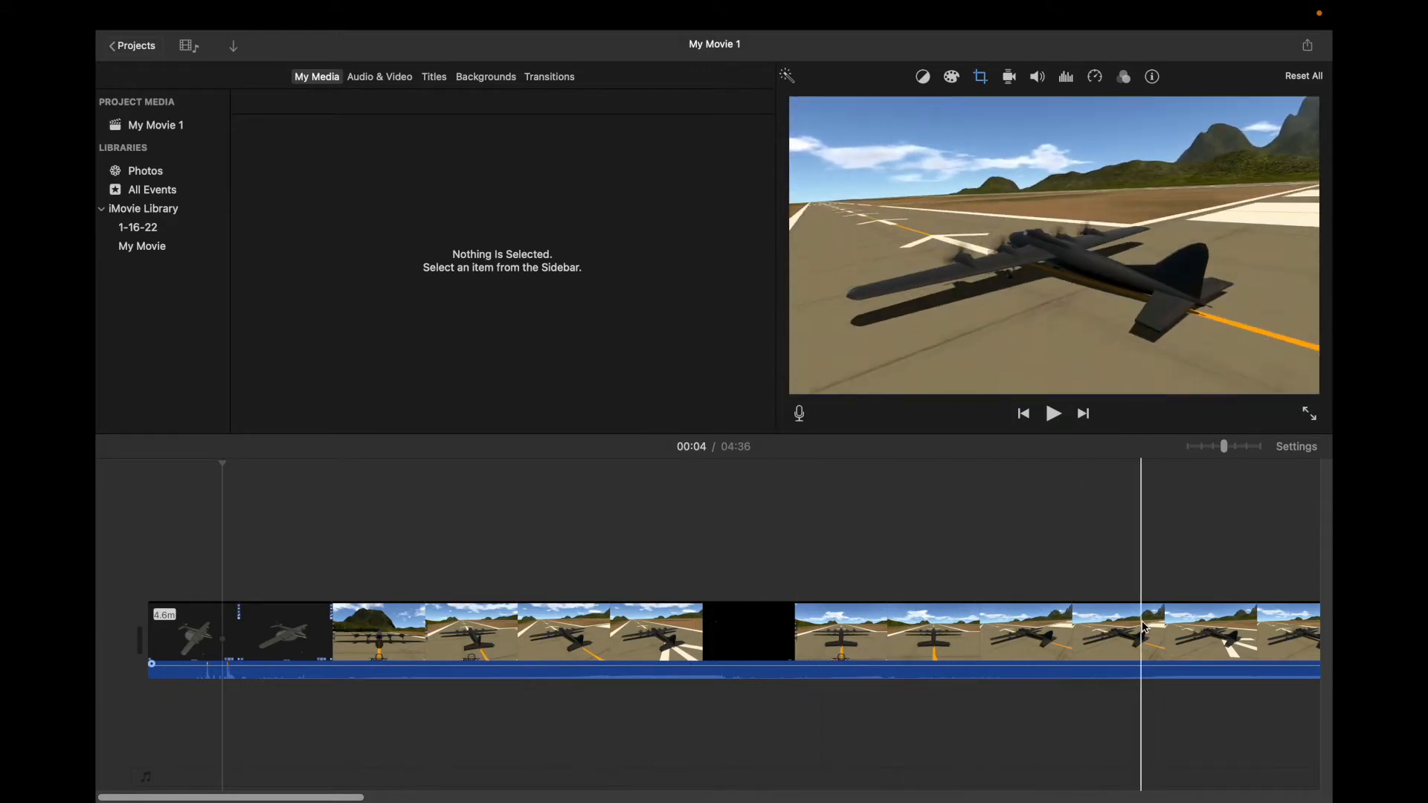
- Split the clip at 00:45 on the runway shot and delete the opening part before it
click(1013, 640)
right_click(1013, 640)
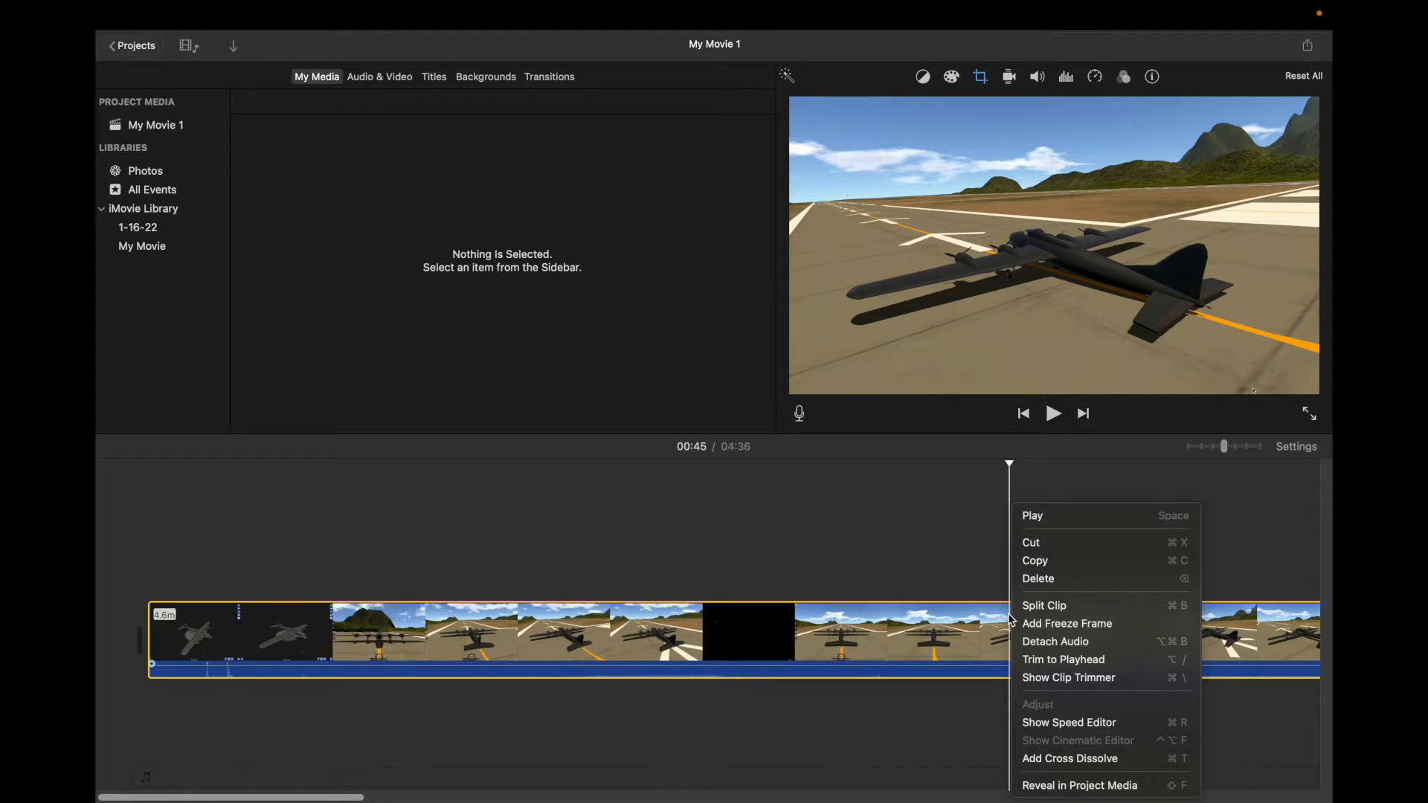
click(1079, 614)
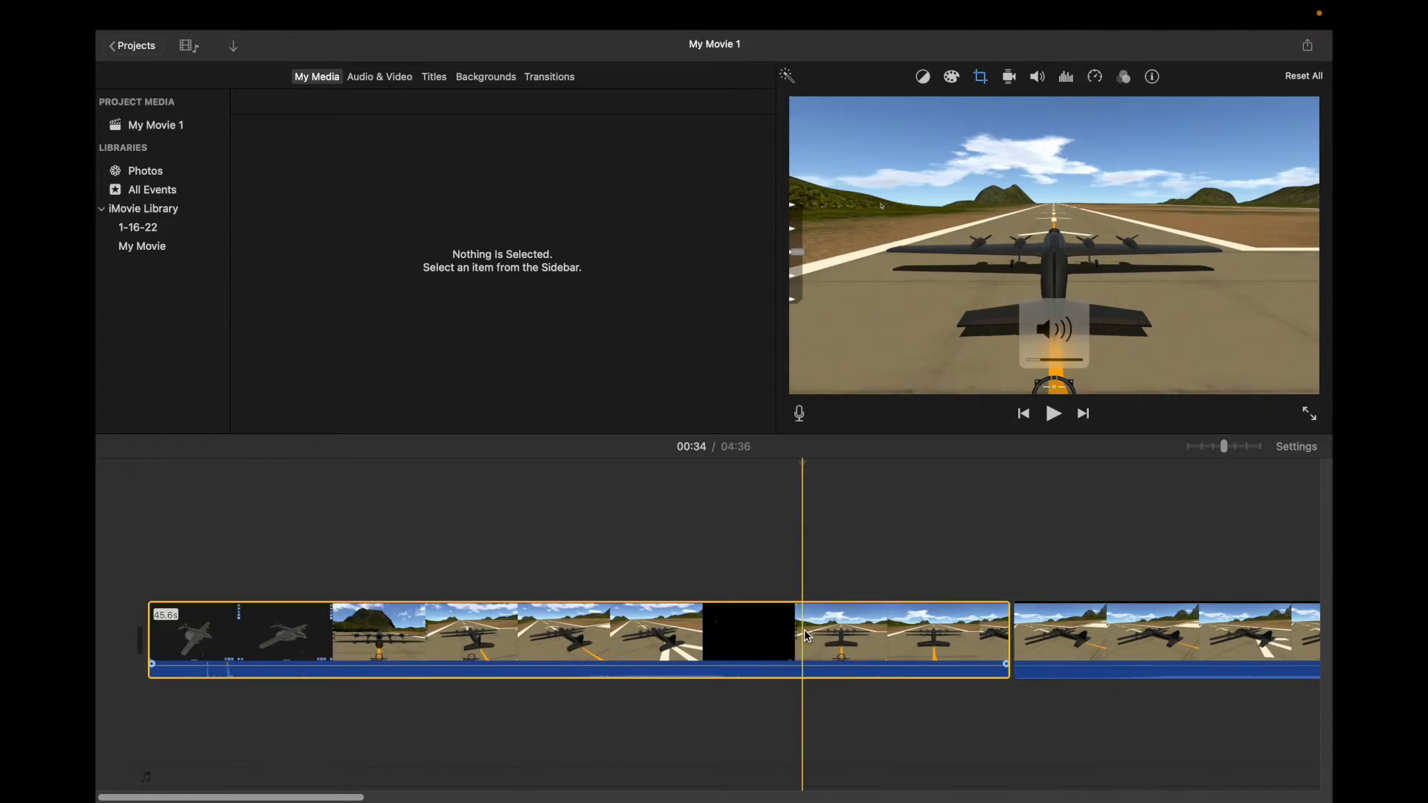
key(Delete)
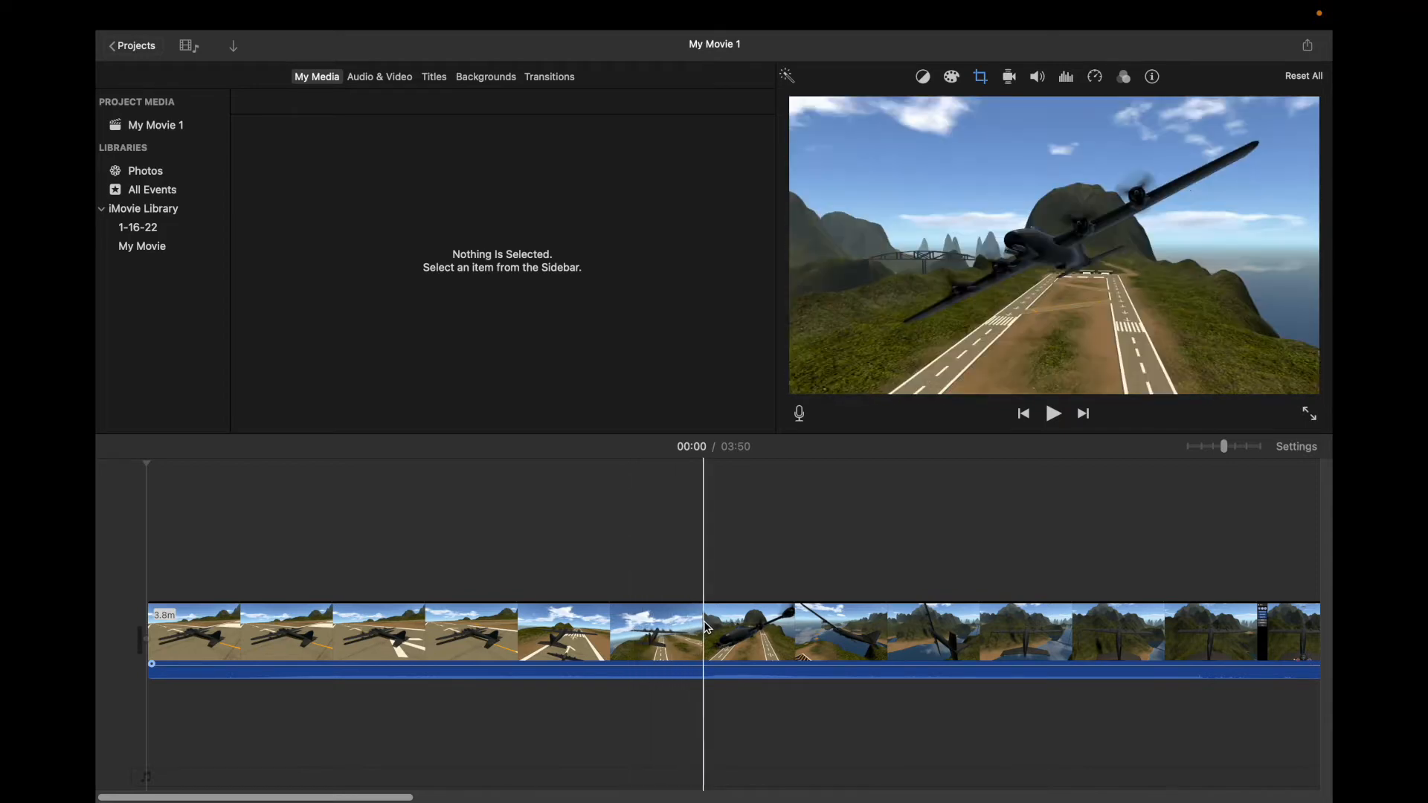
- Split the clip at 00:28 and 00:35 after takeoff and delete the piece between the two cuts
right_click(685, 629)
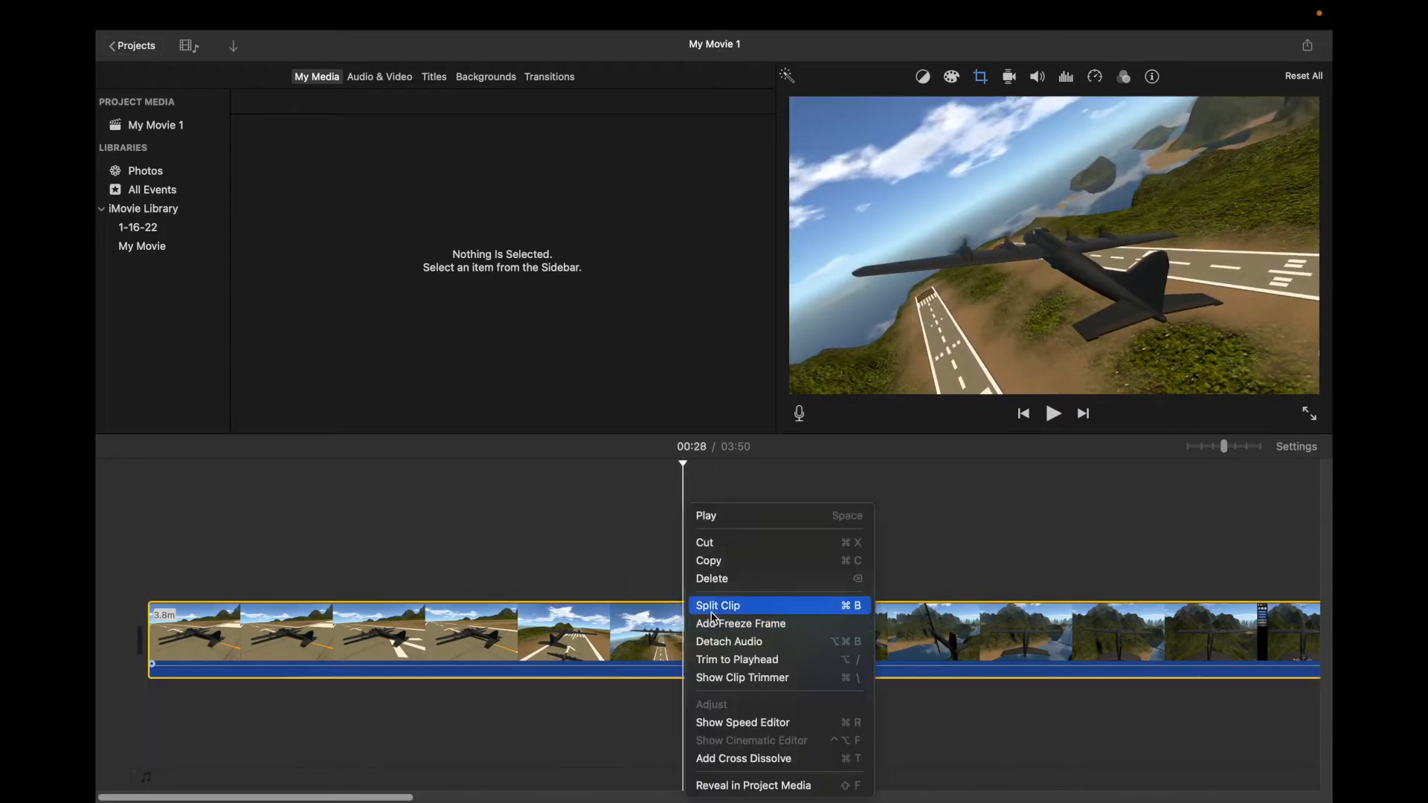
click(698, 605)
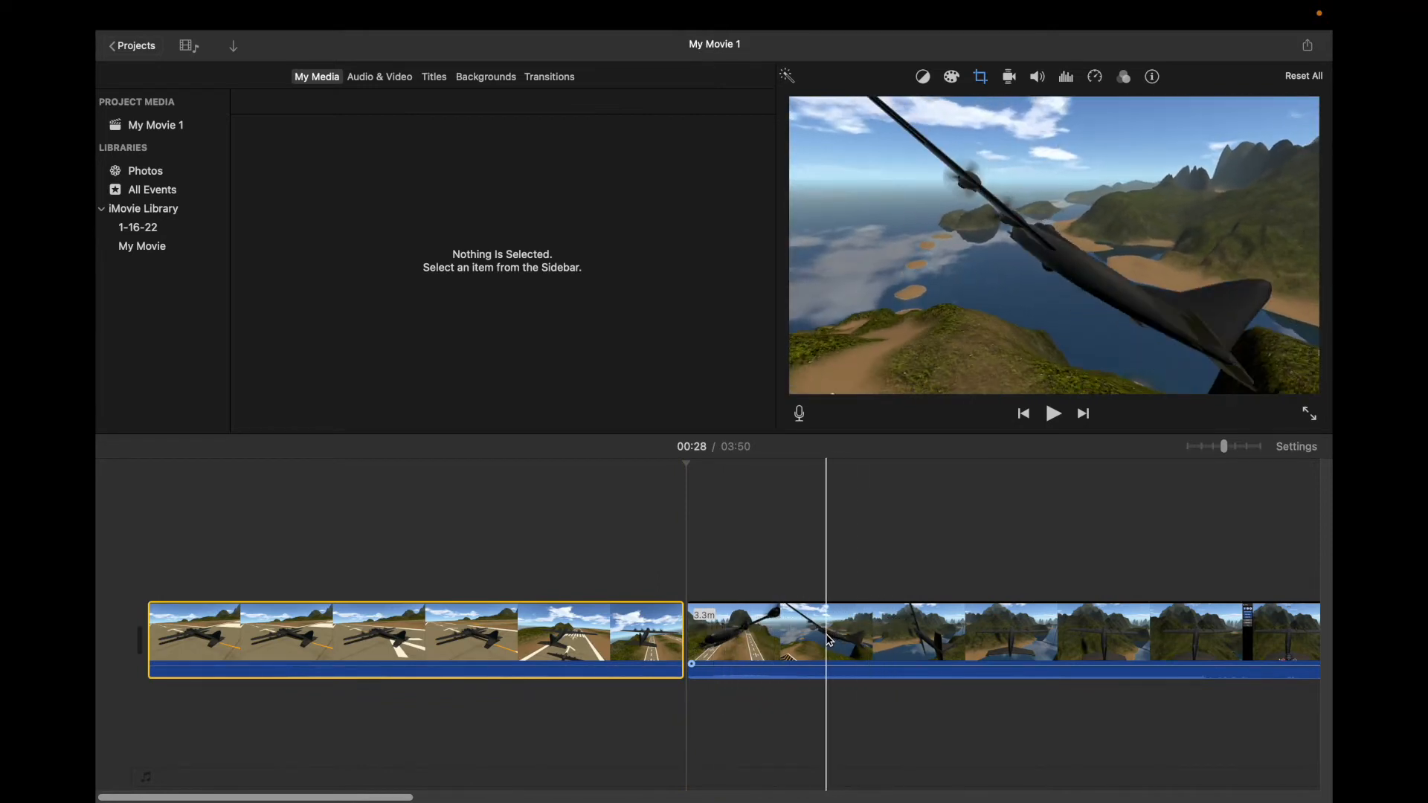
right_click(828, 639)
click(867, 604)
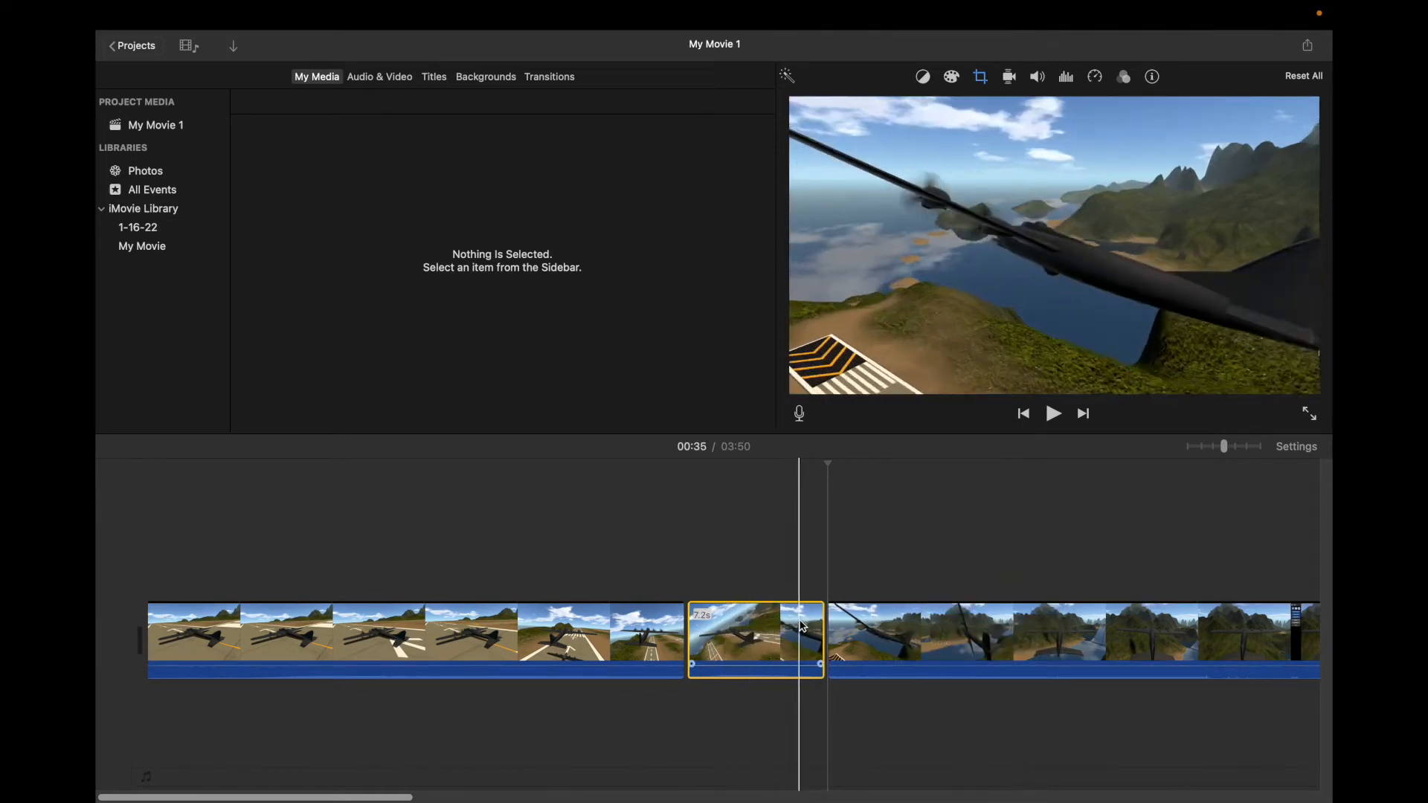
key(Delete)
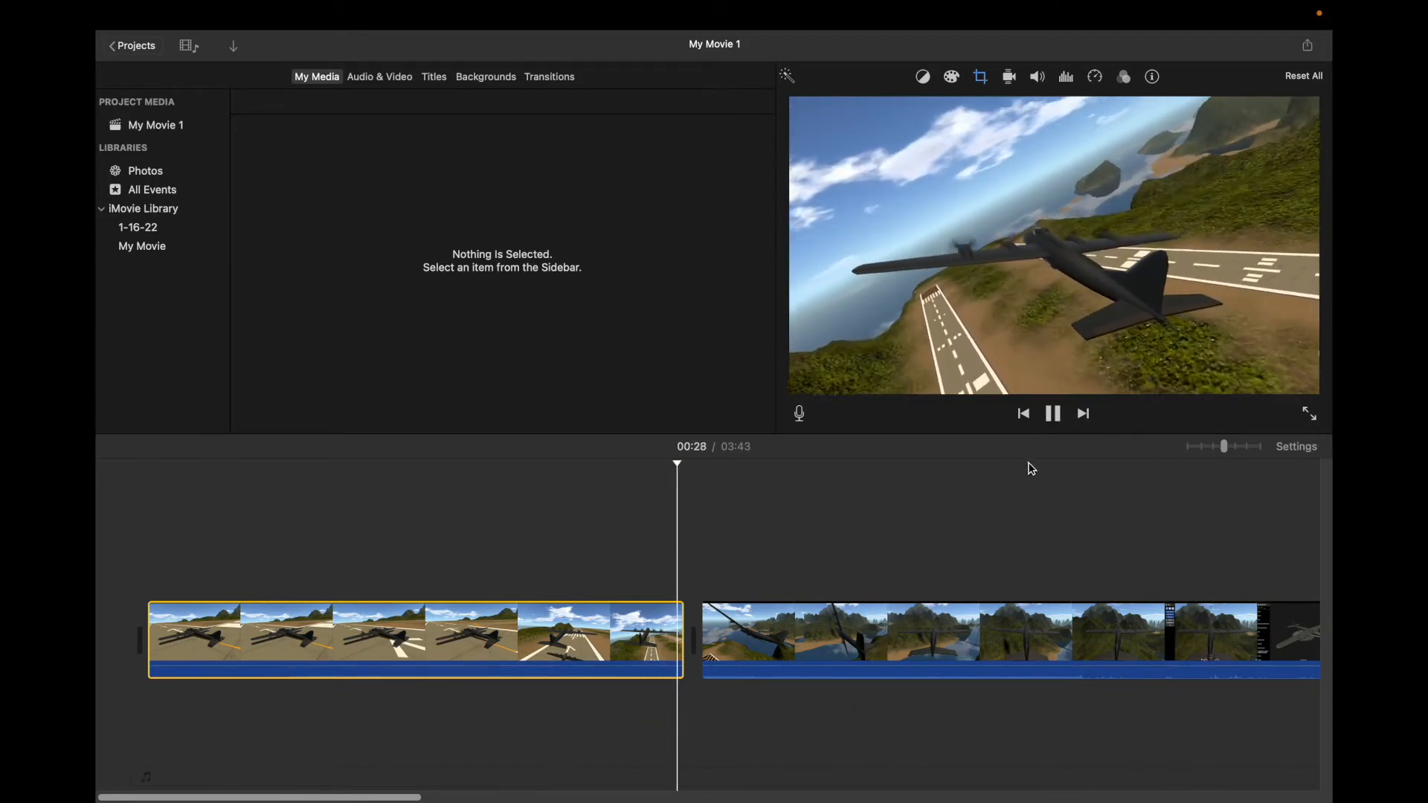
- Play the movie from 00:27 across the new cut to review how the two clips join
key(space)
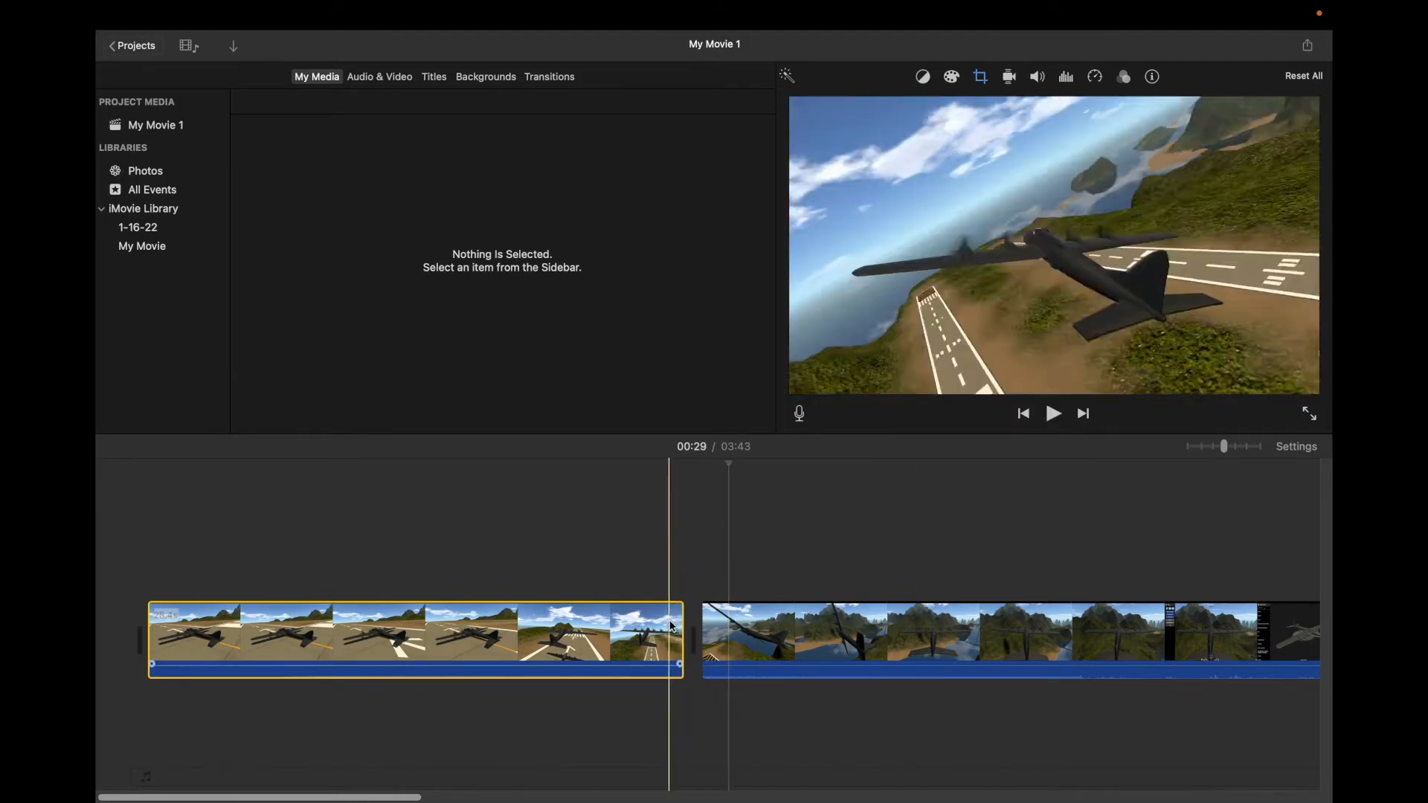
click(668, 632)
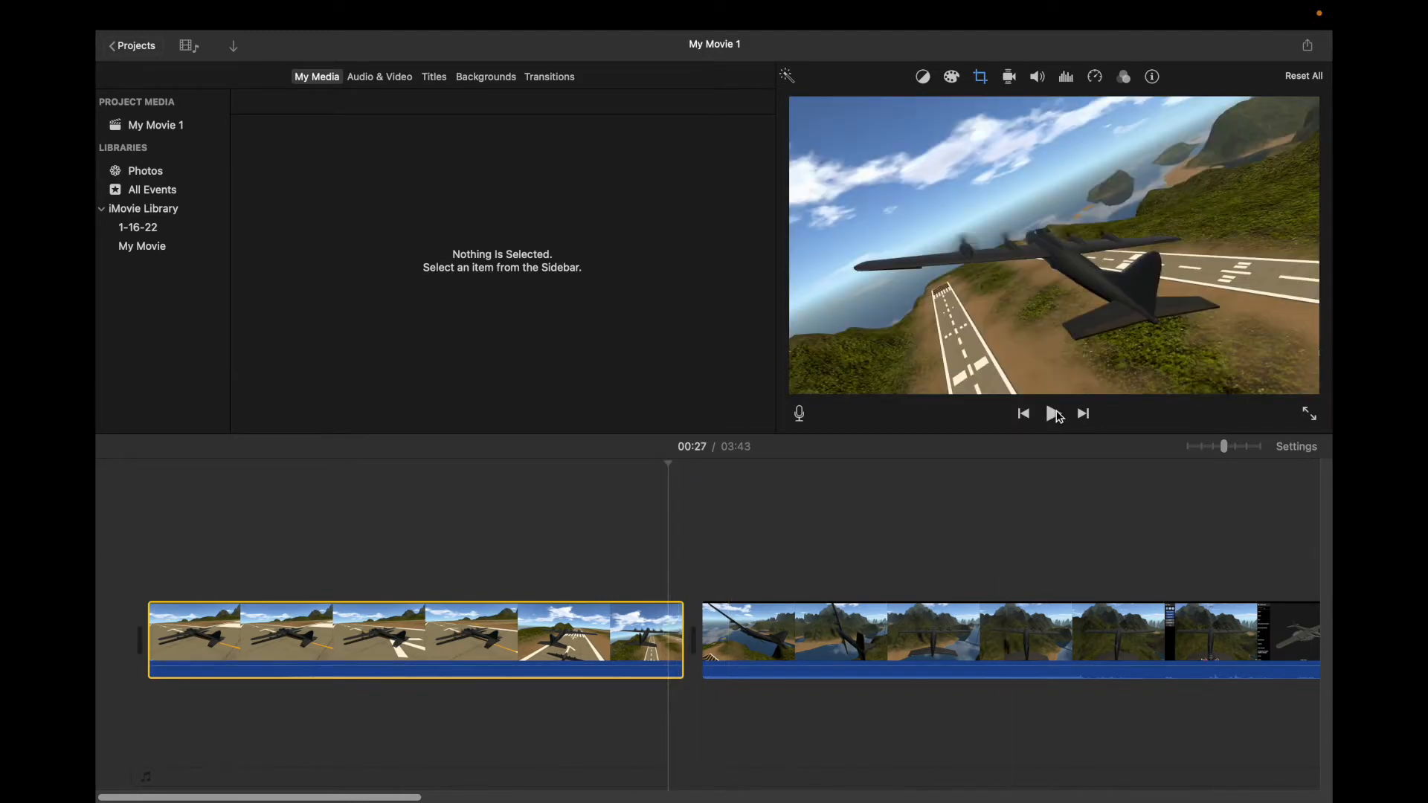
click(1056, 415)
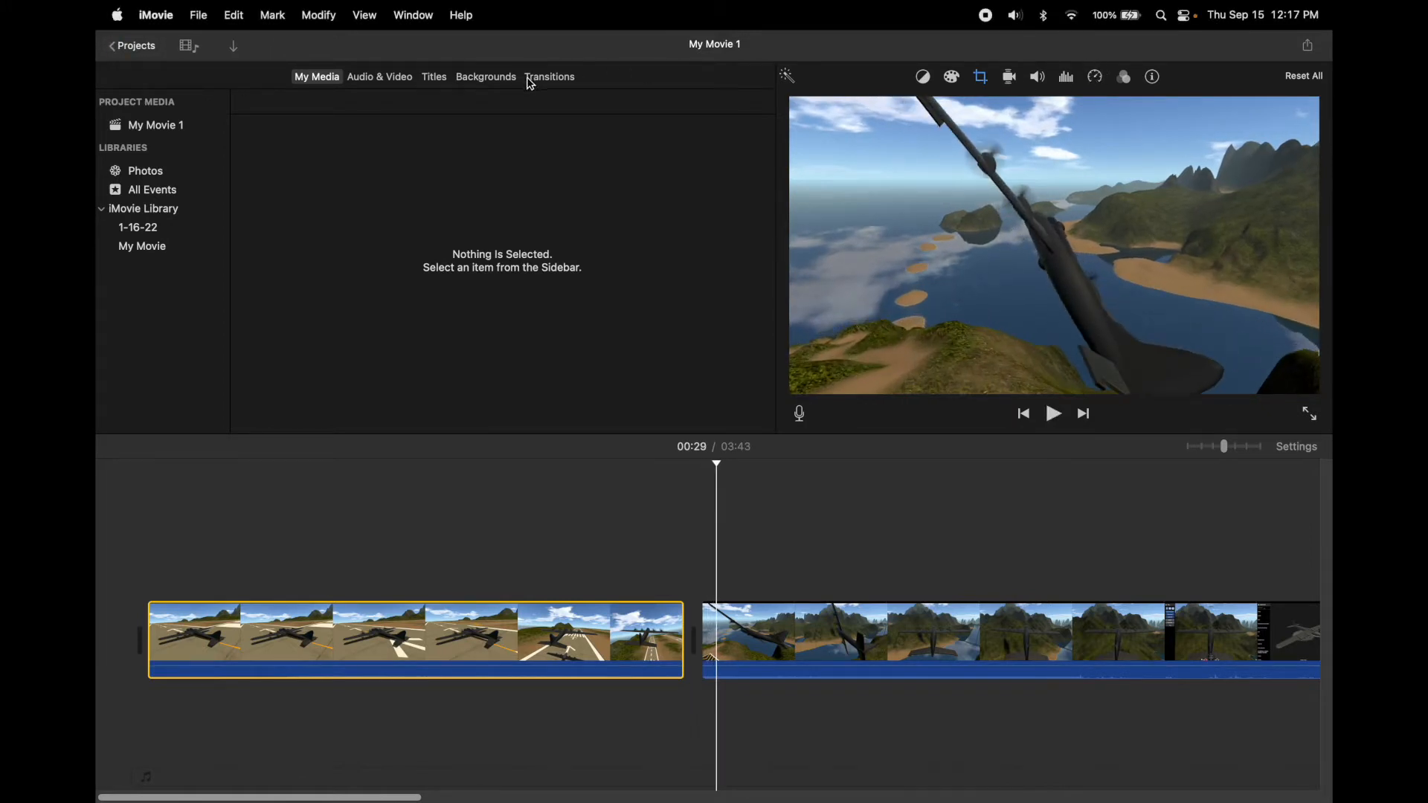
- Add a Fade to Black transition between the first two clips and preview it from just before the cut
click(549, 77)
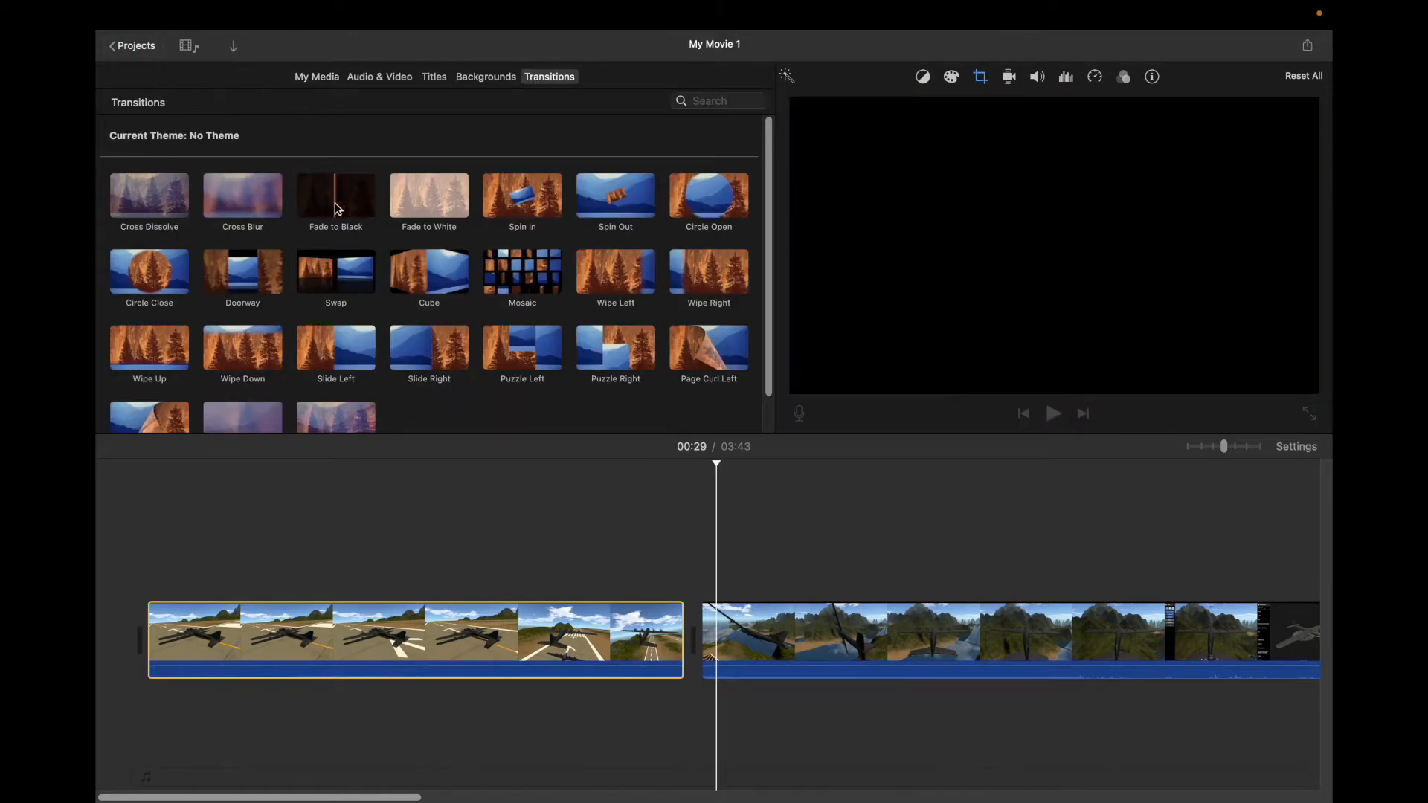
drag(331, 208, 675, 612)
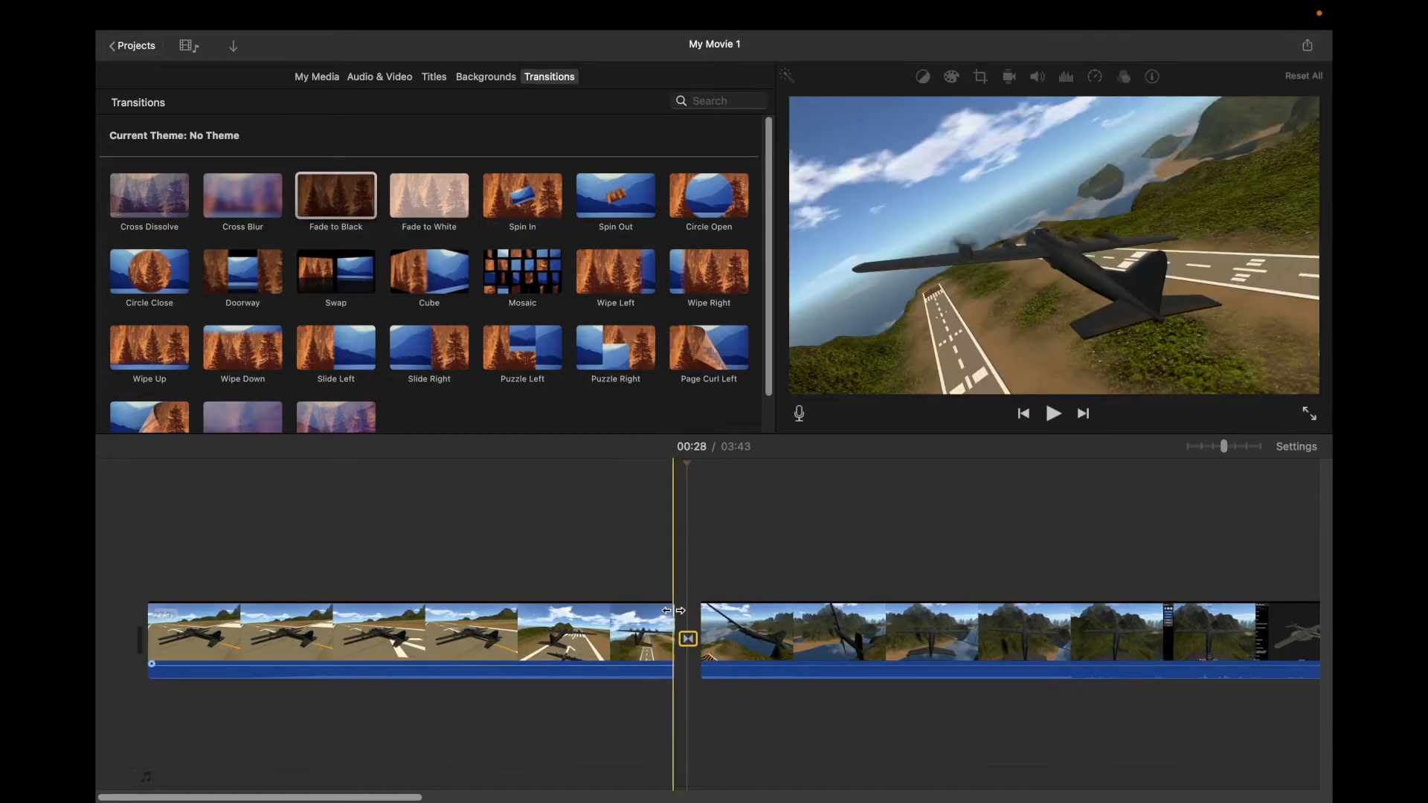
click(663, 621)
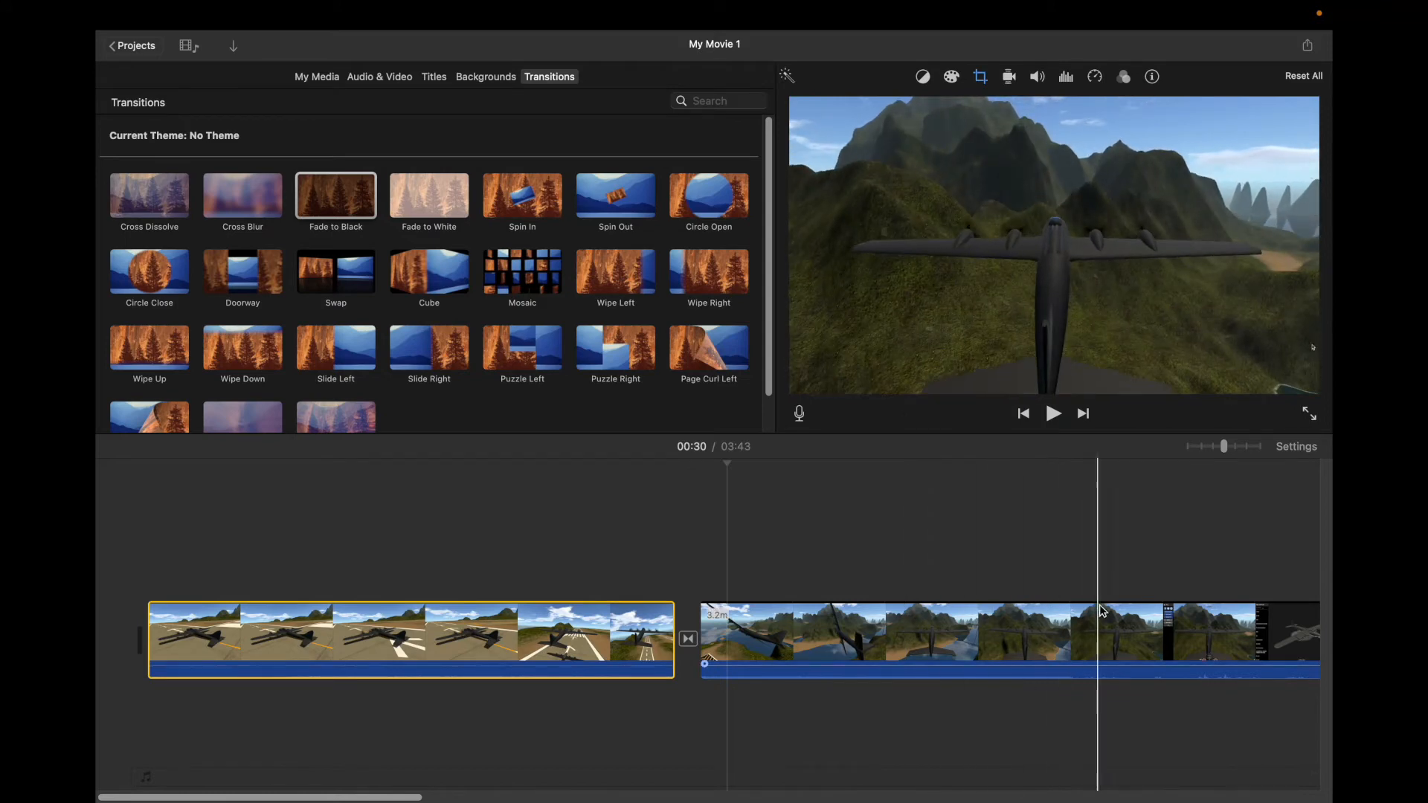
- Split the second clip at 00:45 and 01:30 and delete the piece between them, including the aircraft designer footage
click(1010, 633)
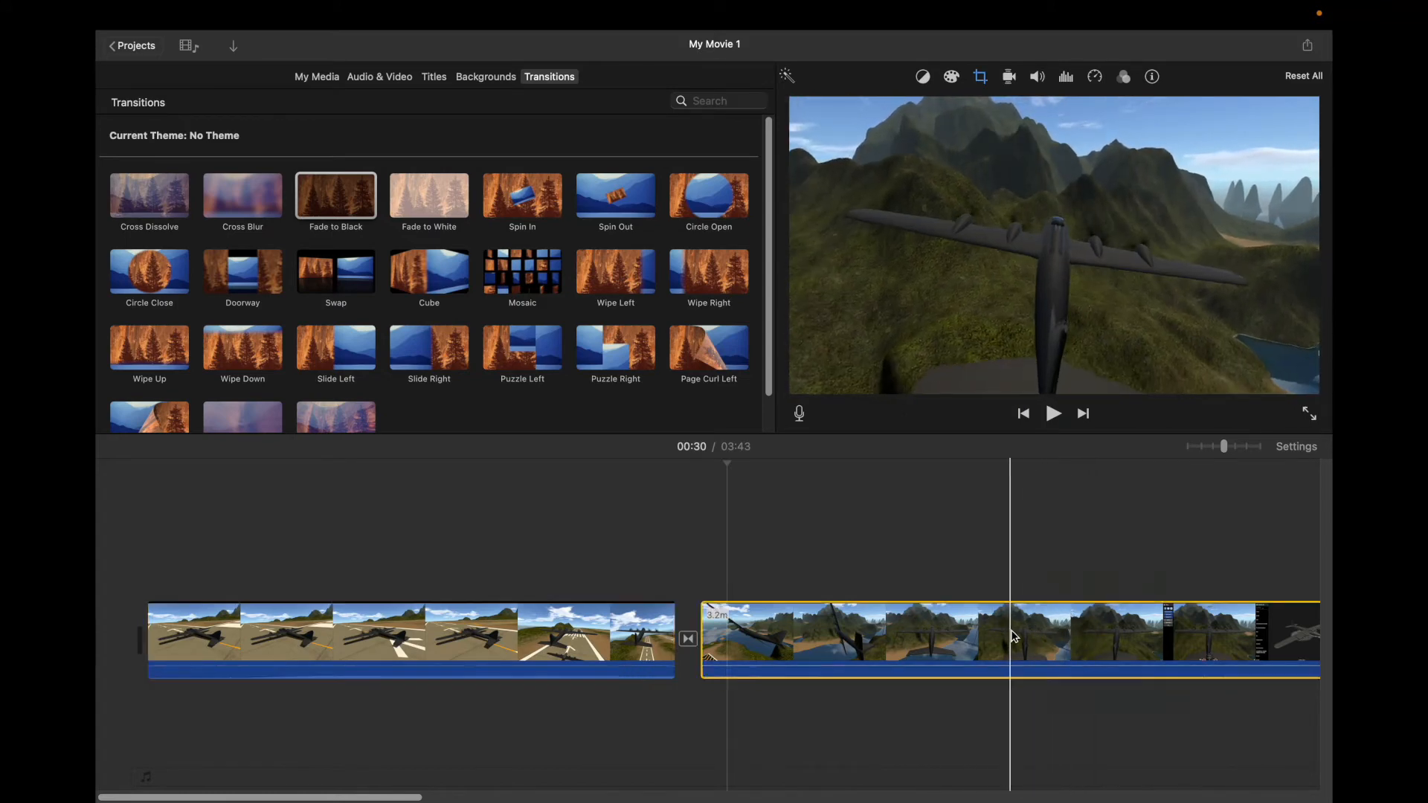
right_click(1010, 633)
click(1033, 600)
scroll(972, 655, right, 10)
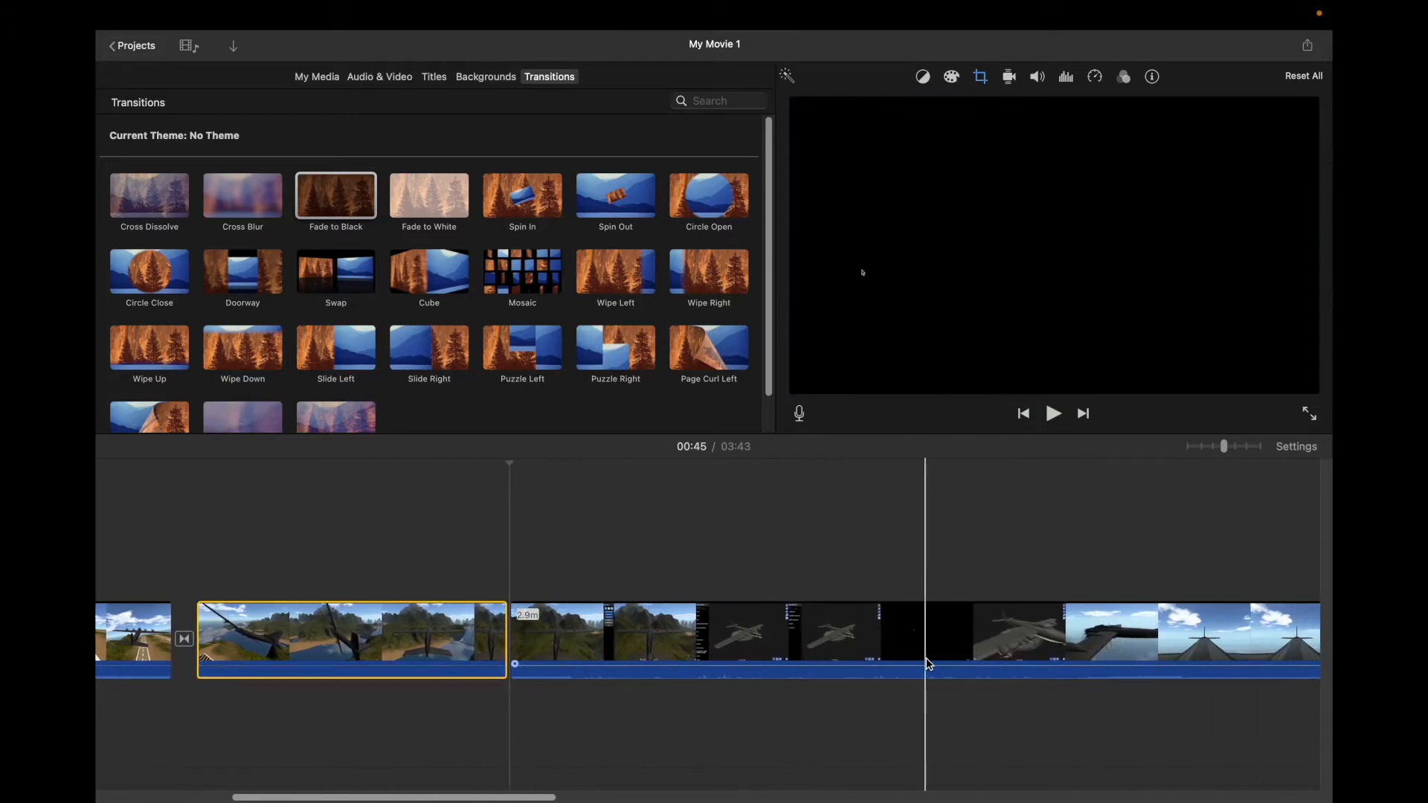
scroll(926, 658, right, 8)
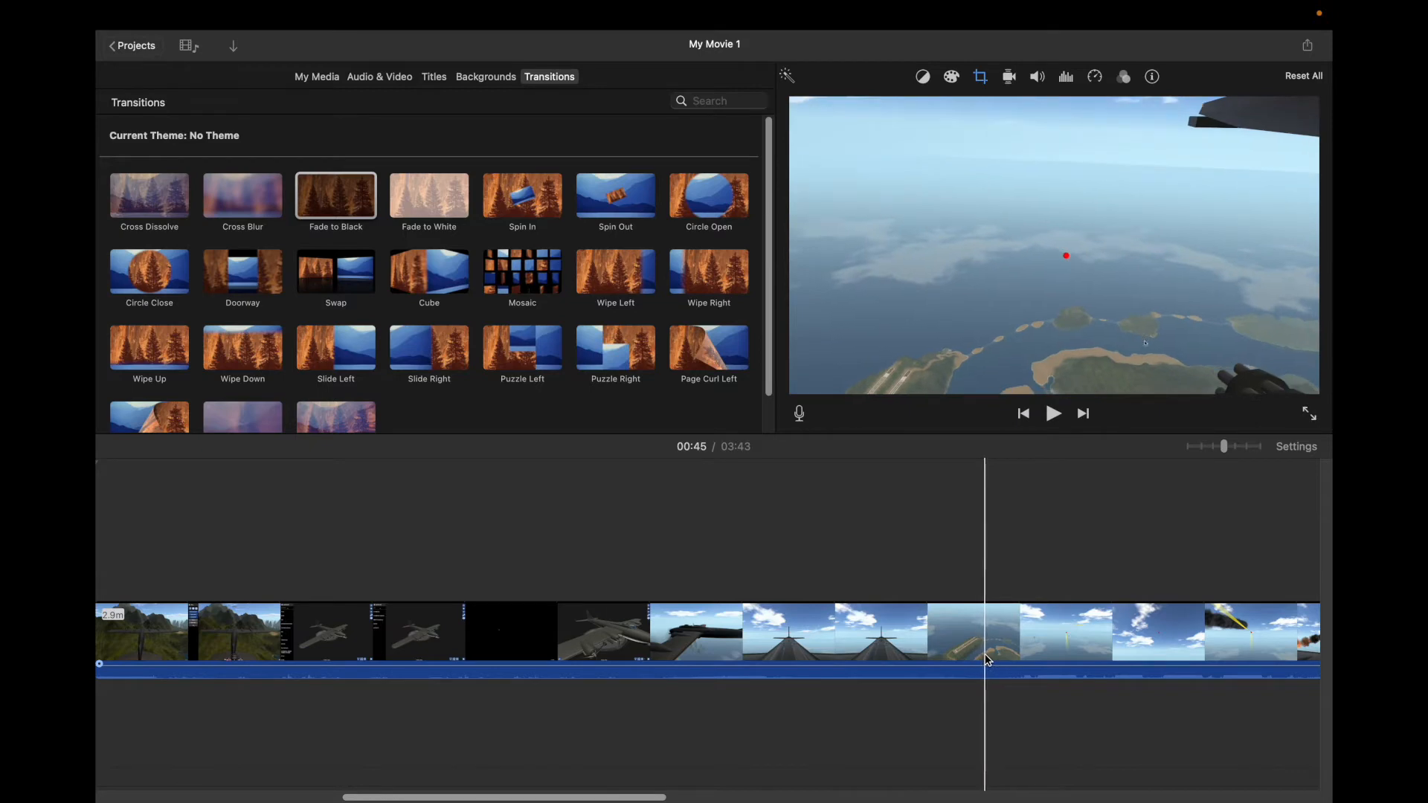
click(943, 647)
right_click(942, 647)
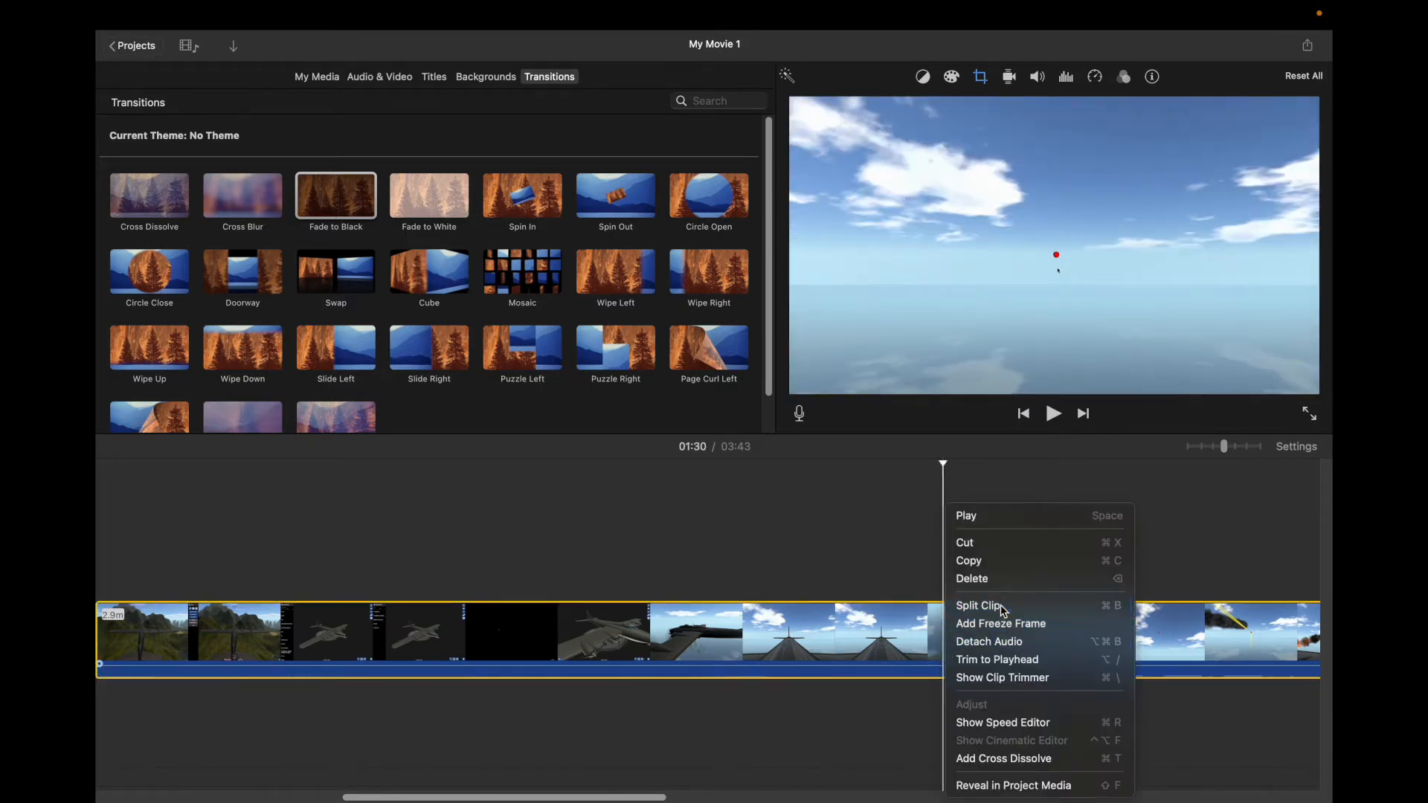
click(1001, 606)
scroll(841, 644, left, 5)
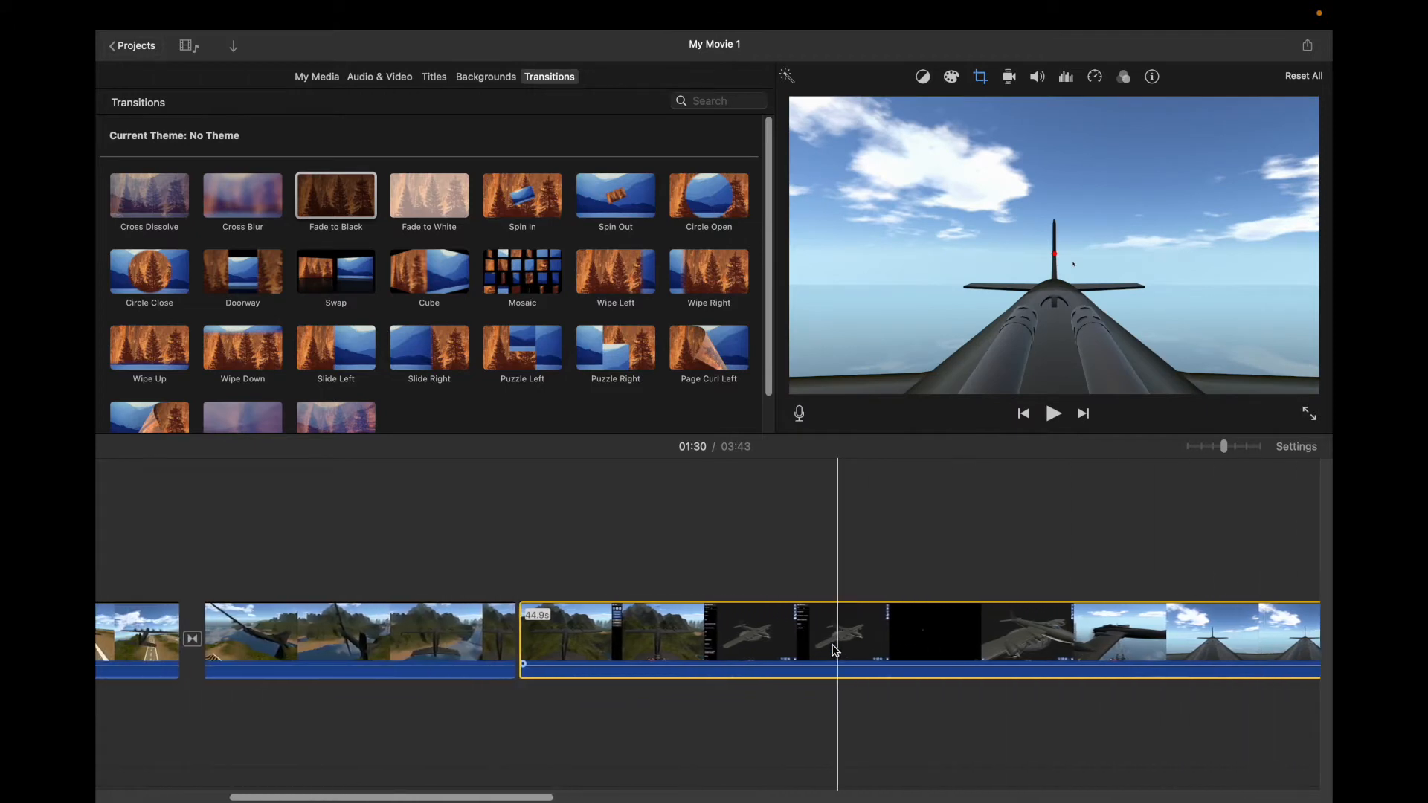
click(797, 650)
key(Delete)
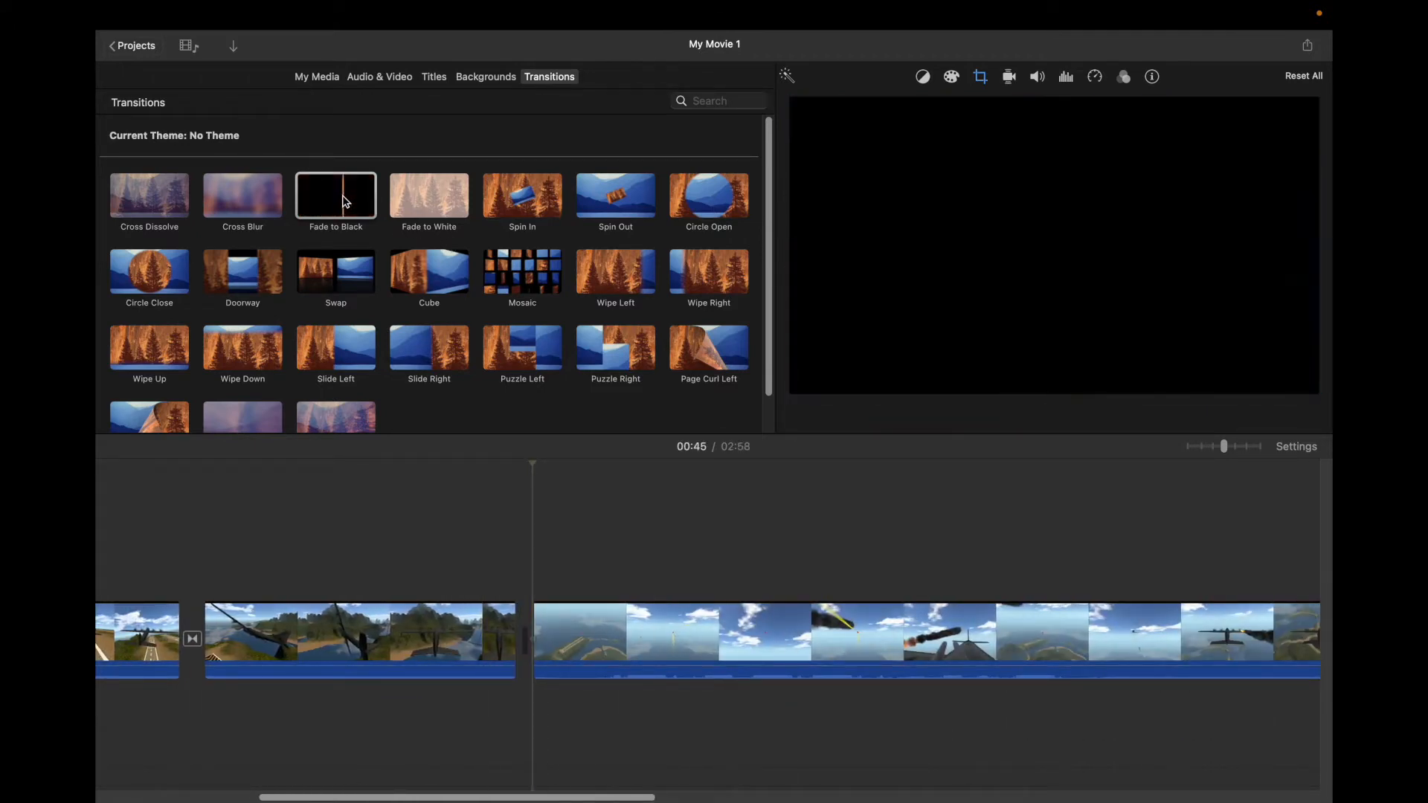
- Add a Fade to Black transition at the 00:45 cut and preview the combat footage that follows, up to about 01:15
drag(345, 197, 519, 638)
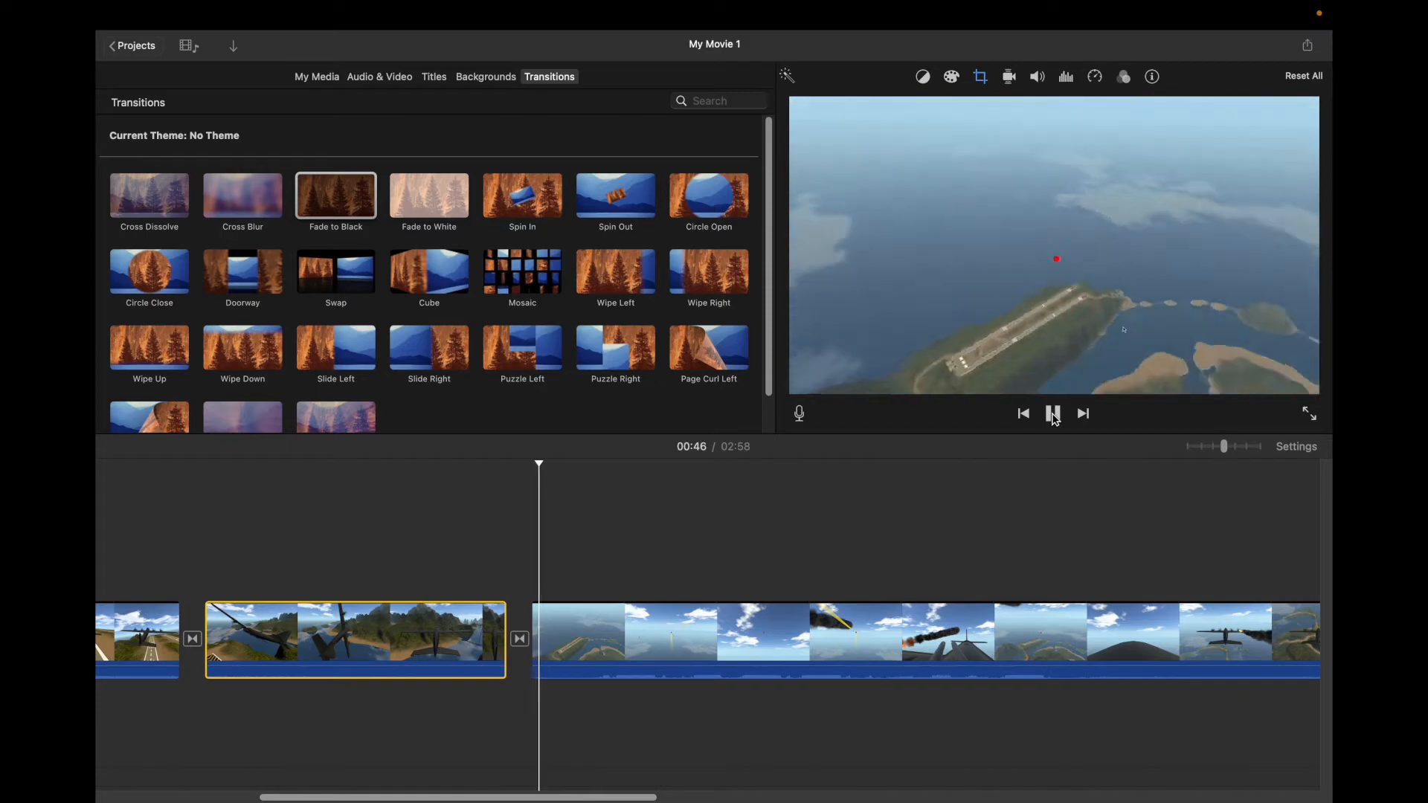
click(1053, 416)
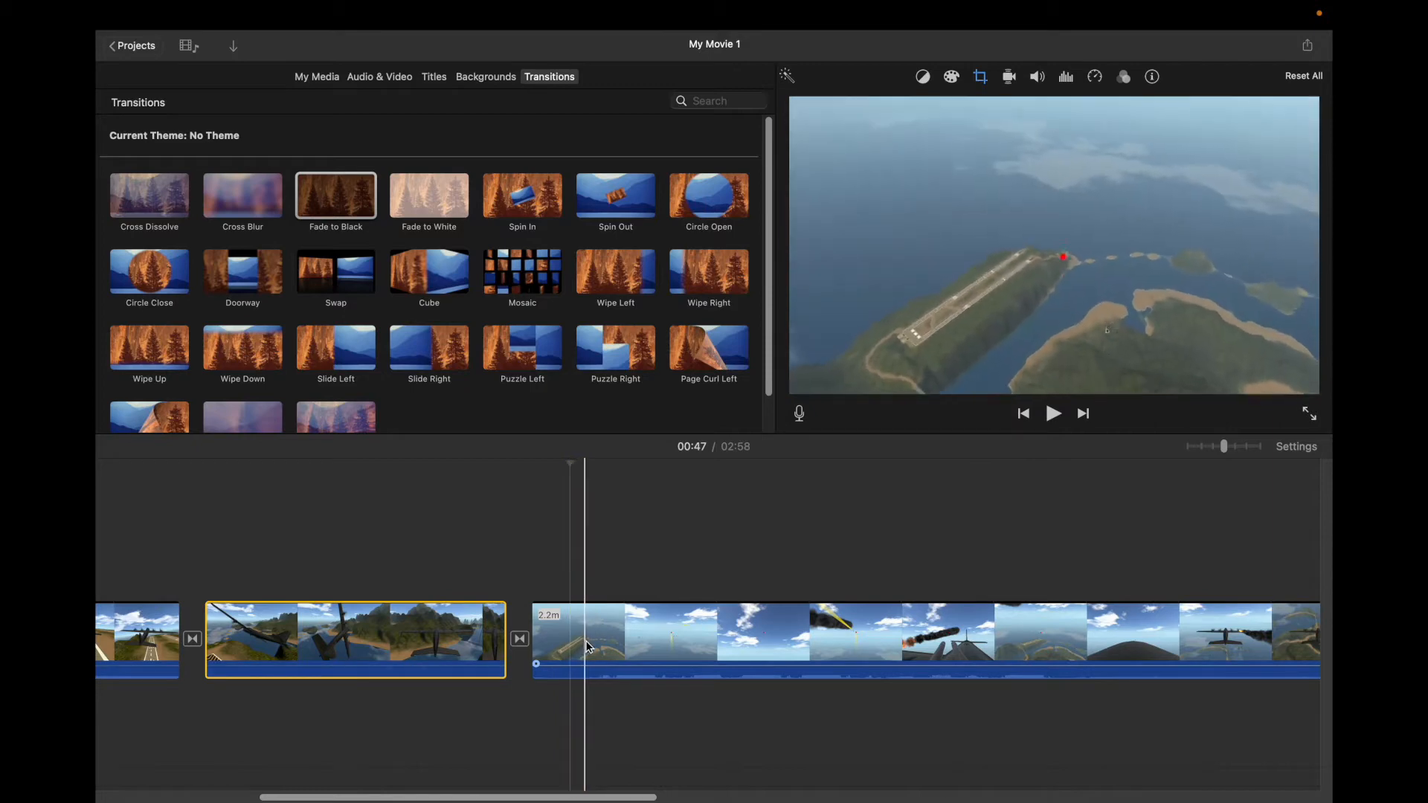
click(1054, 415)
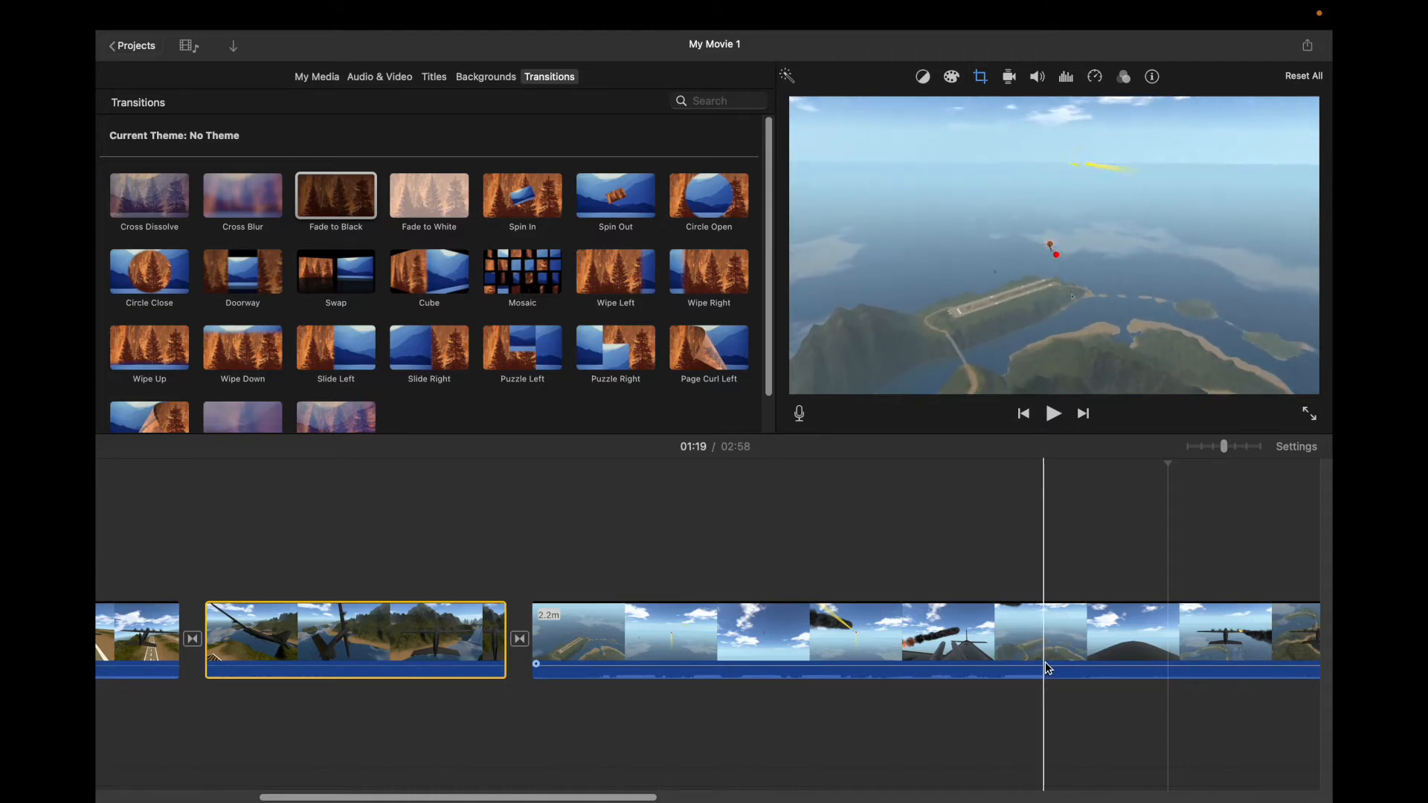
click(1088, 637)
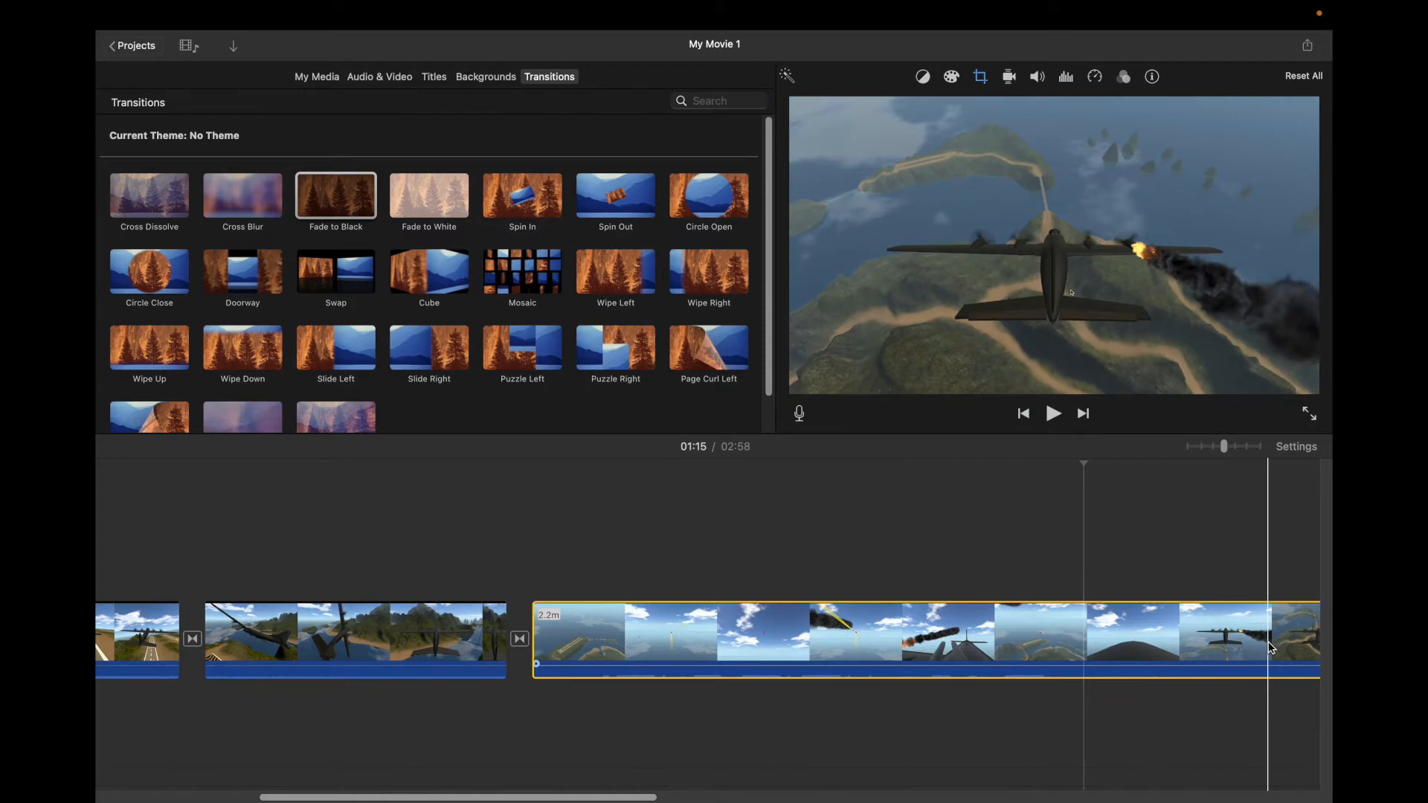
- Split the last clip at 01:14 and delete the footage after the cut
right_click(1051, 639)
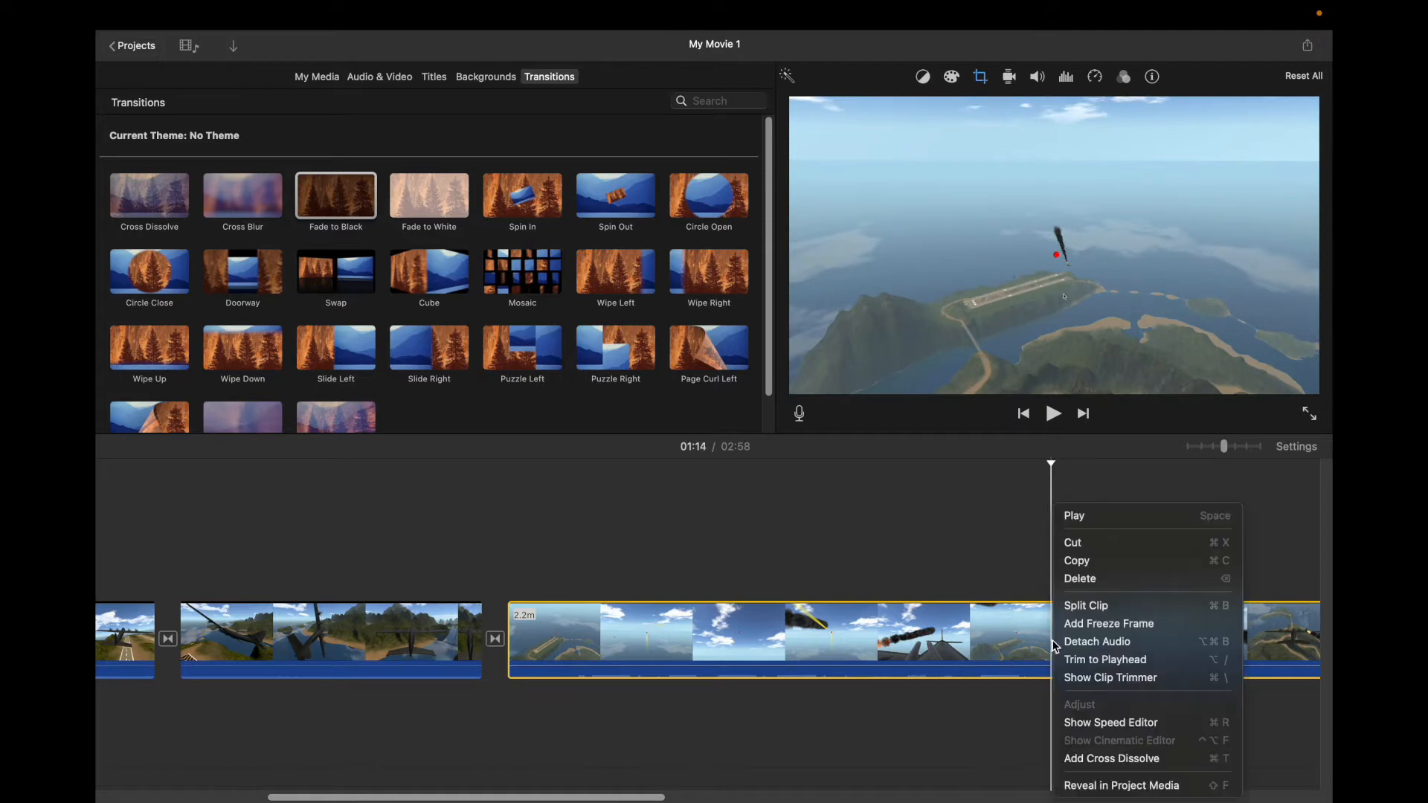
click(1091, 611)
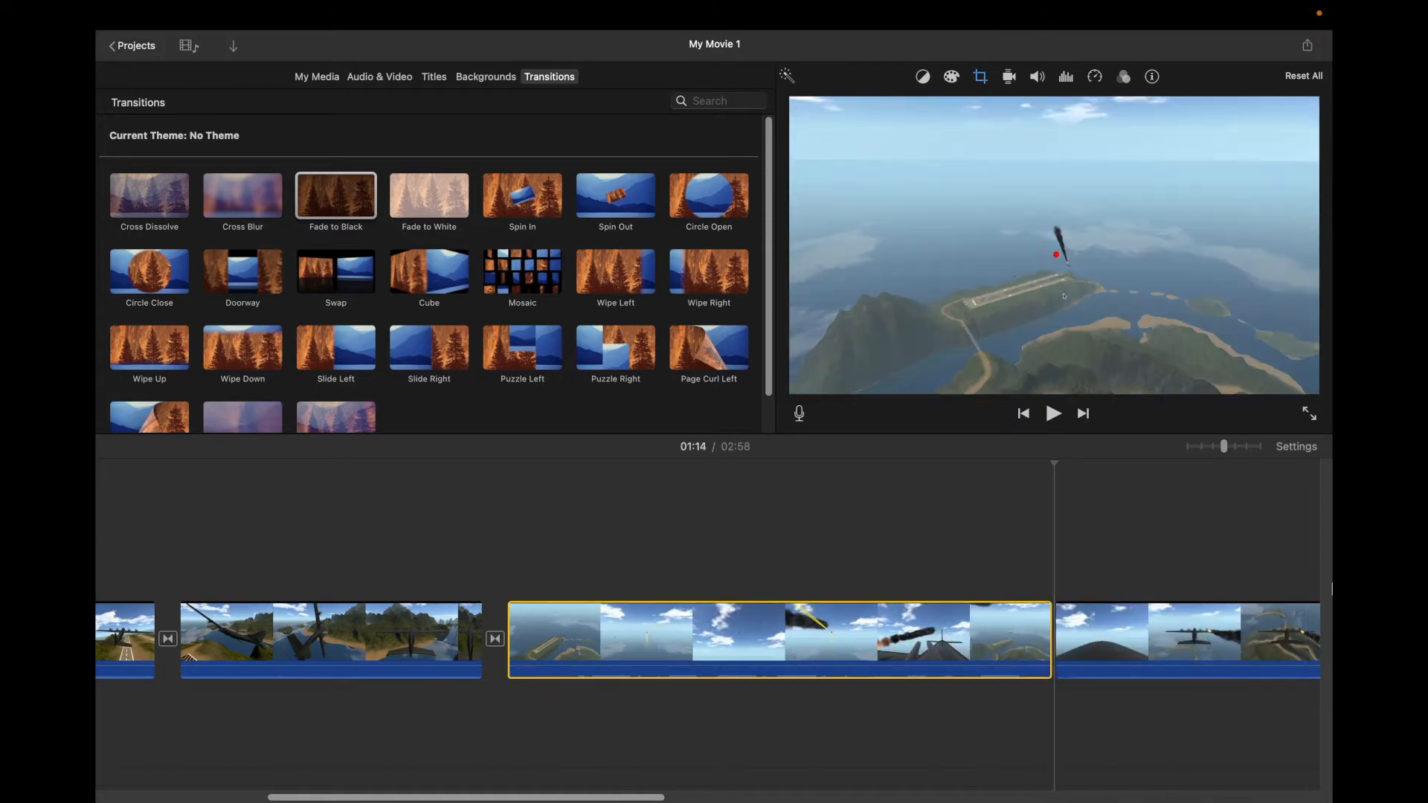
scroll(1320, 589, right, 4)
click(1134, 644)
key(Delete)
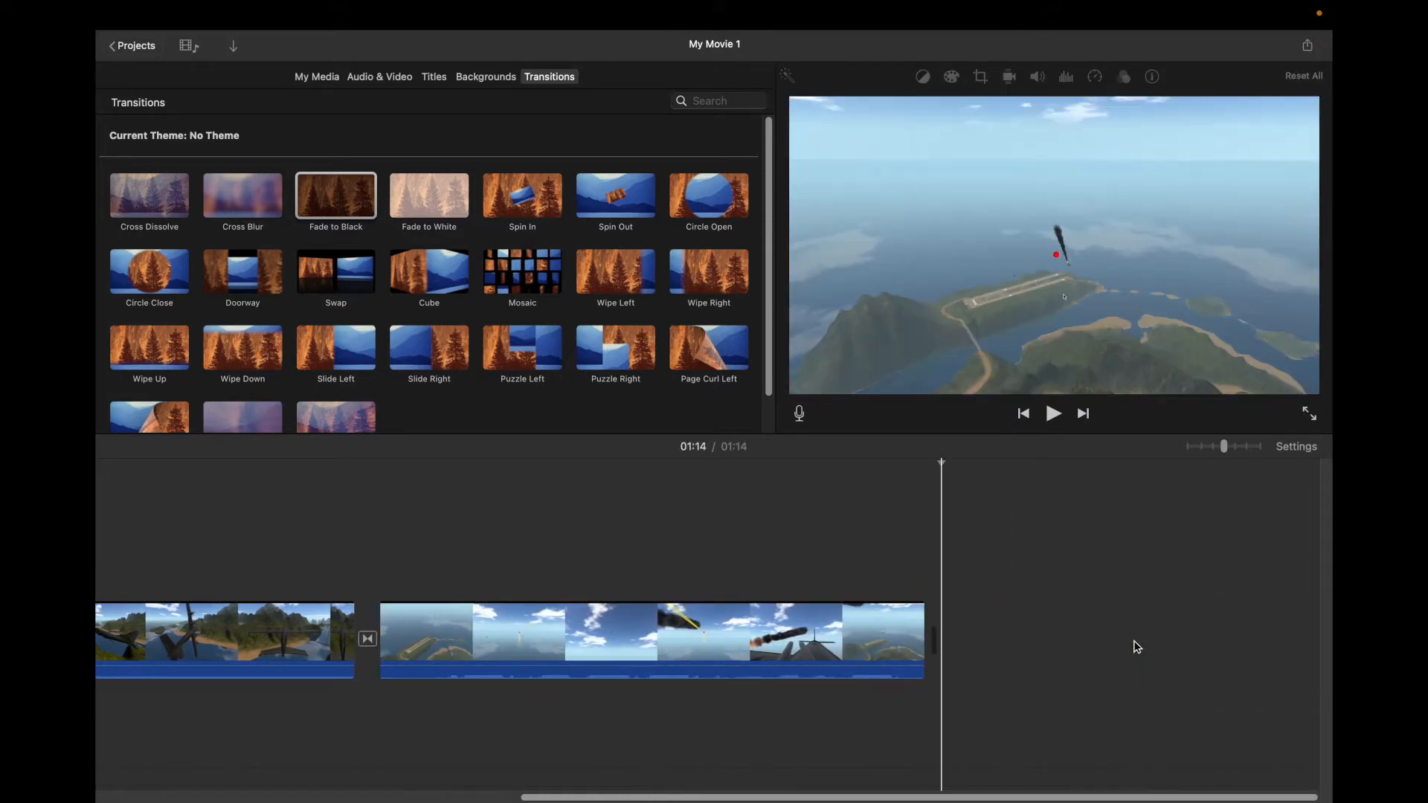
- Adjust the last clip's audio volume, playing the combat footage up to 00:54 to check the sound level
scroll(1135, 646, left, 5)
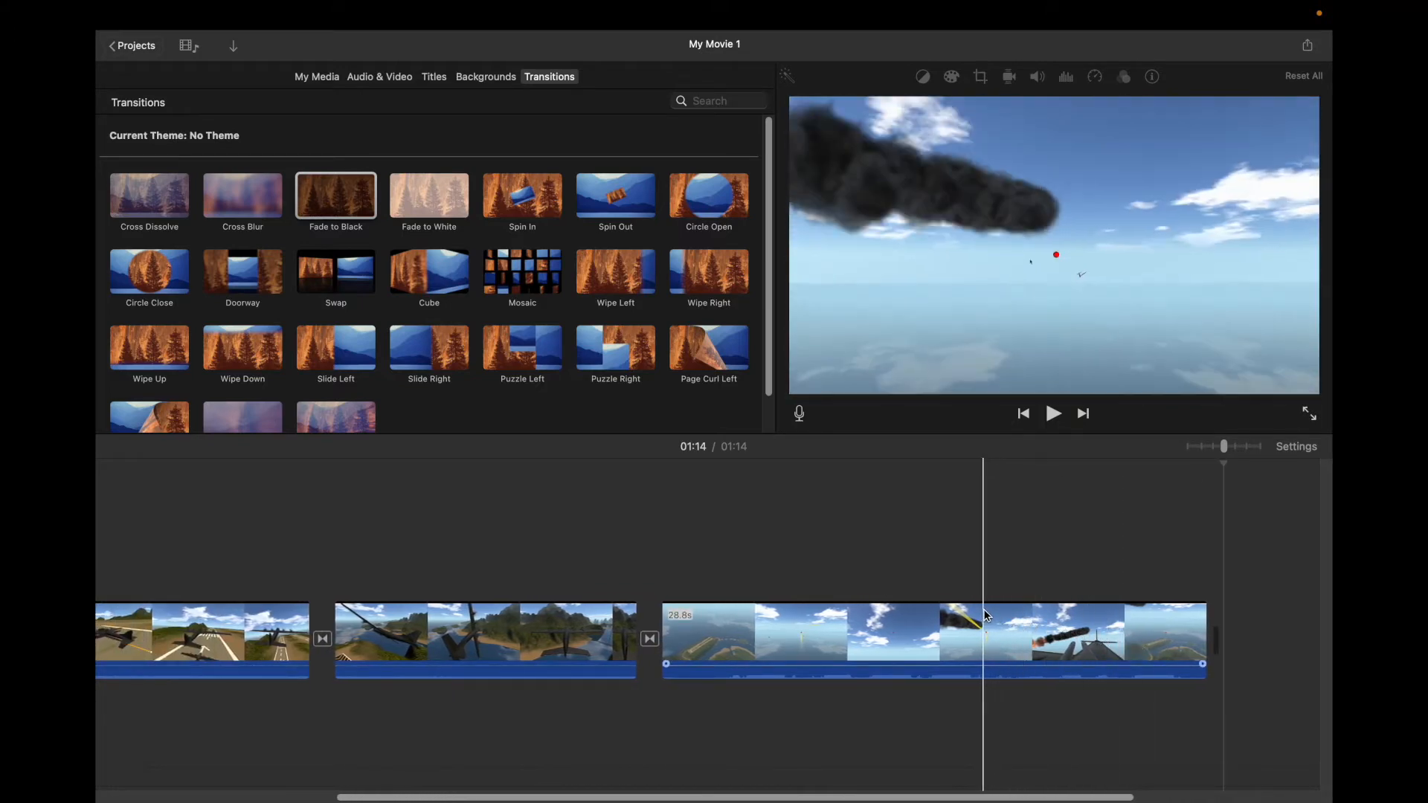
mouse_move(990, 664)
drag(990, 664, 991, 659)
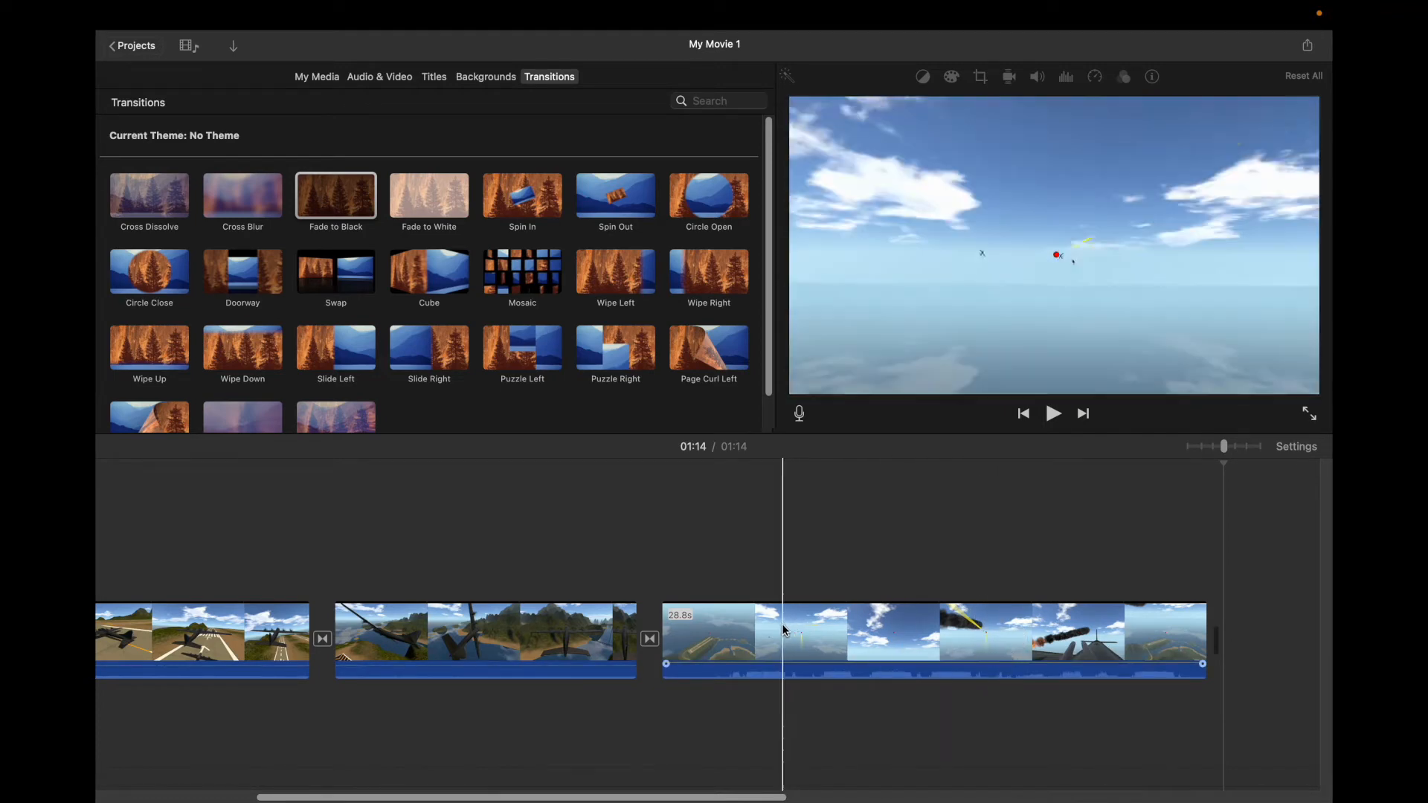
click(746, 634)
click(1051, 415)
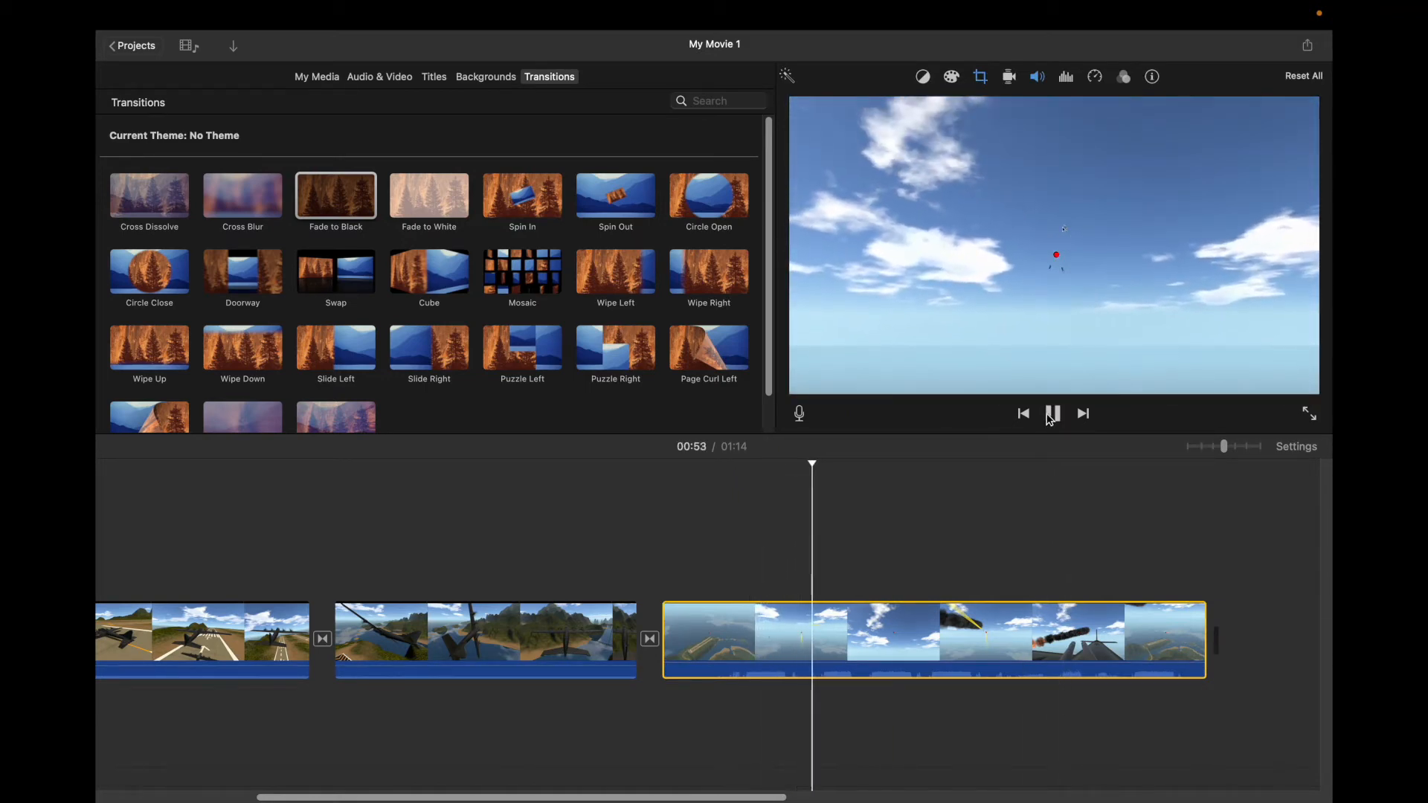
click(1050, 415)
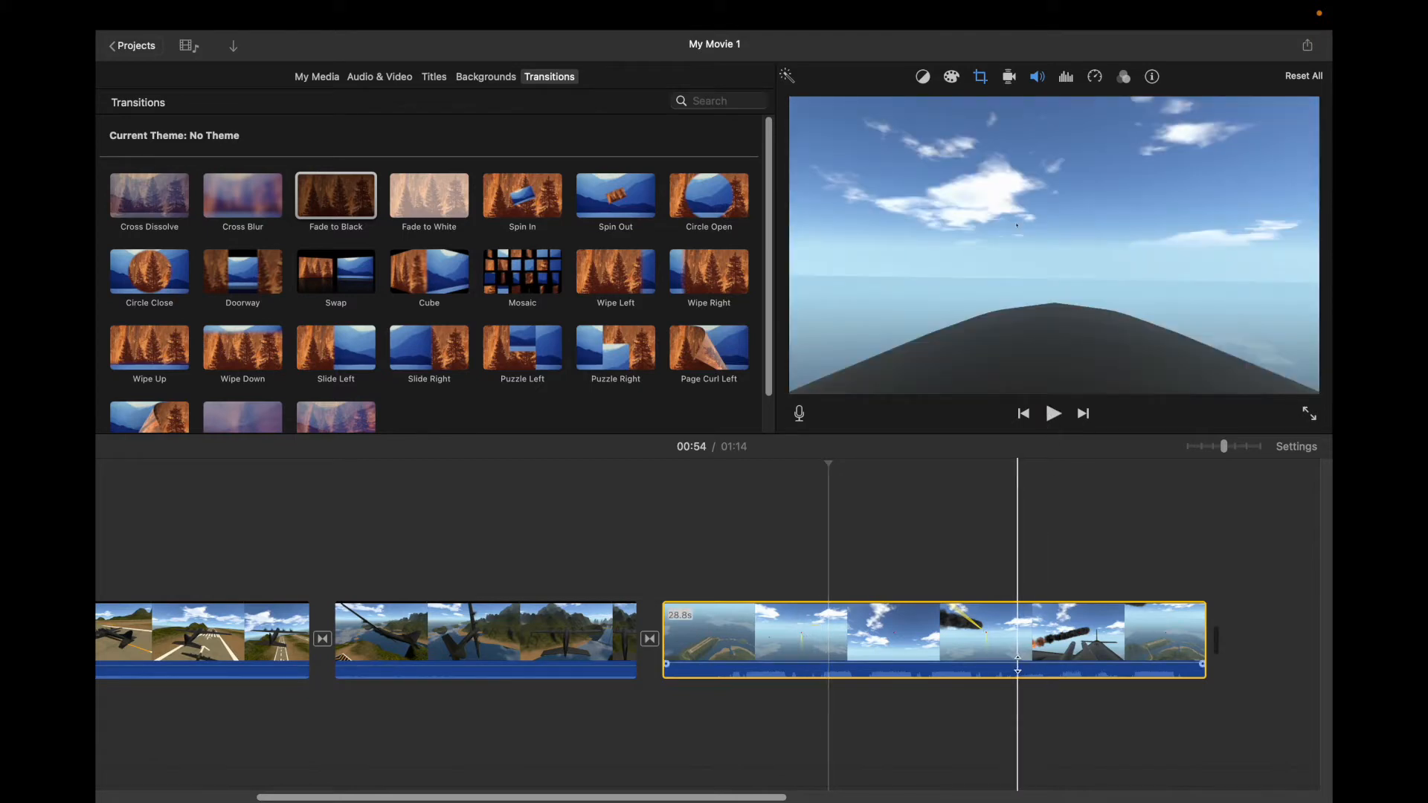
drag(1020, 662, 1021, 664)
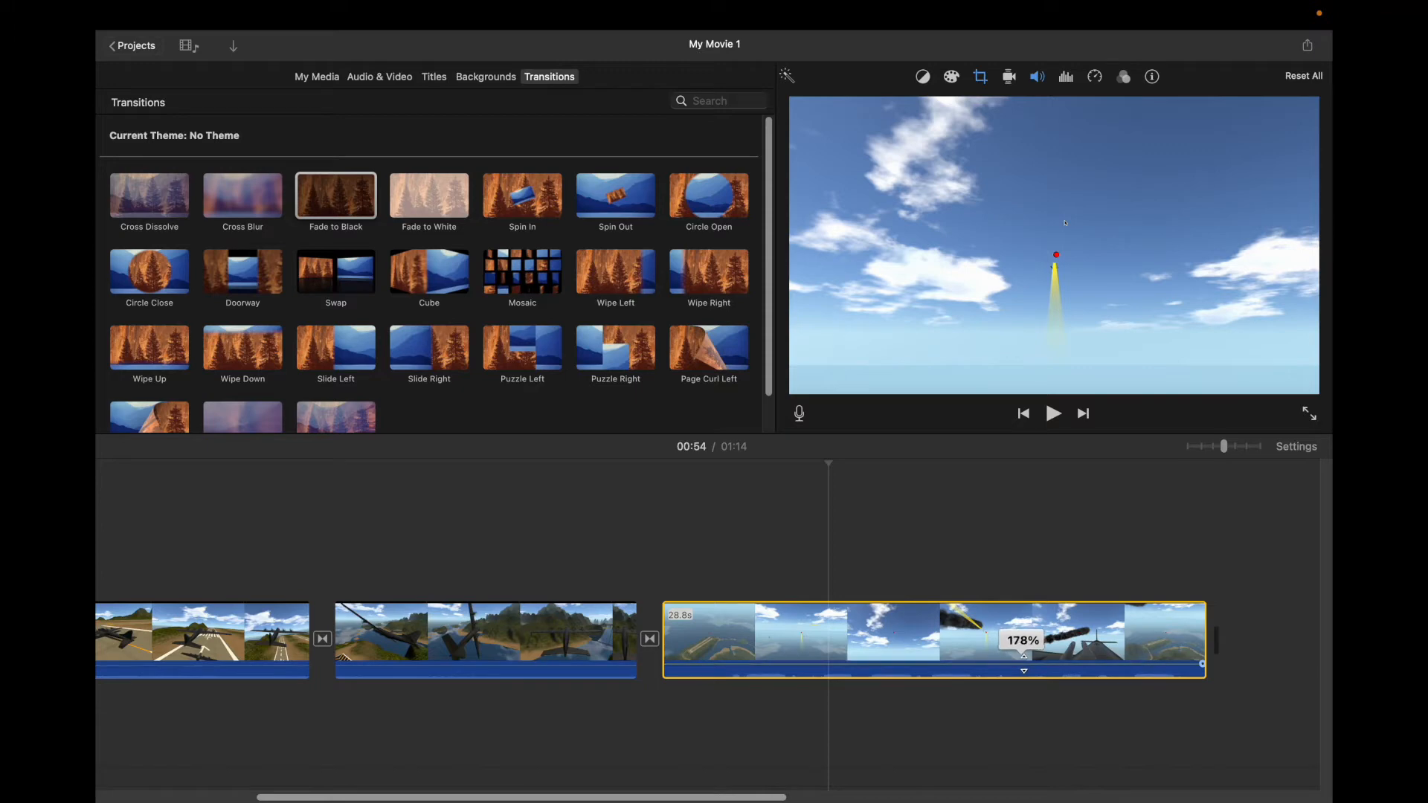
drag(1023, 663, 1024, 664)
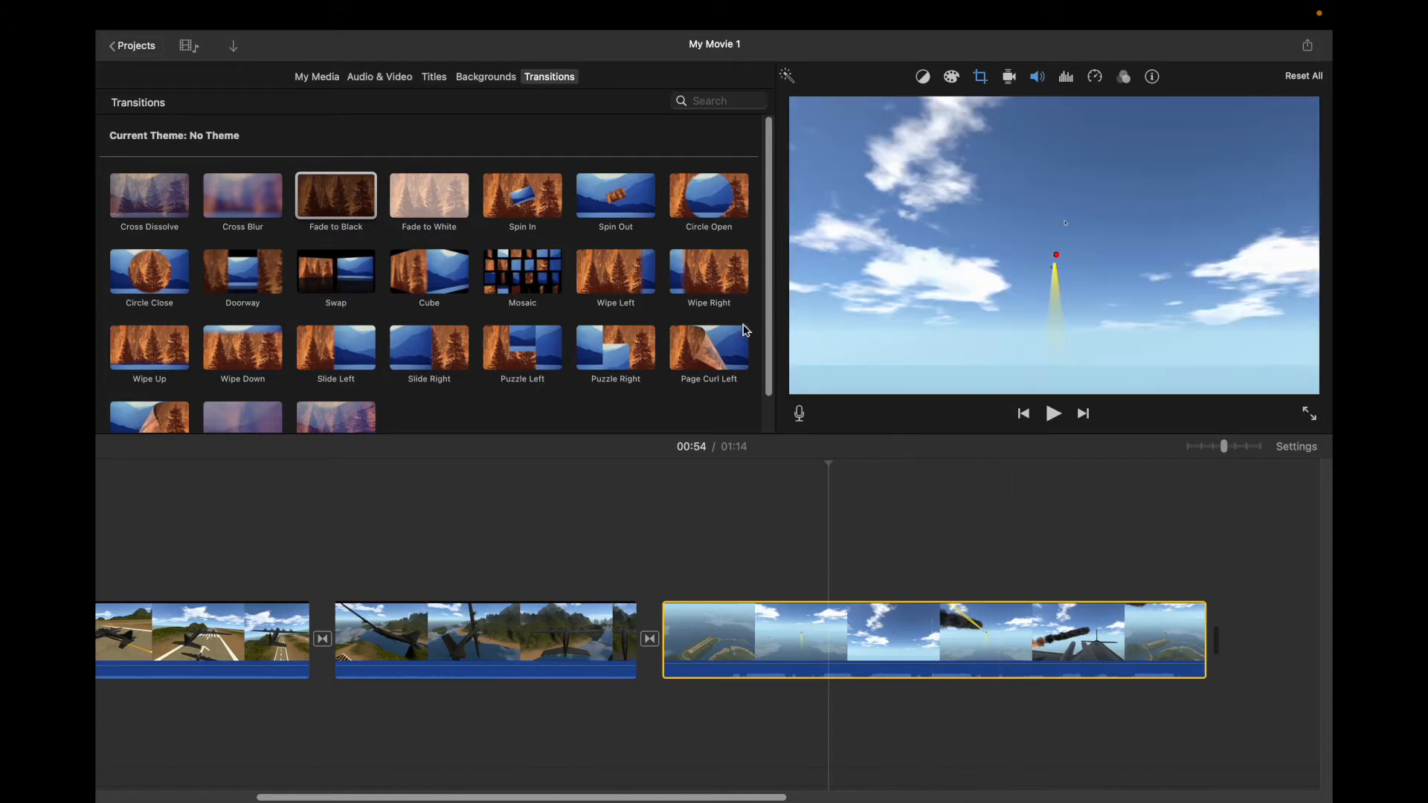
- Add a Fade to Black transition at the end of the last clip and place a Slide title after it
scroll(440, 384, down, 2)
drag(305, 157, 1245, 639)
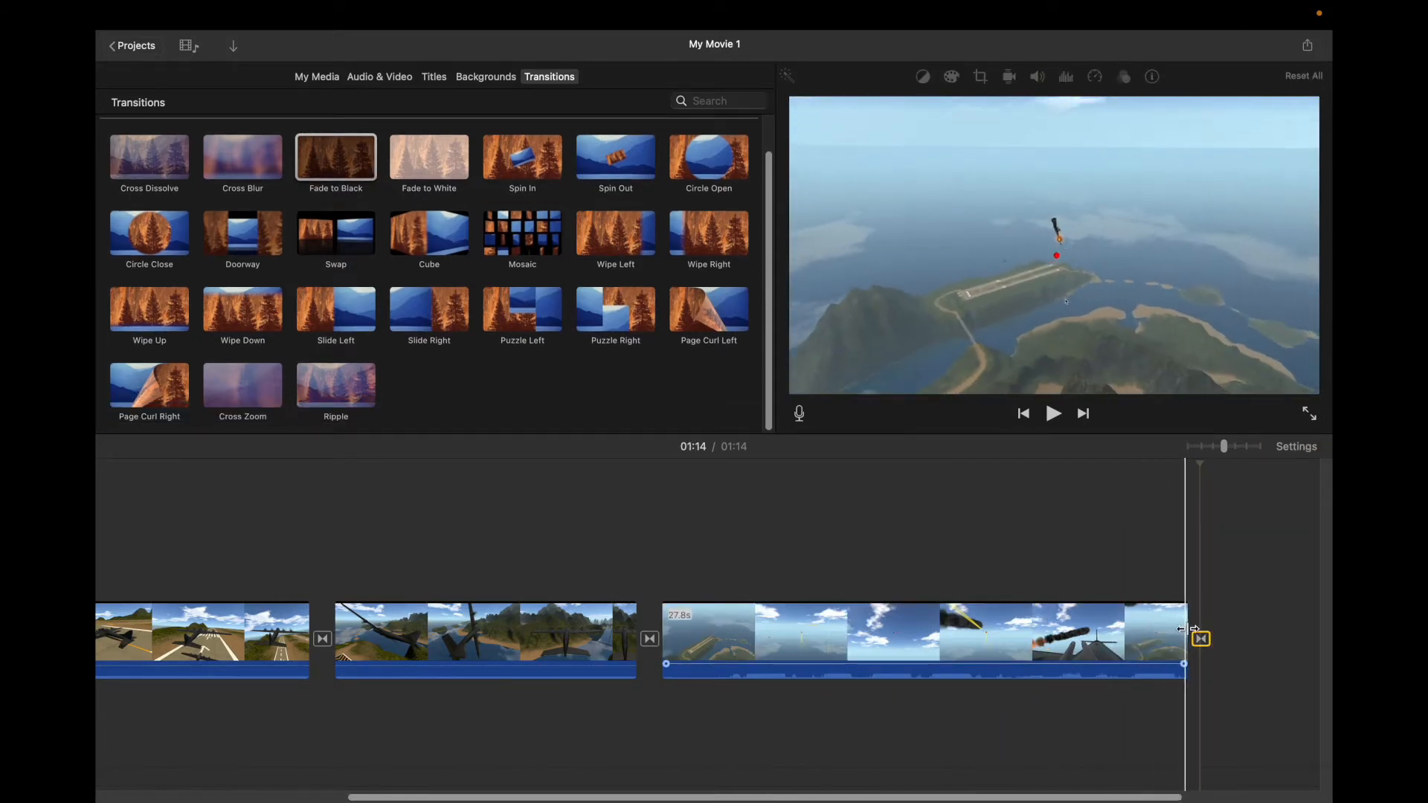
click(435, 76)
scroll(448, 166, down, 1)
drag(130, 154, 1266, 645)
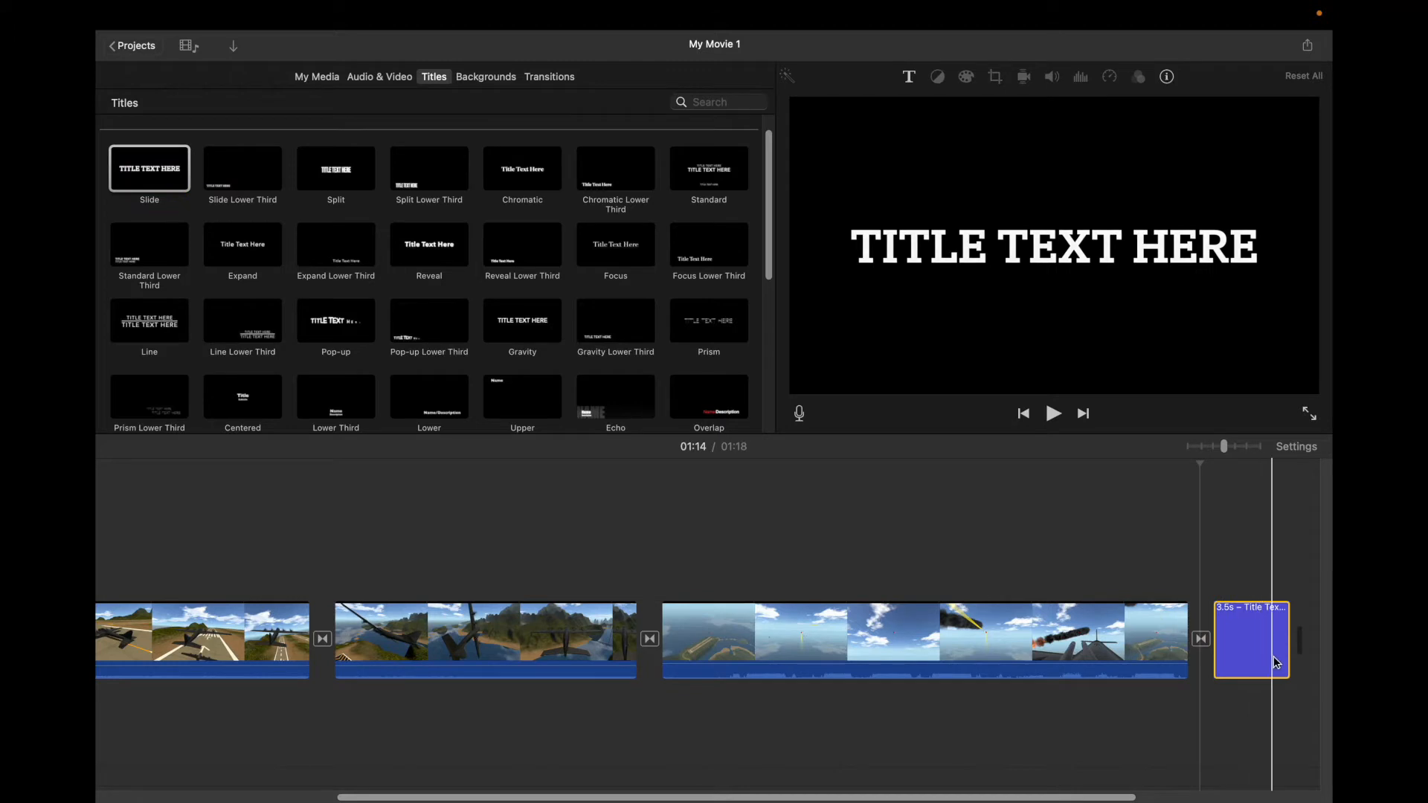
- Change the closing title's text to "THANK YOU FOR WATCHING!" and play it
double_click(1268, 661)
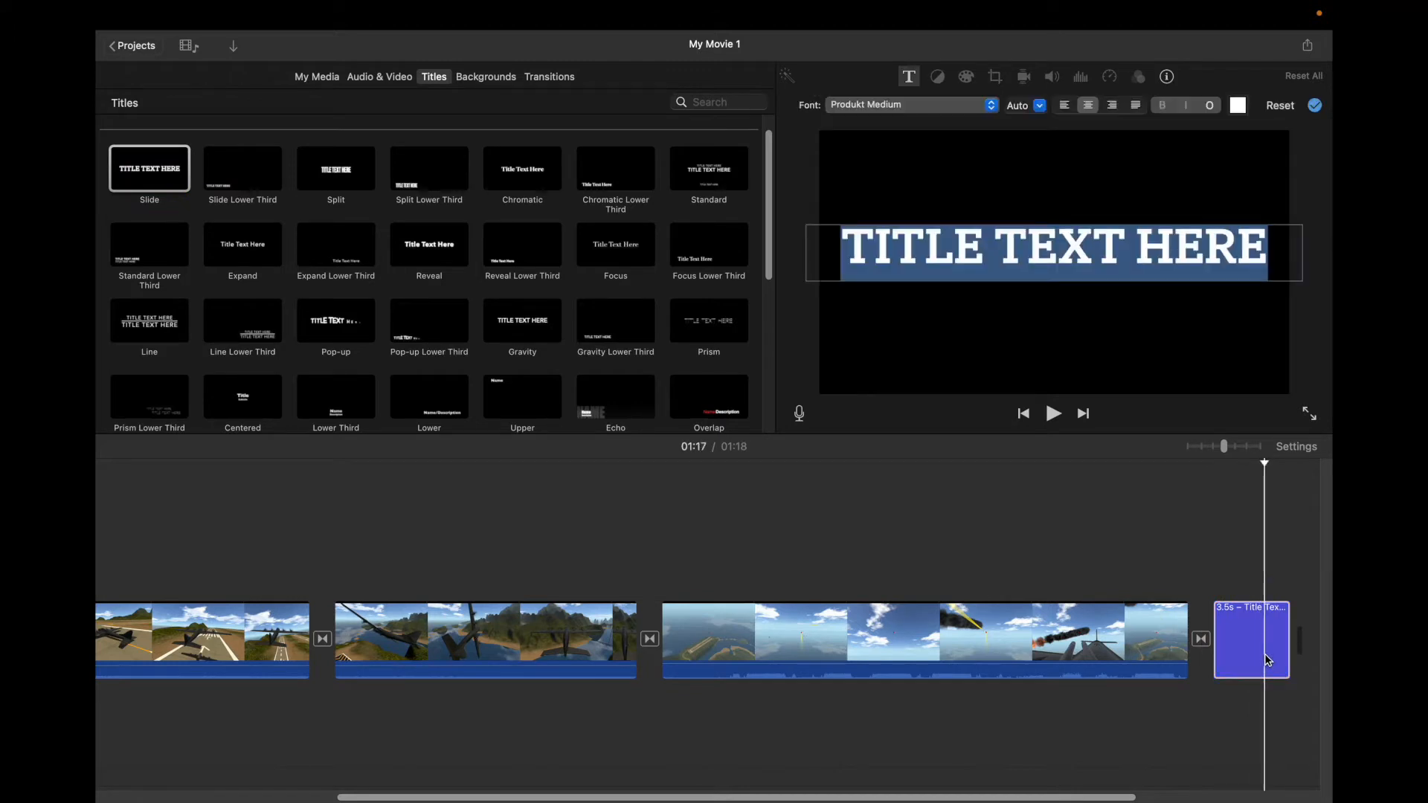
text(THANK YOU FOR WATCHING!)
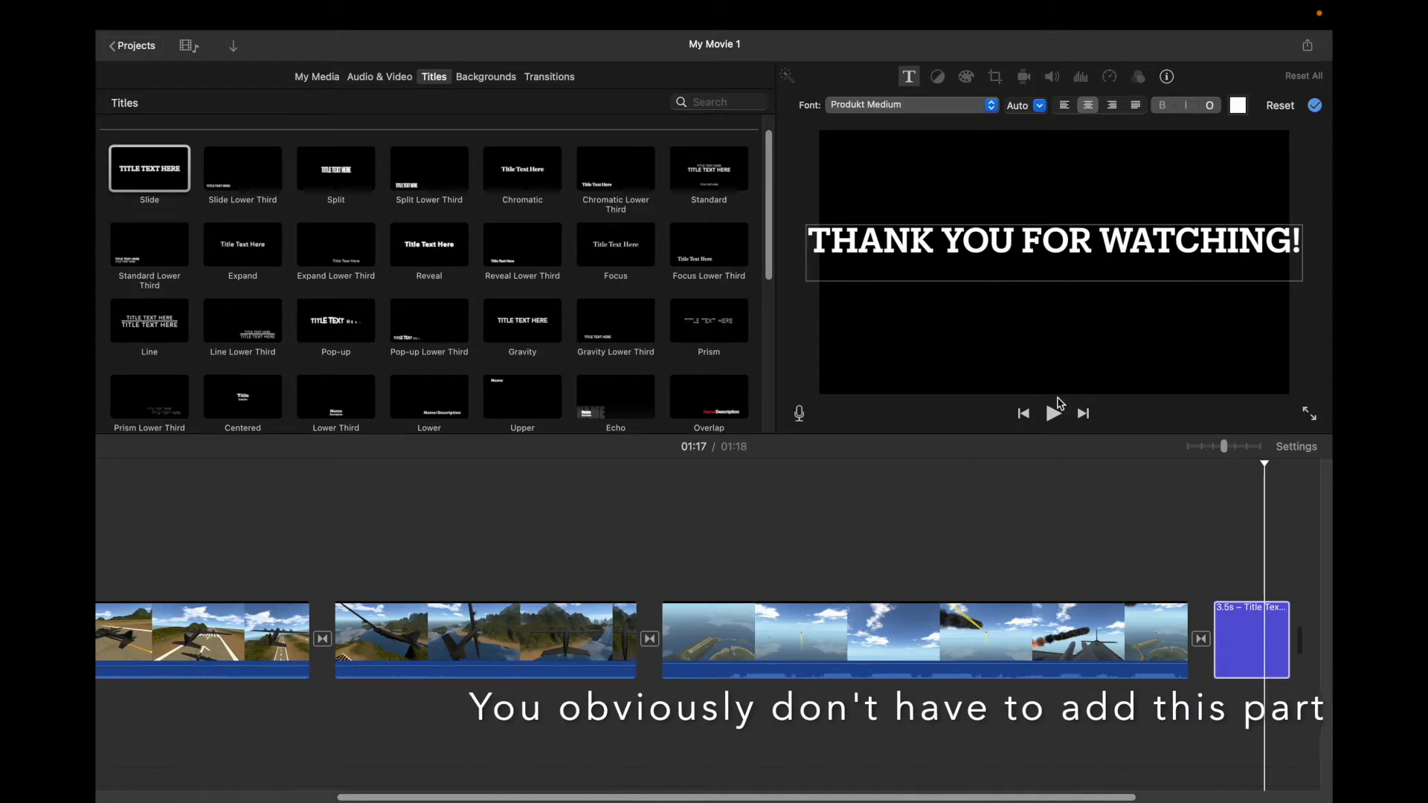
click(1052, 414)
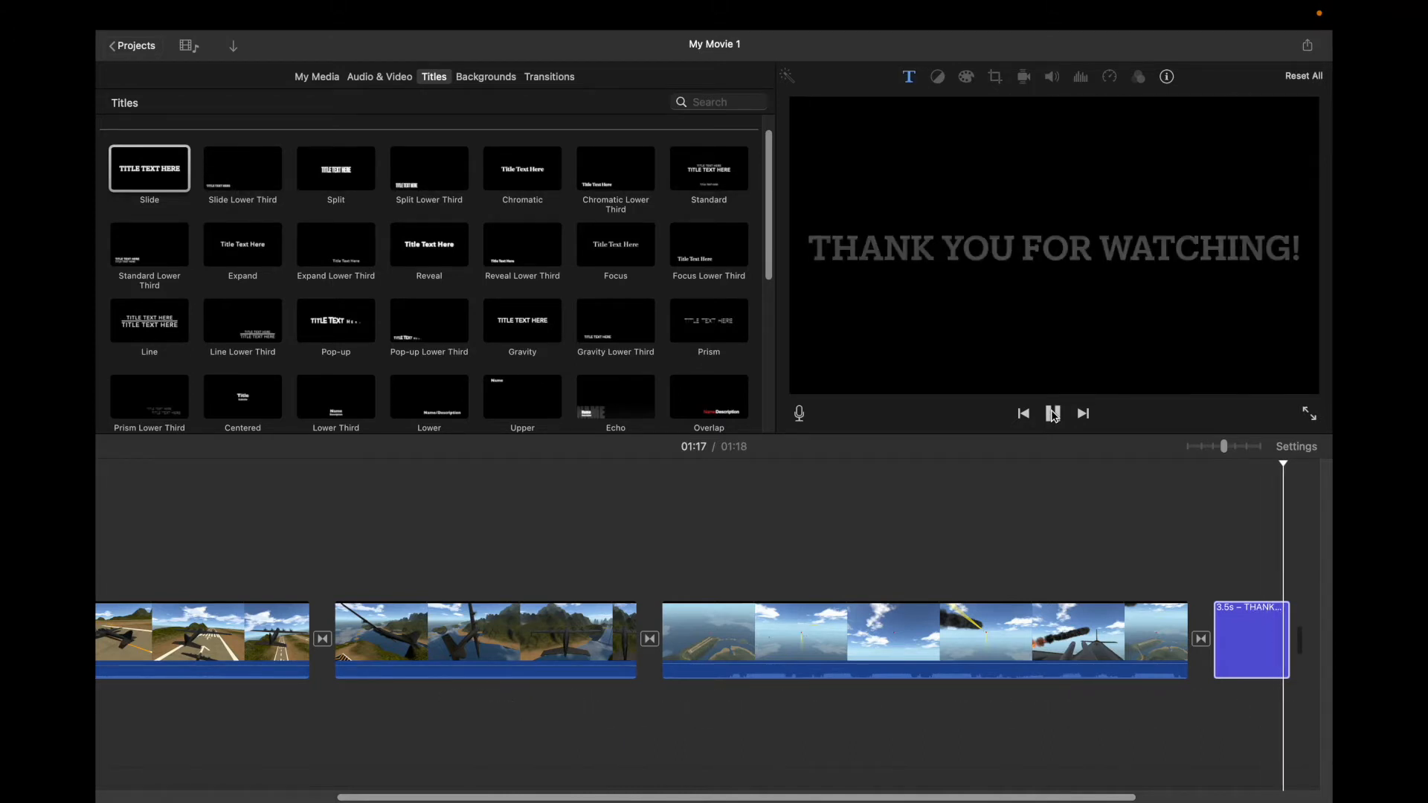
- Lengthen the closing title to 4.0 seconds and play the movie's ending from 01:12 to 01:15
scroll(1047, 520, right, 5)
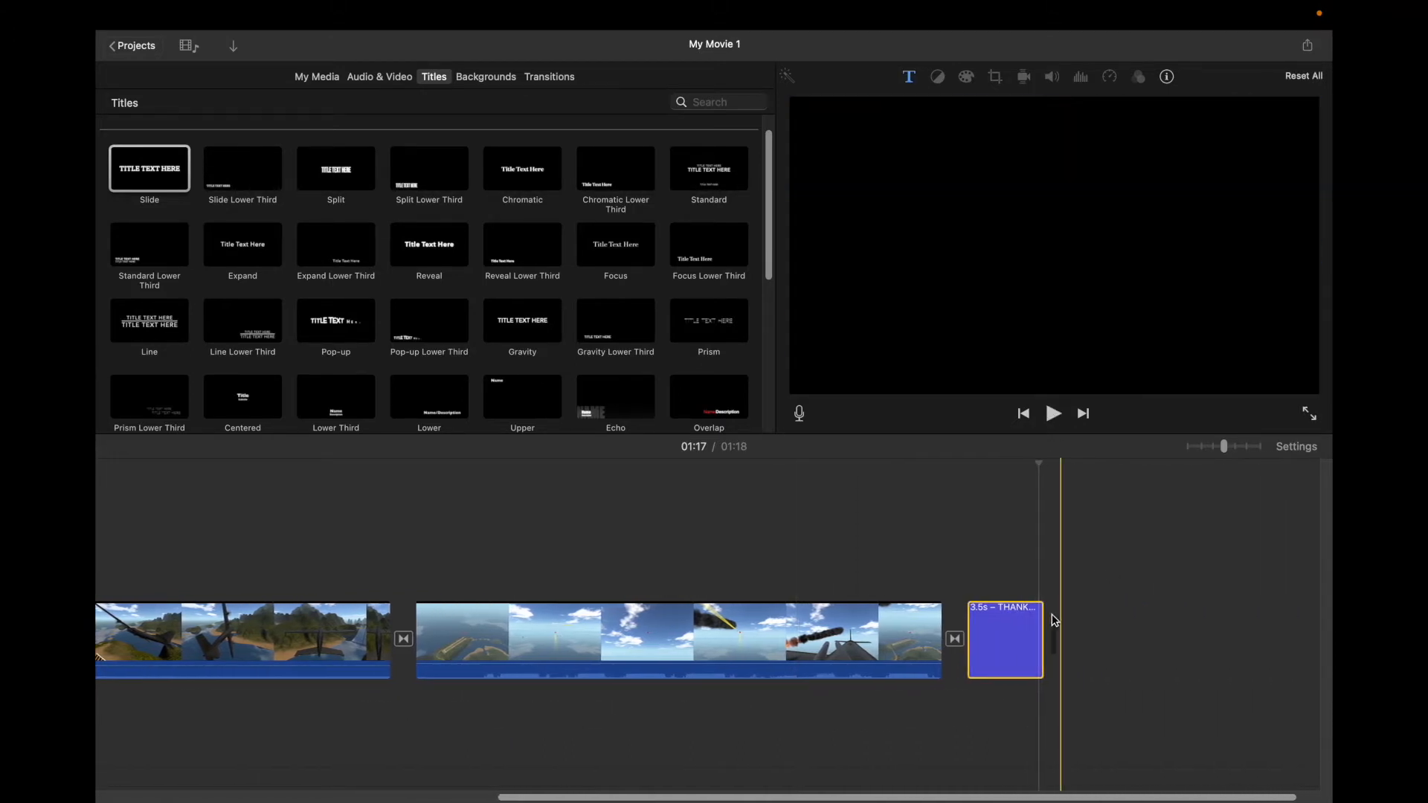
drag(1039, 627, 1044, 627)
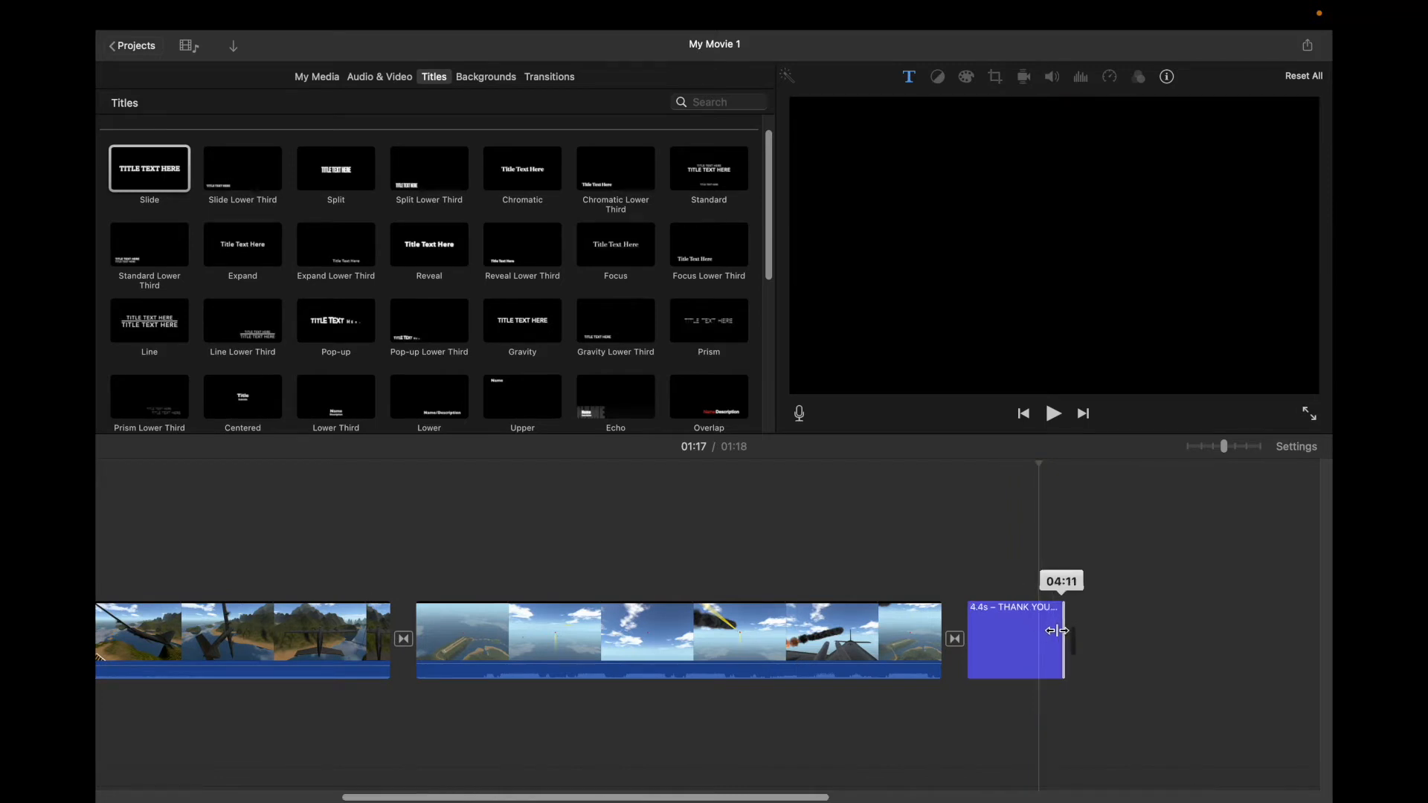
drag(1051, 641, 1051, 642)
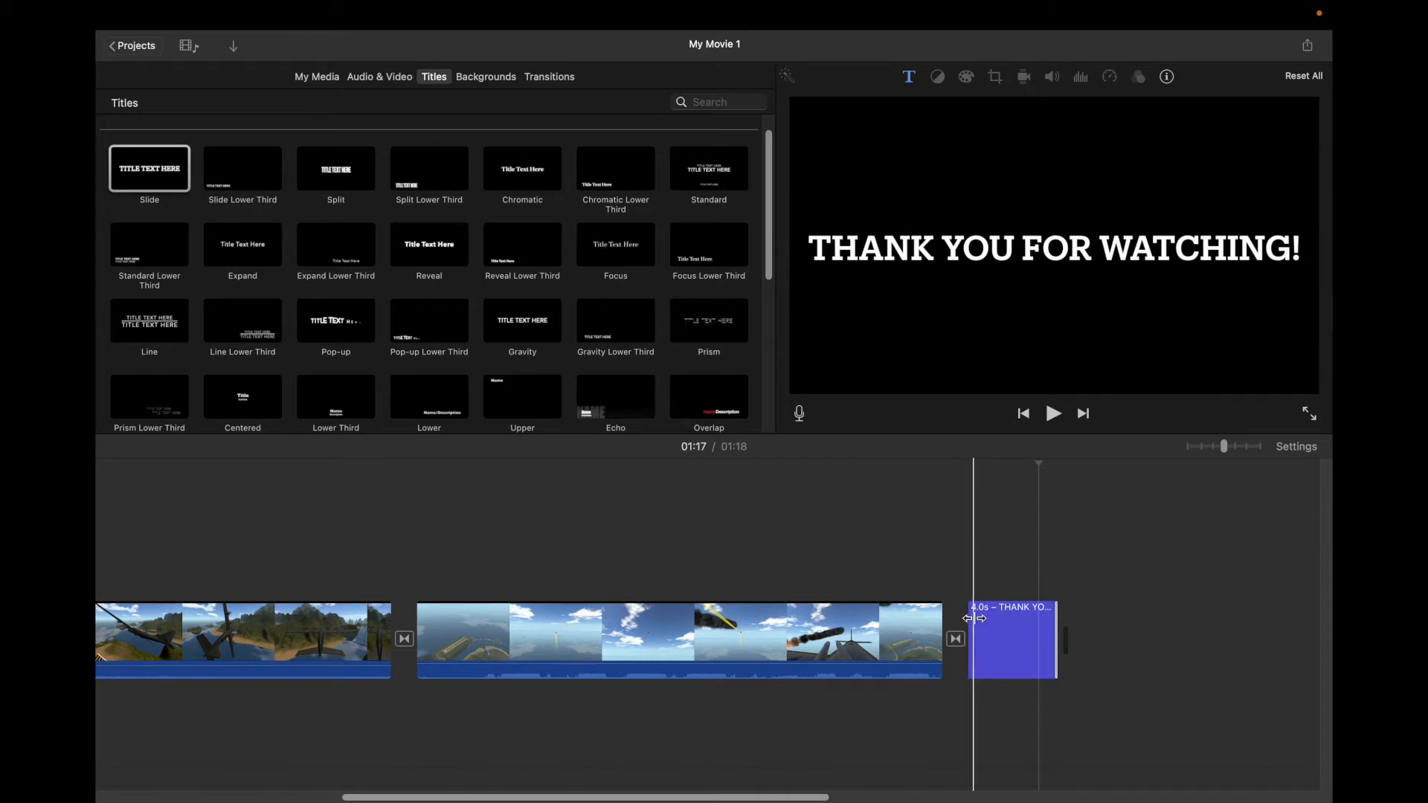
click(919, 632)
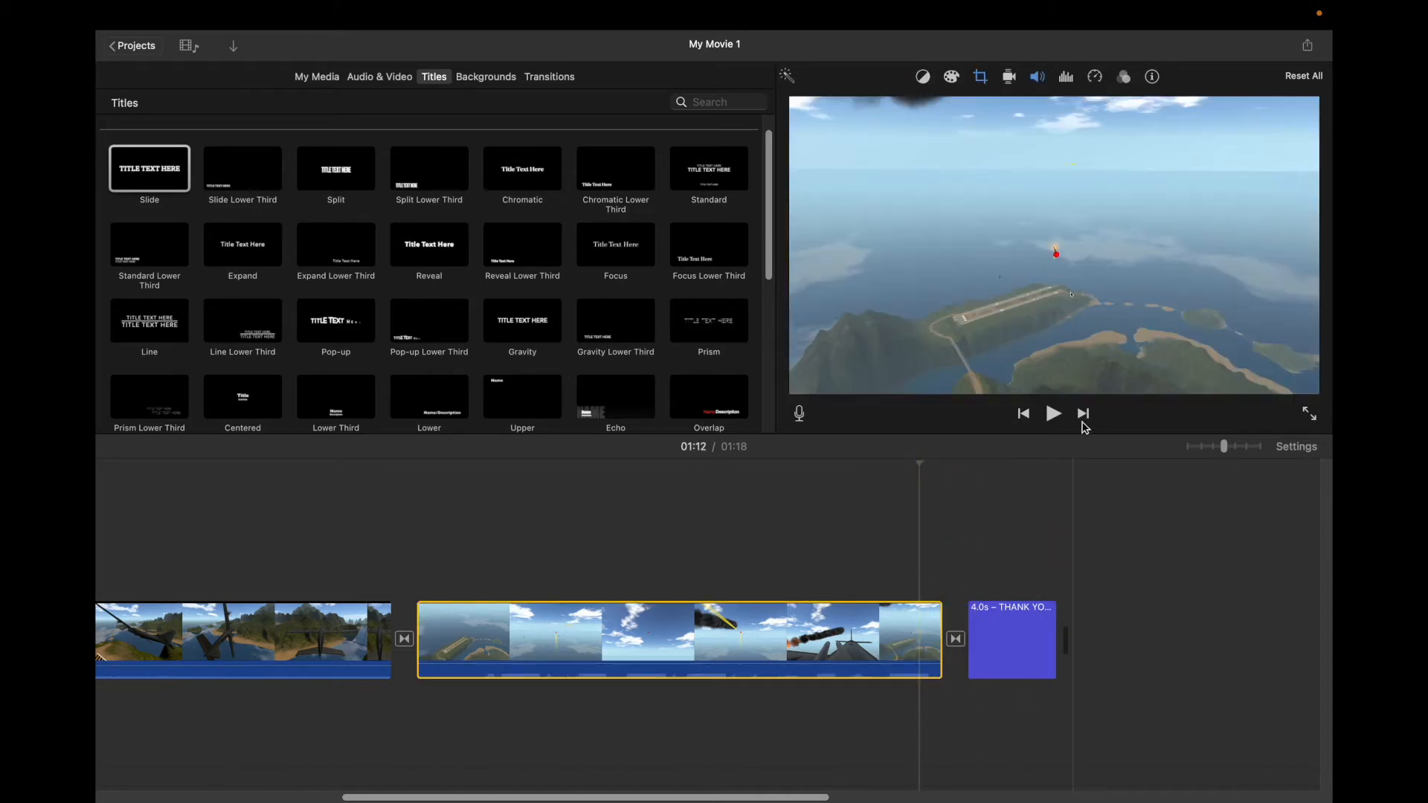
click(1053, 414)
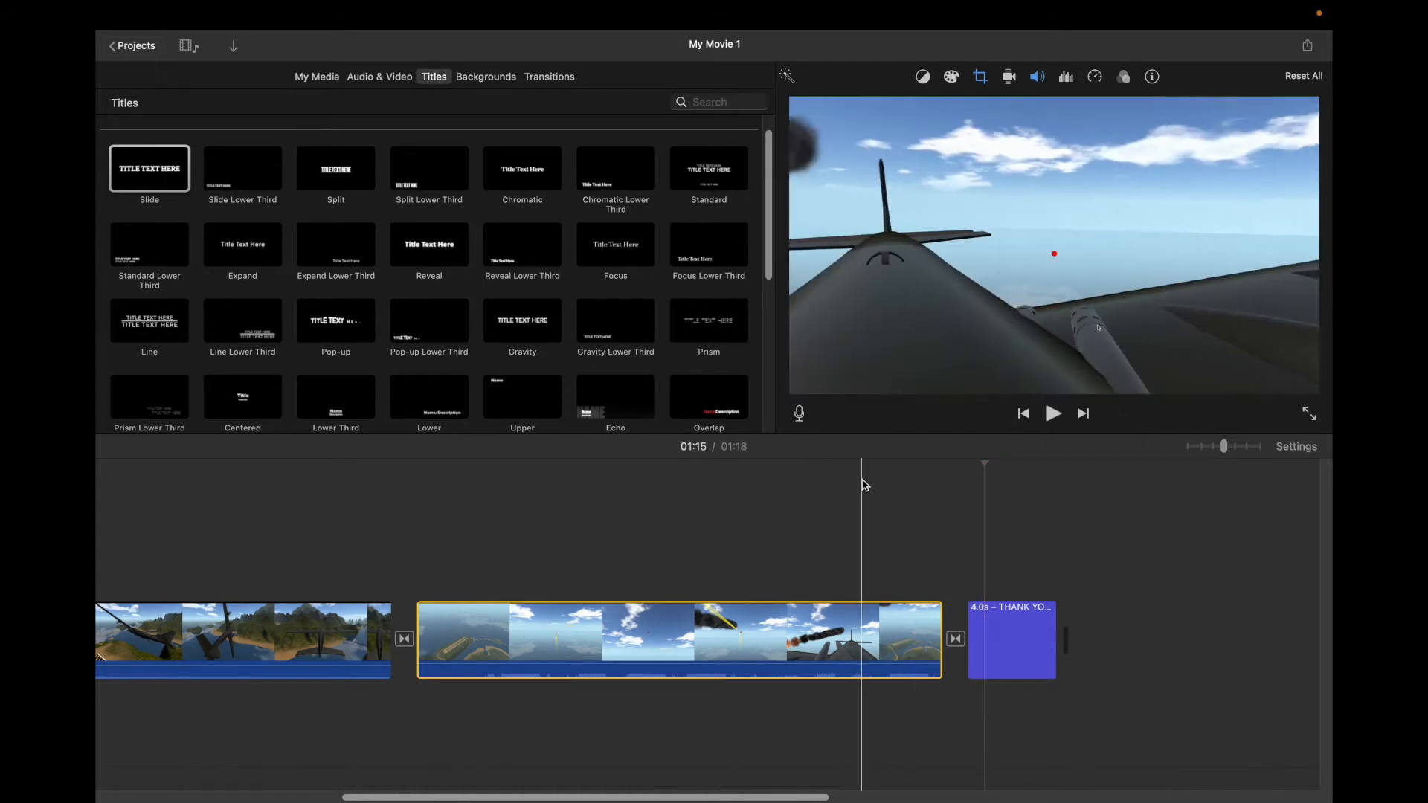
- Select all the clips in the movie, including the closing title, and show their clip filter settings
scroll(806, 523, left, 10)
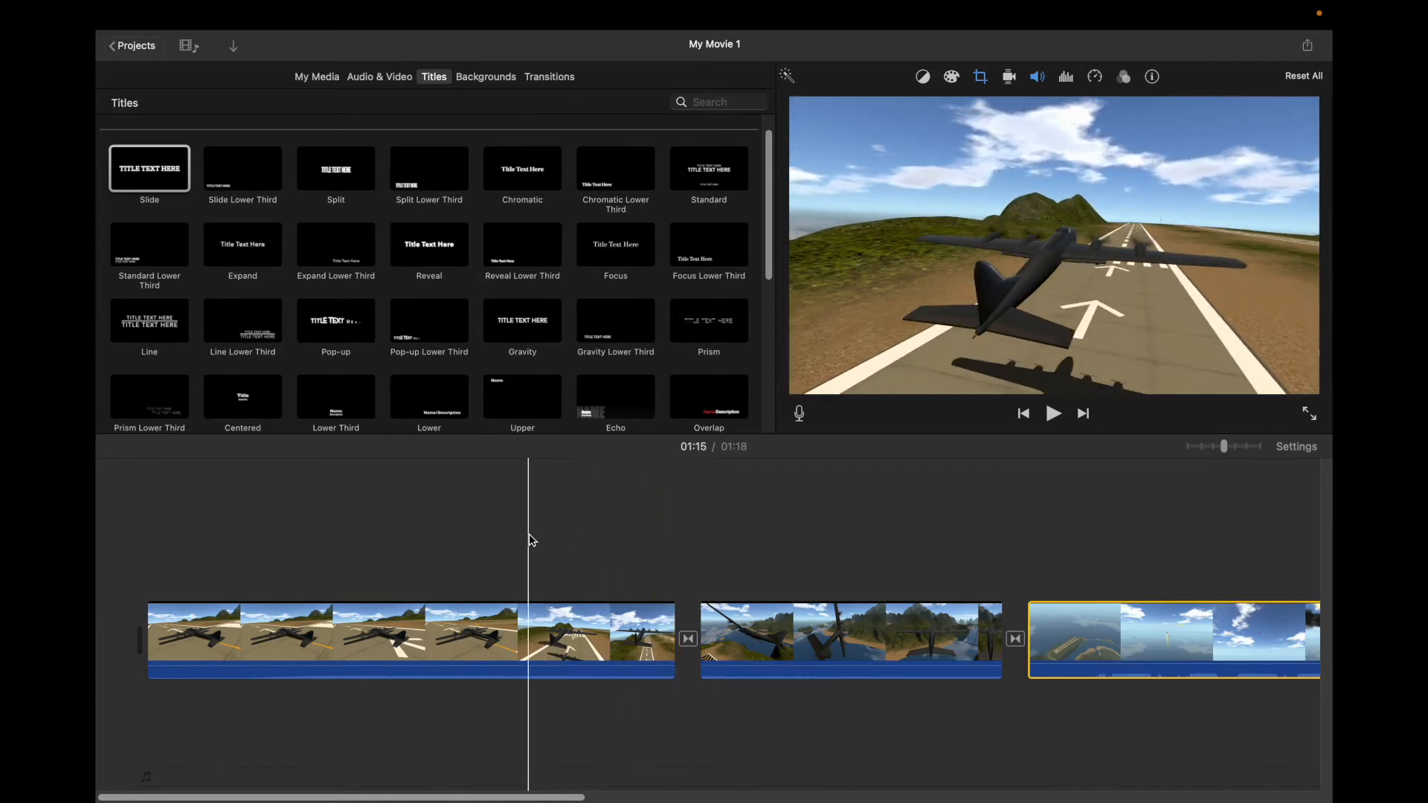
drag(469, 529, 434, 640)
scroll(664, 525, left, 10)
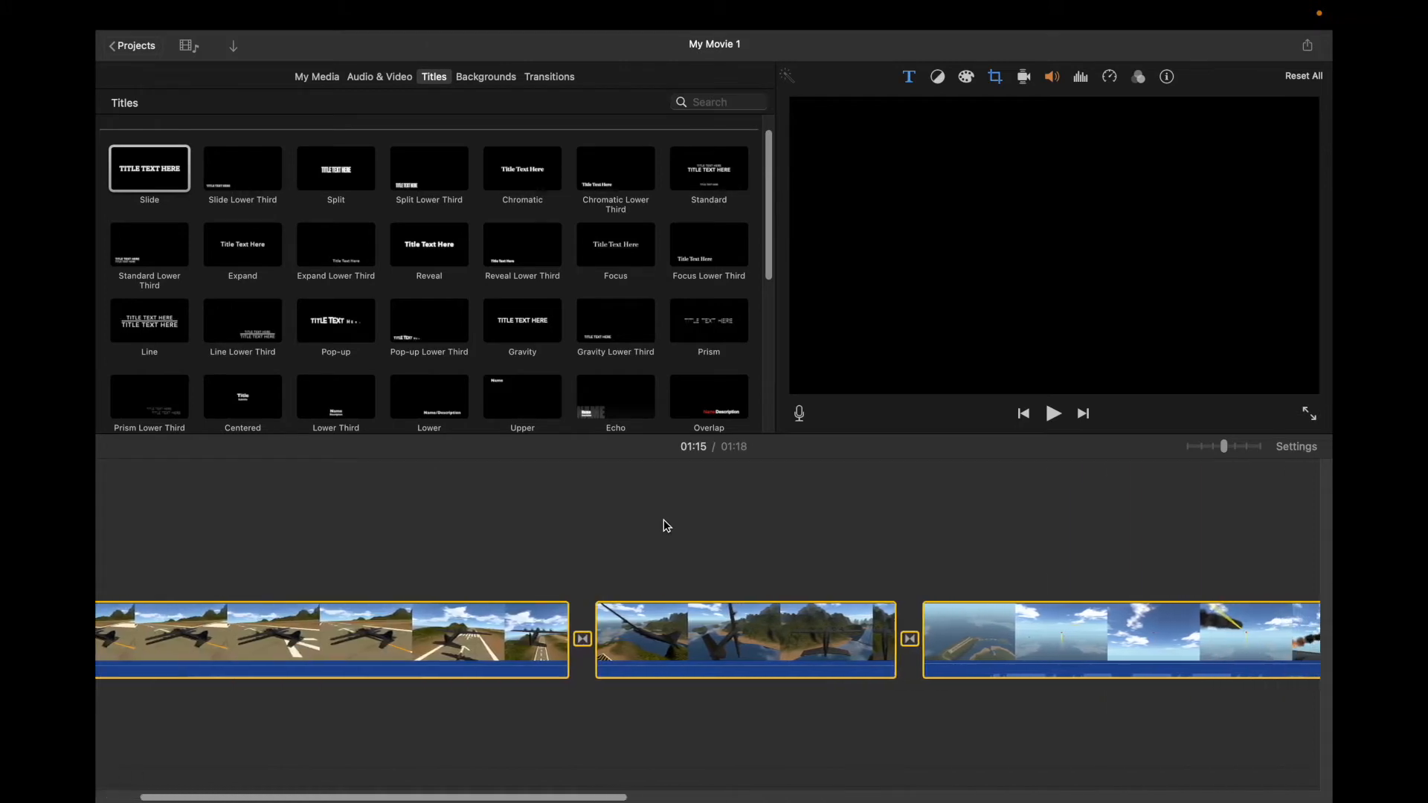
click(1138, 78)
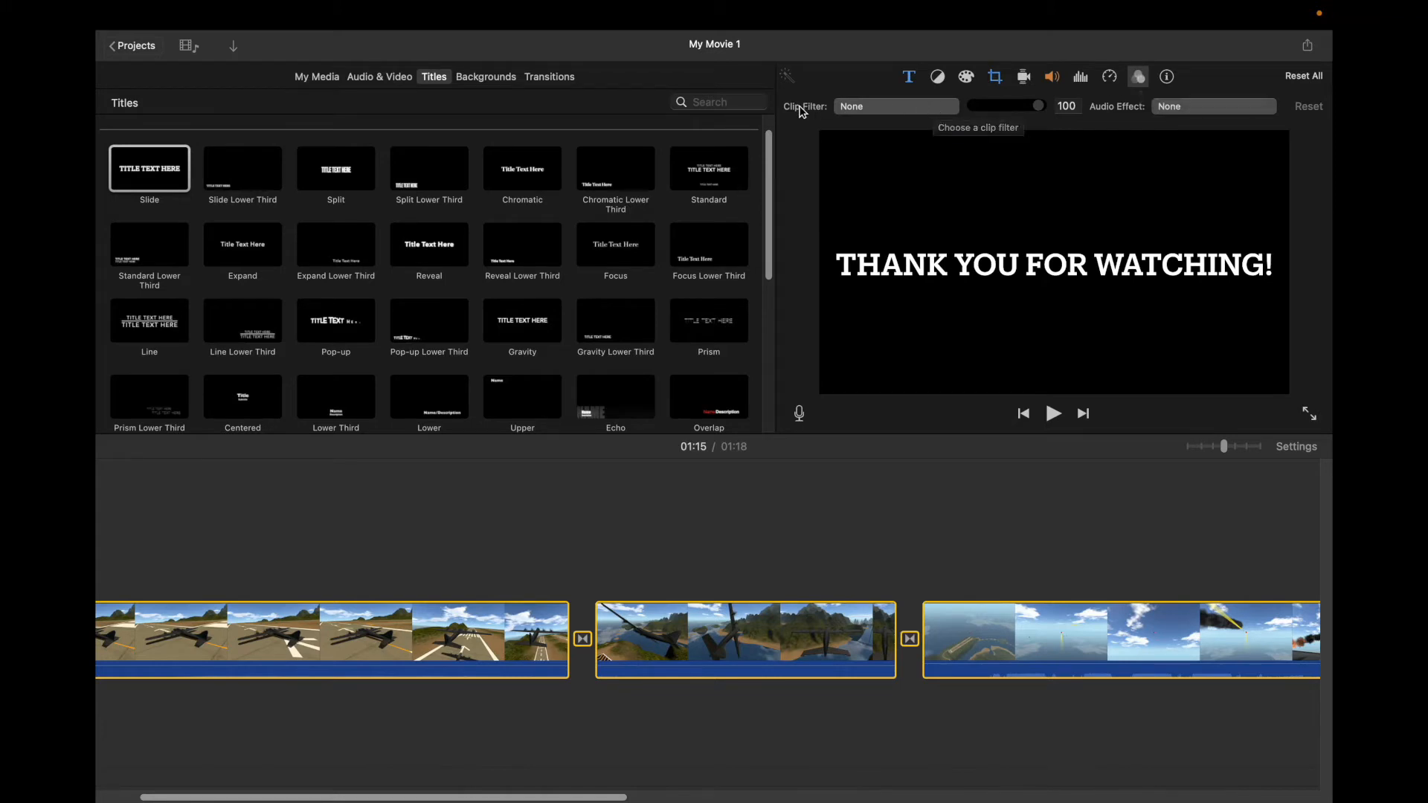
- Apply the Aged Film clip filter to all selected clips and play part of the second clip up to 00:36
click(865, 109)
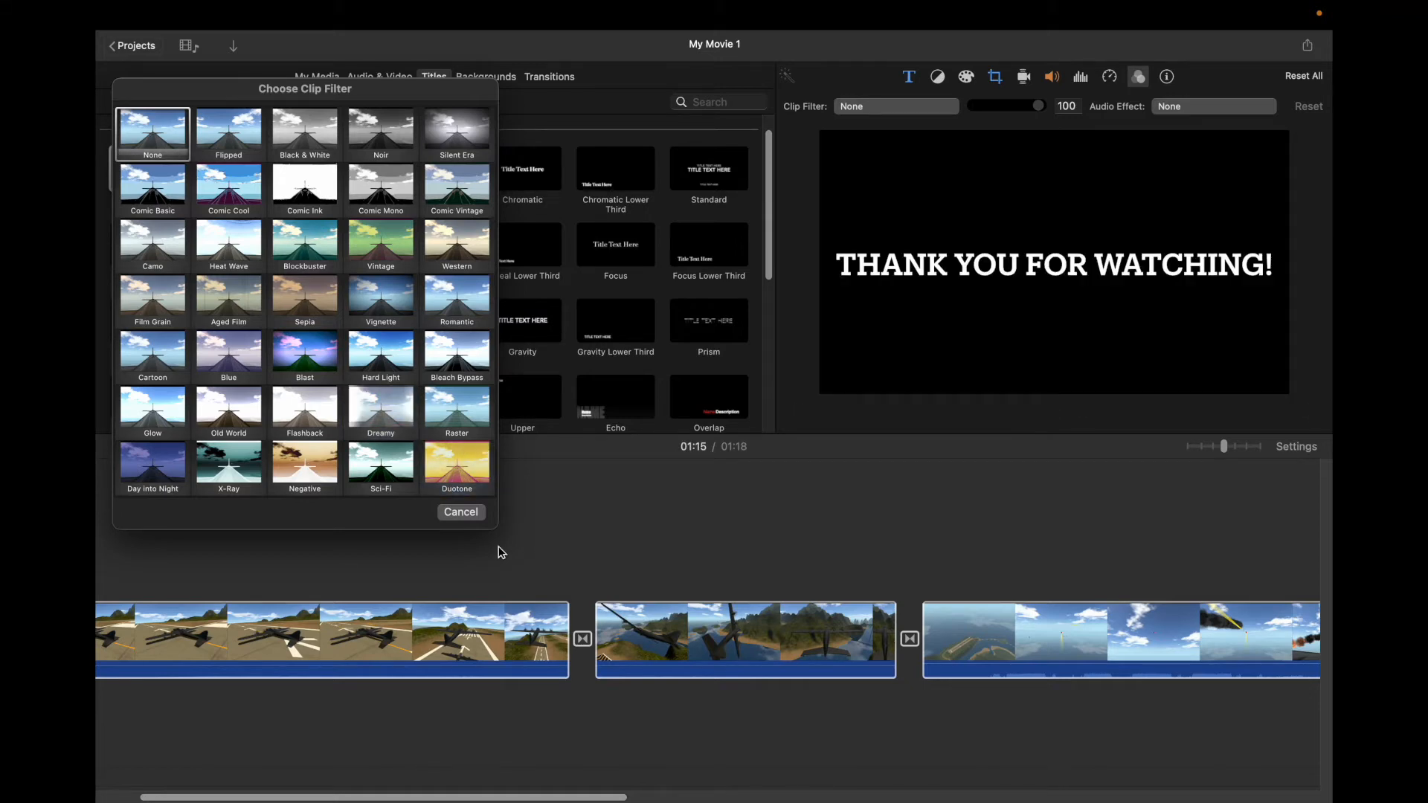
click(228, 297)
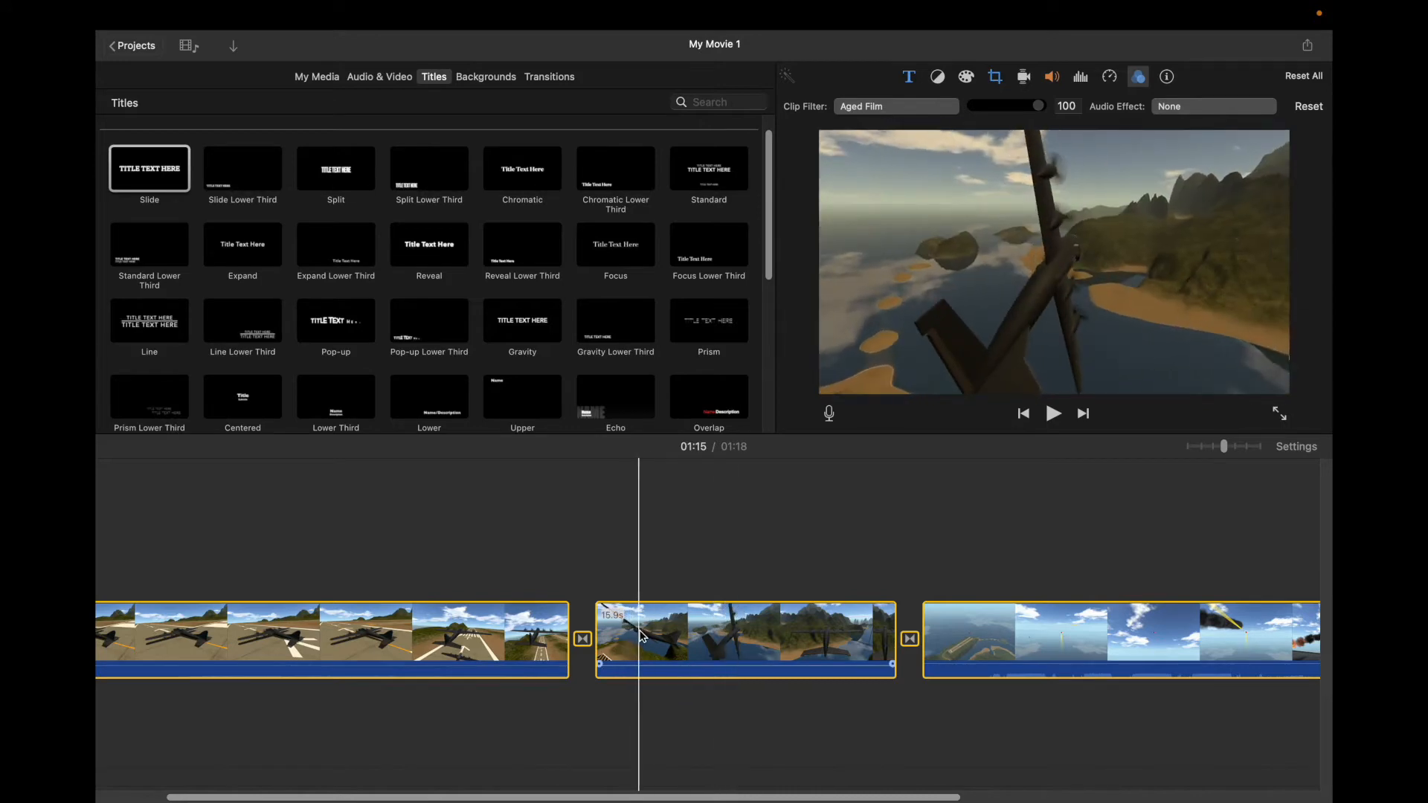
click(1052, 414)
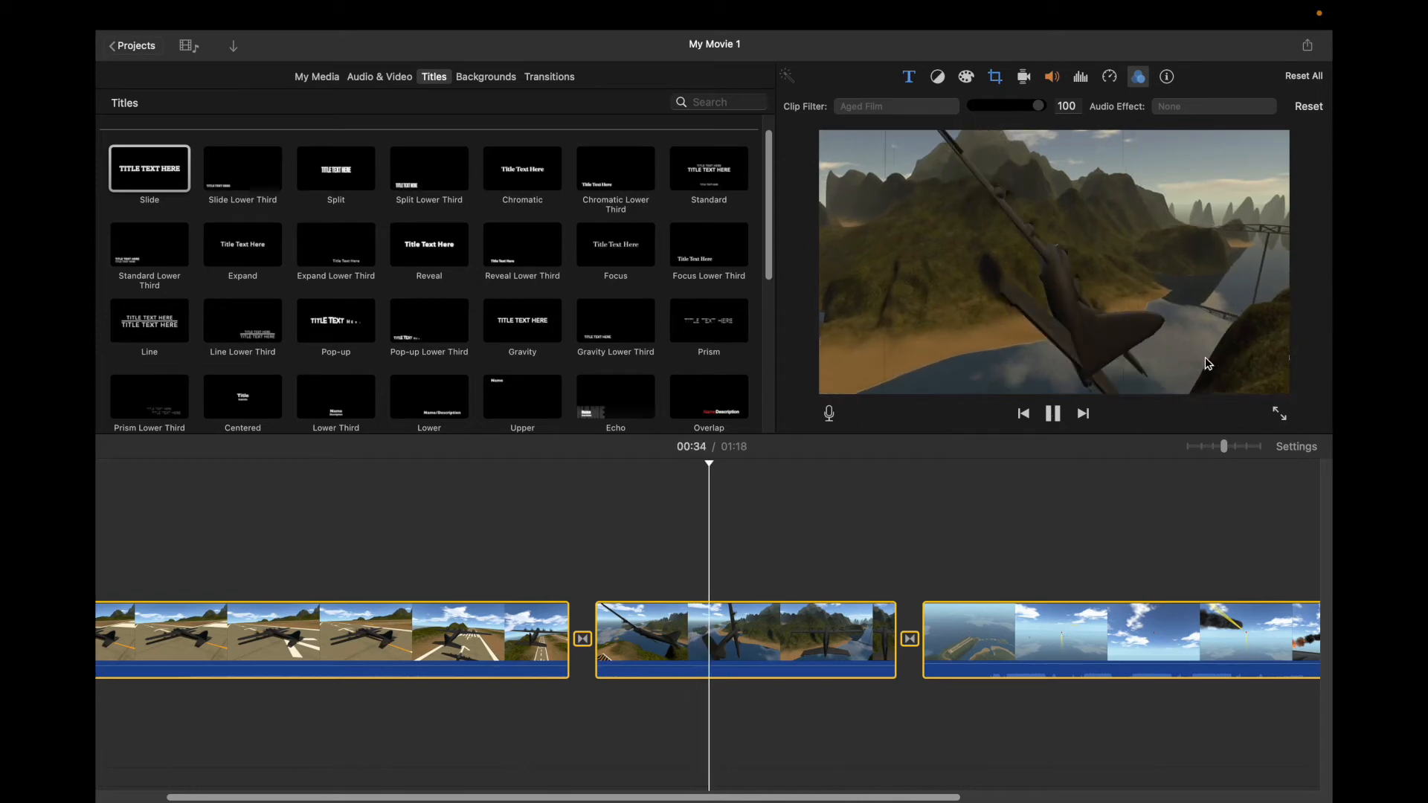
click(1052, 414)
scroll(941, 547, left, 3)
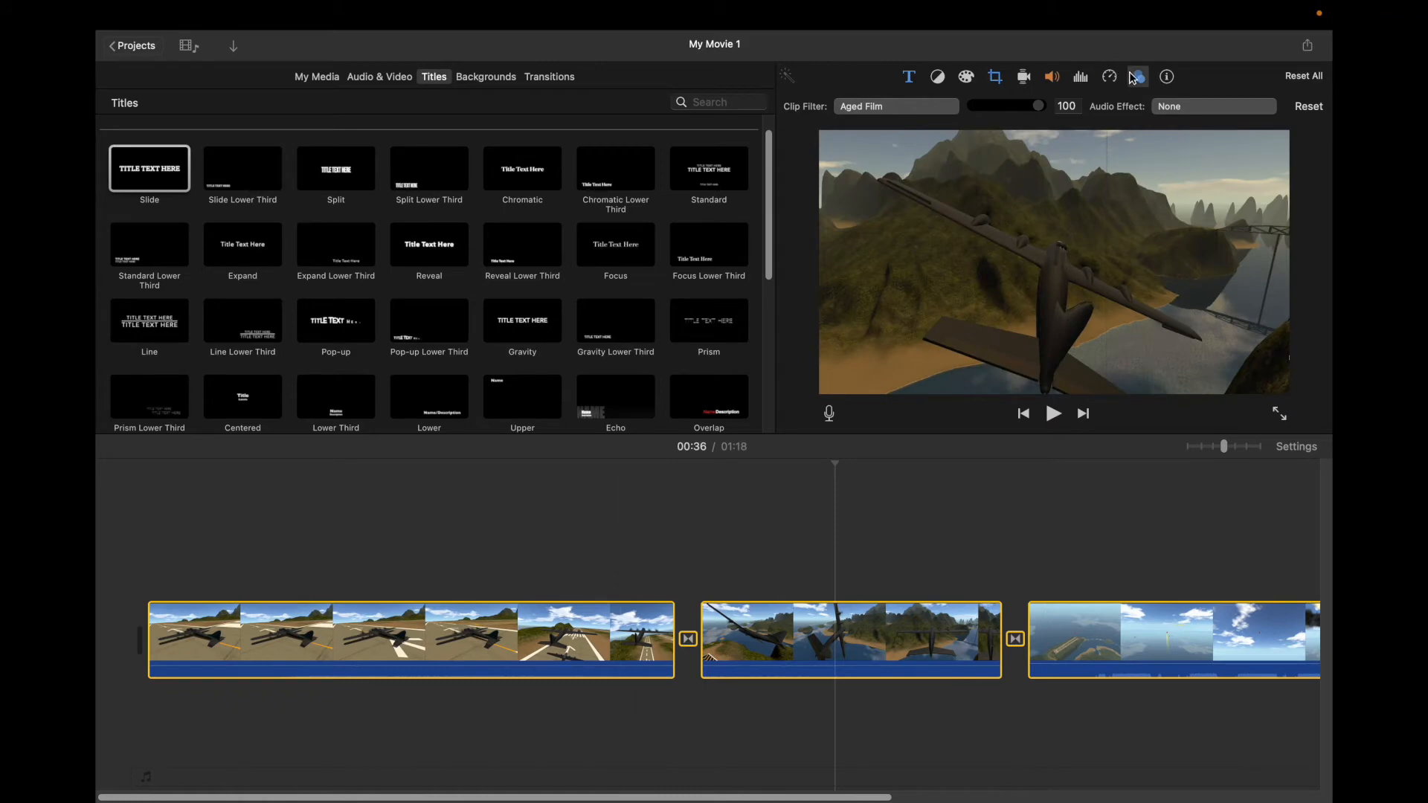
- Set the clip filter of all selected clips to Silent Era and skim the footage to check the look
click(909, 110)
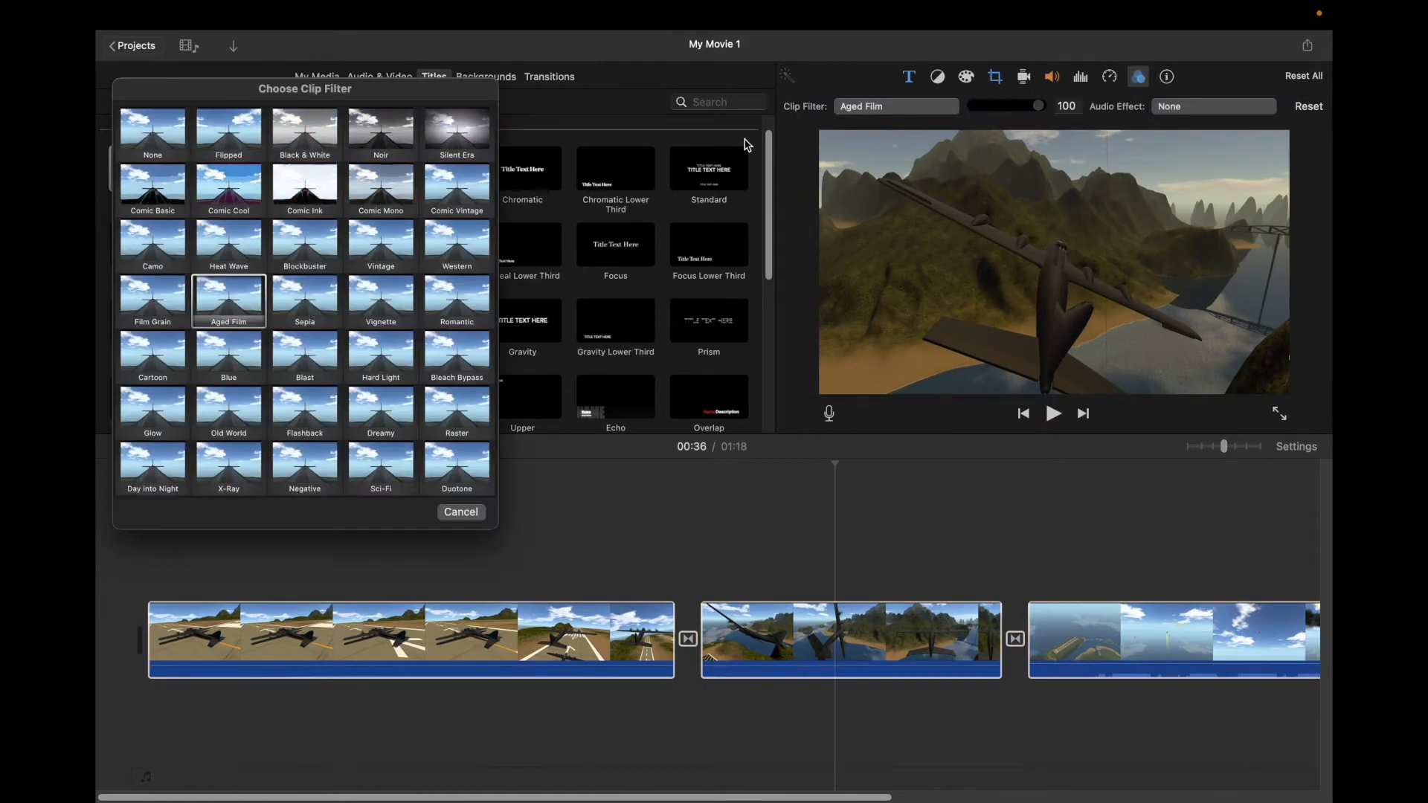
click(466, 131)
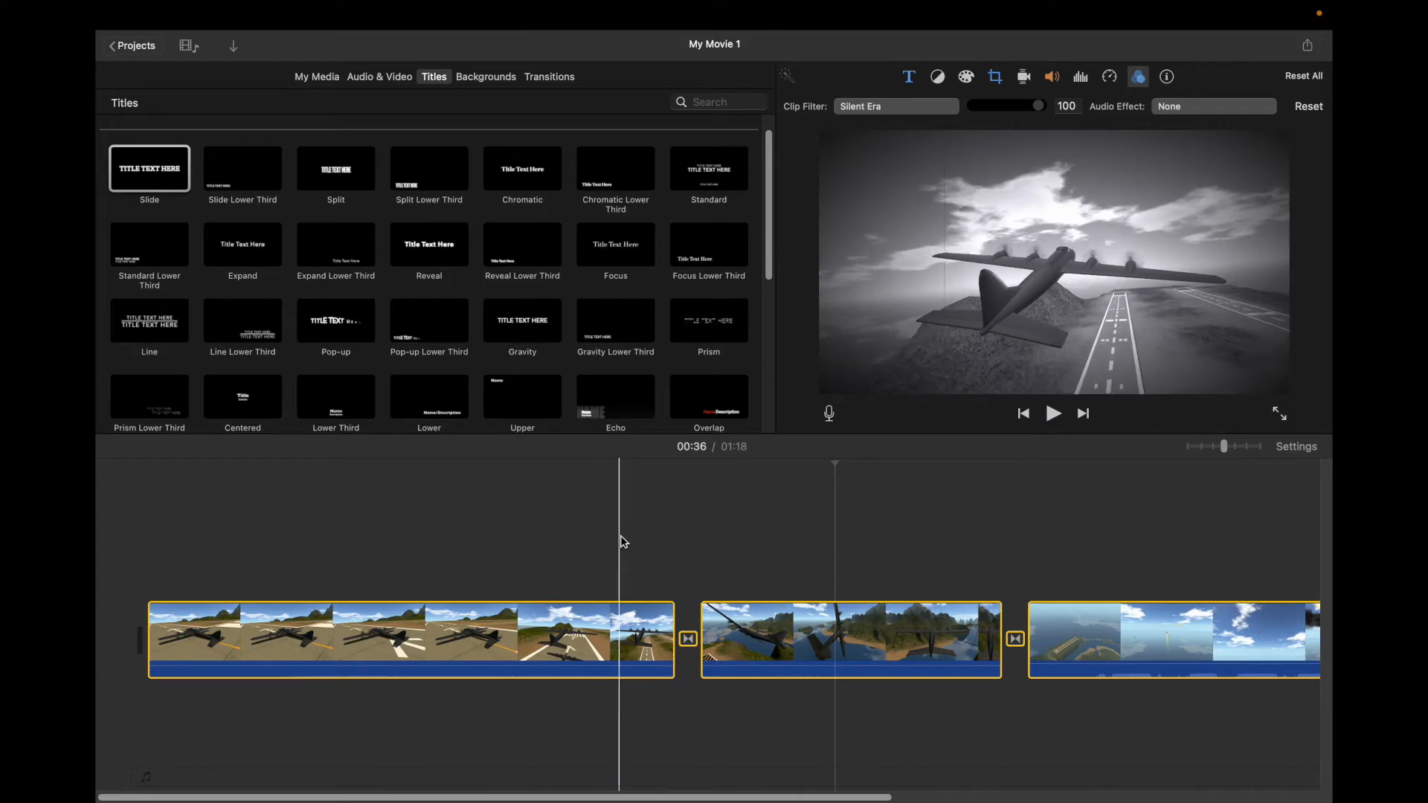
scroll(780, 513, right, 10)
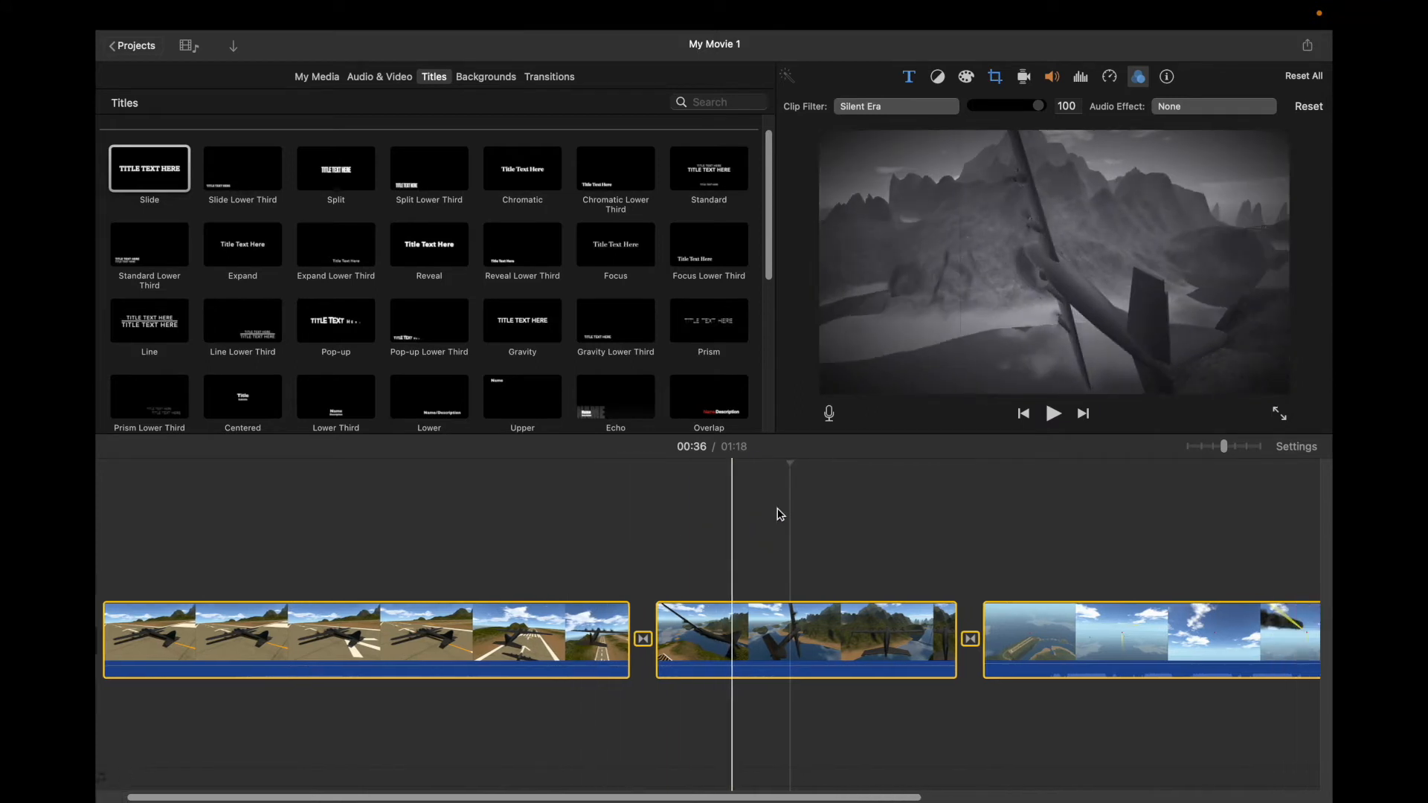
scroll(779, 513, left, 10)
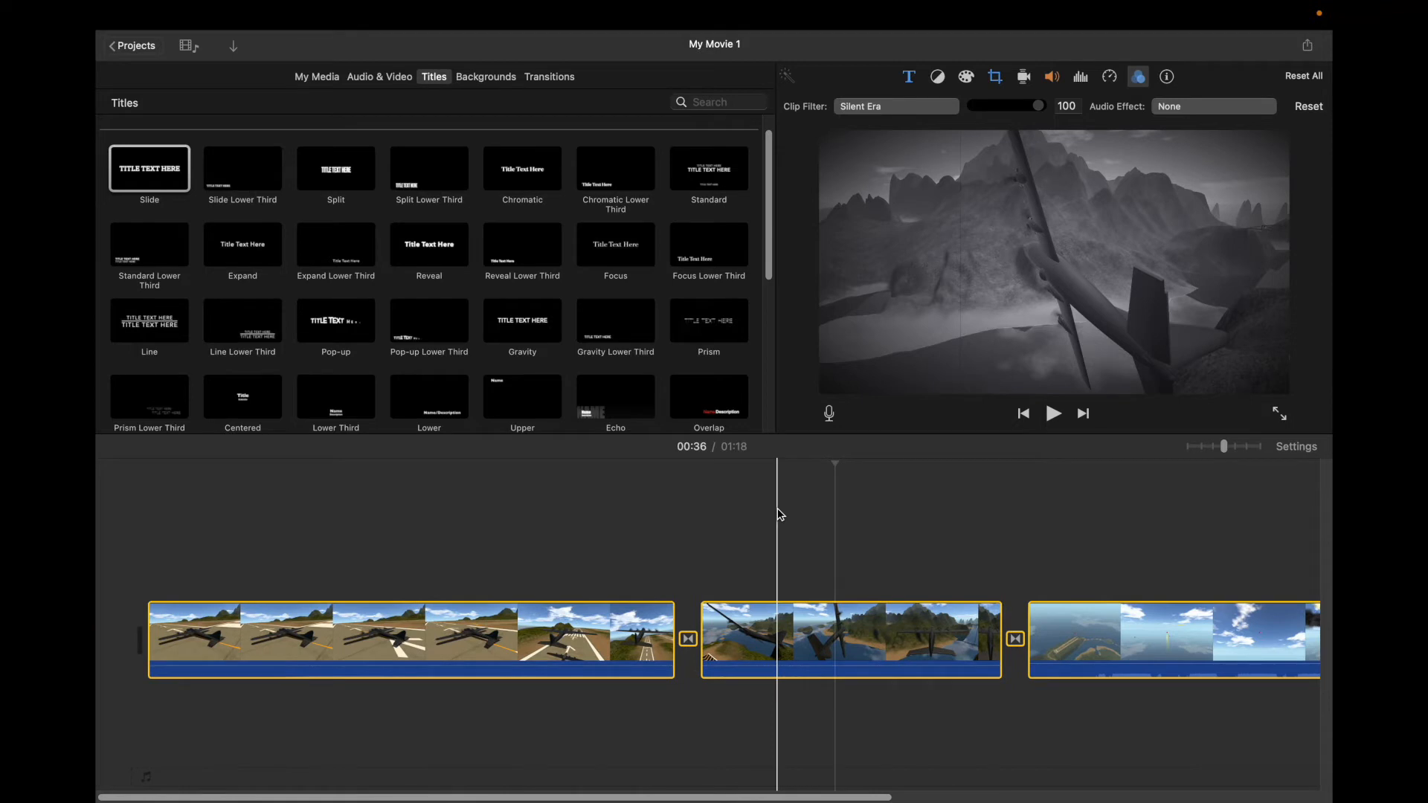
click(699, 559)
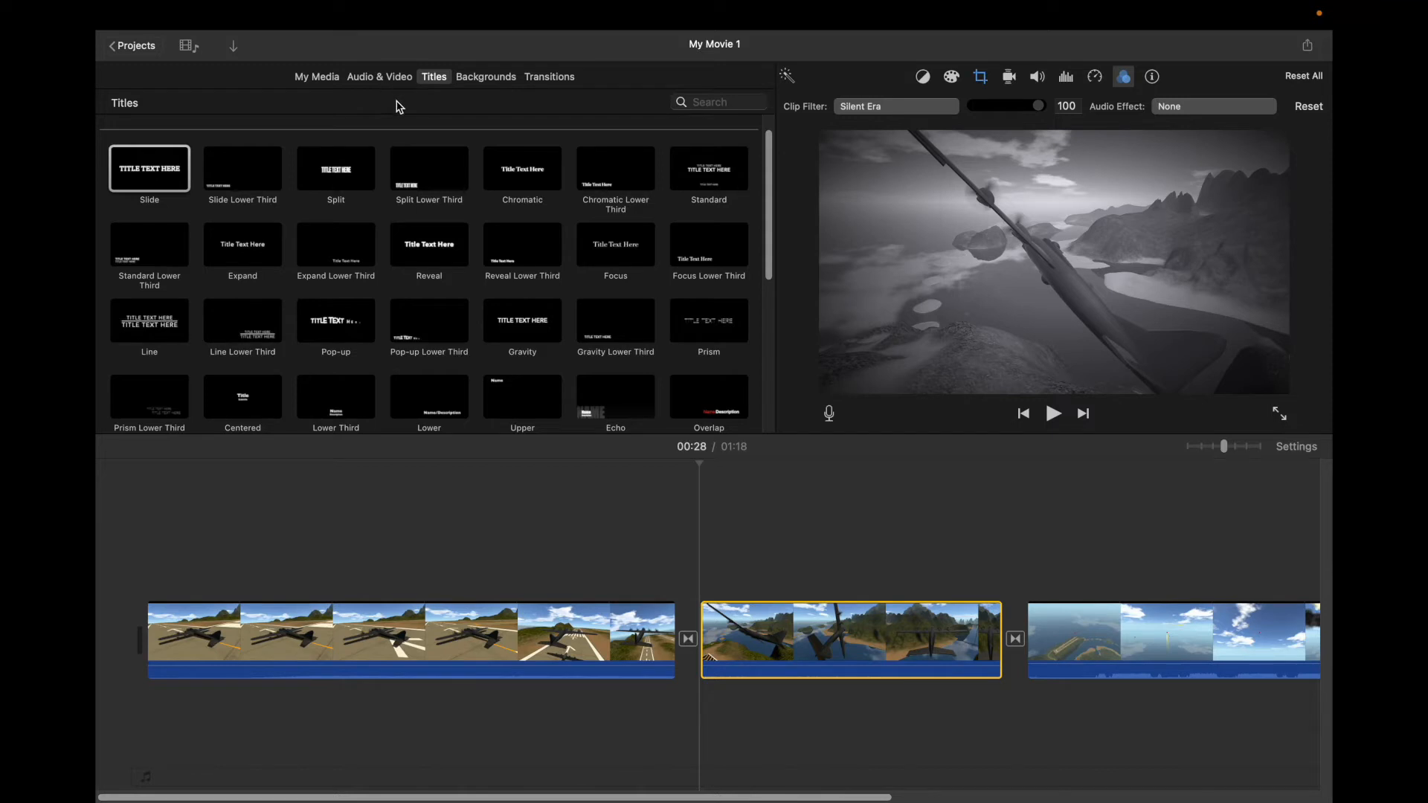
- Browse the music library's track list for music to use in the movie
click(381, 77)
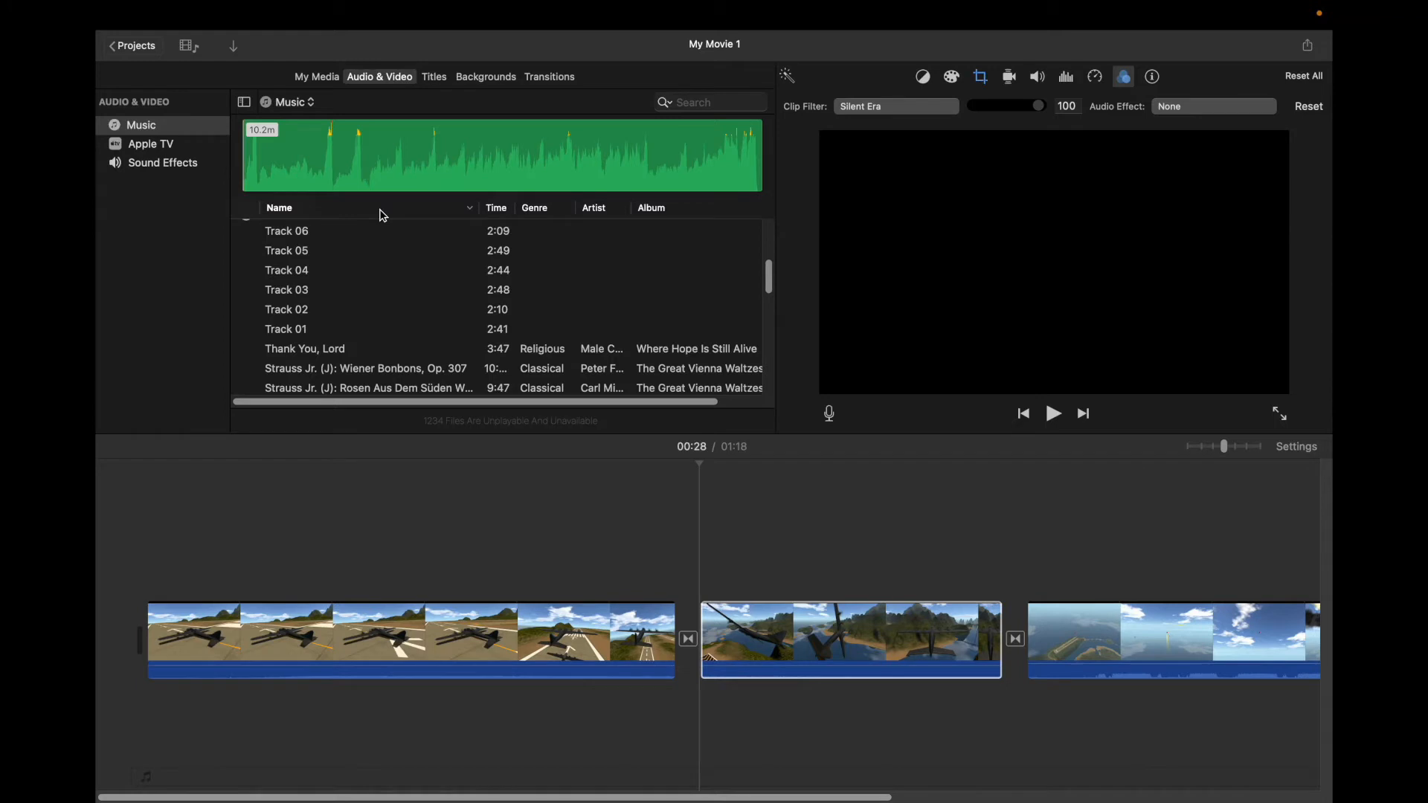
scroll(380, 223, up, 5)
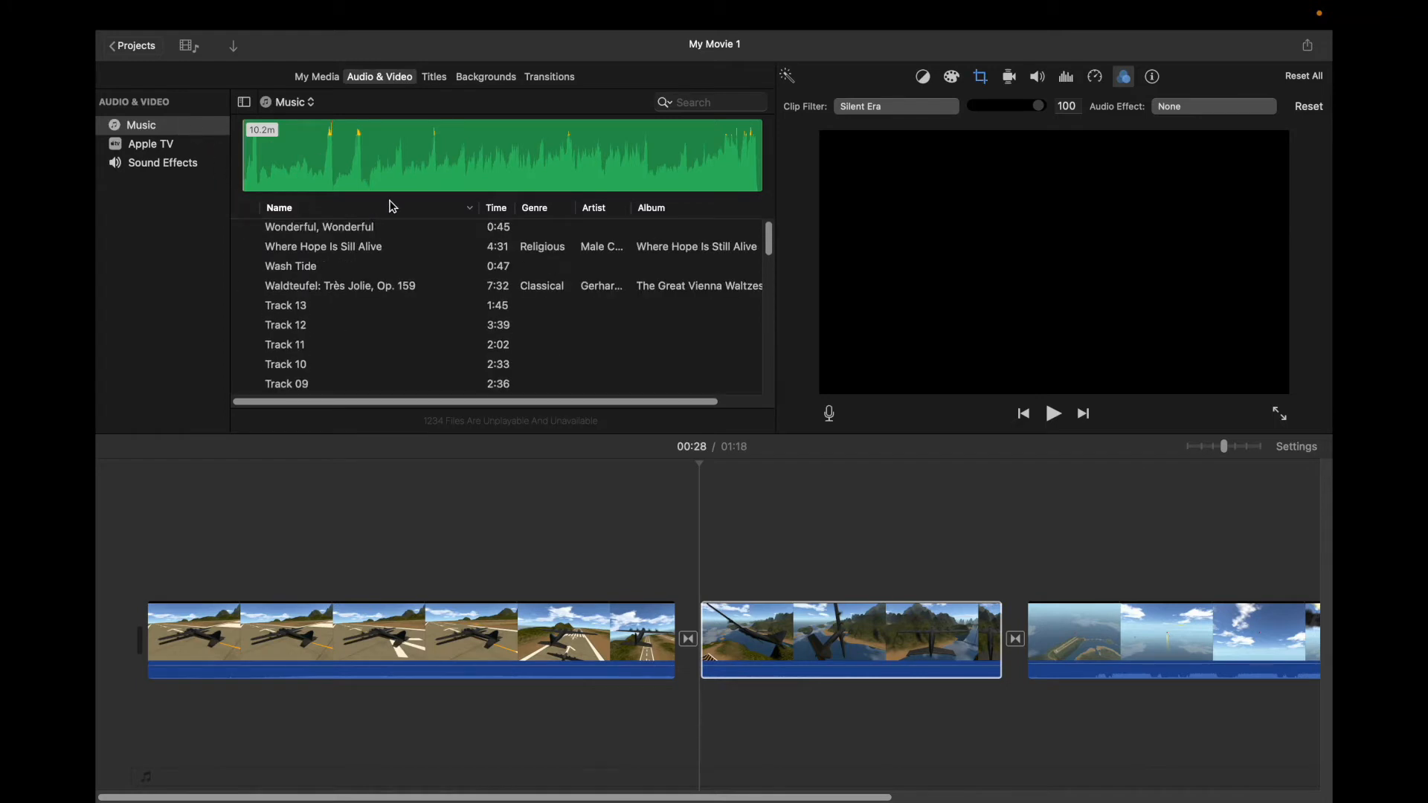
scroll(416, 231, down, 2)
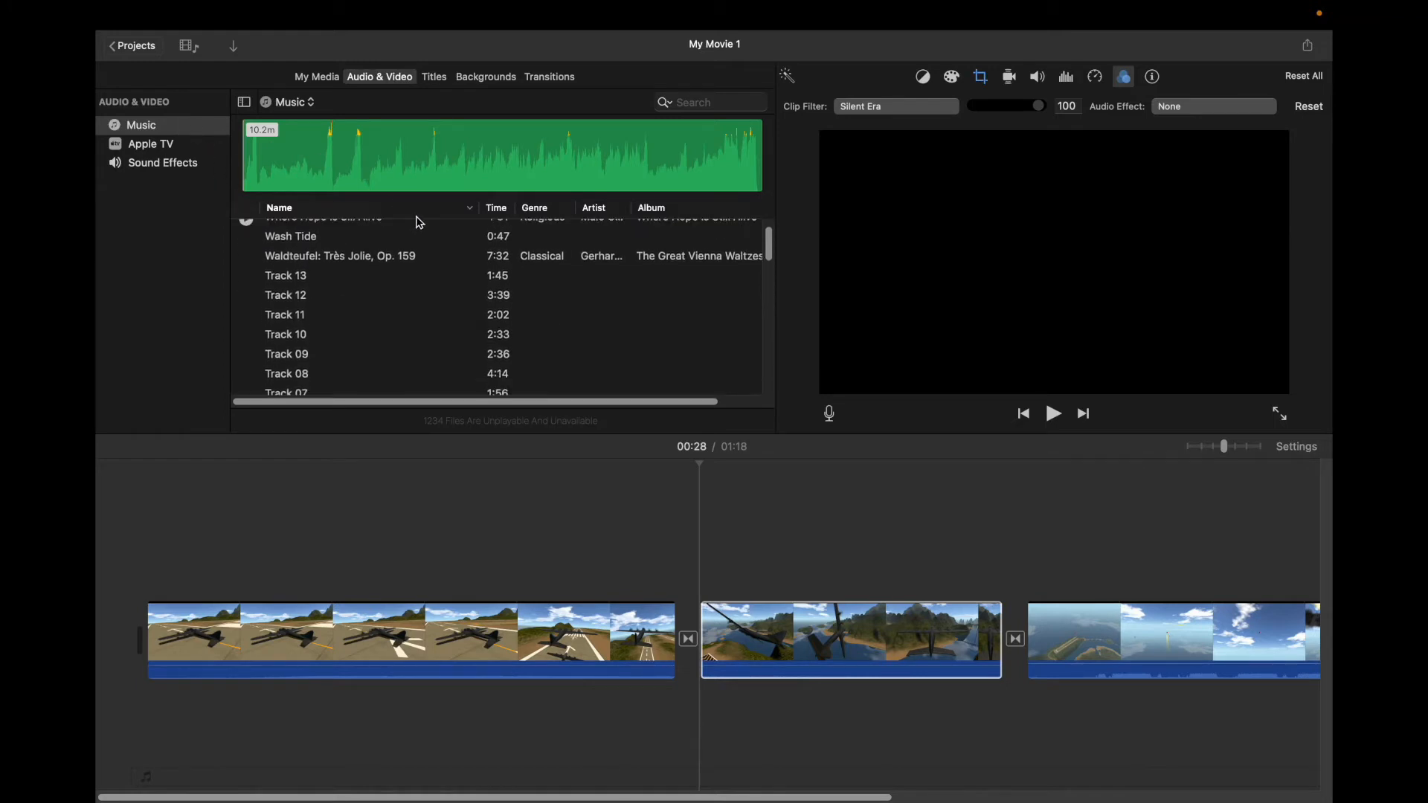
scroll(466, 262, down, 3)
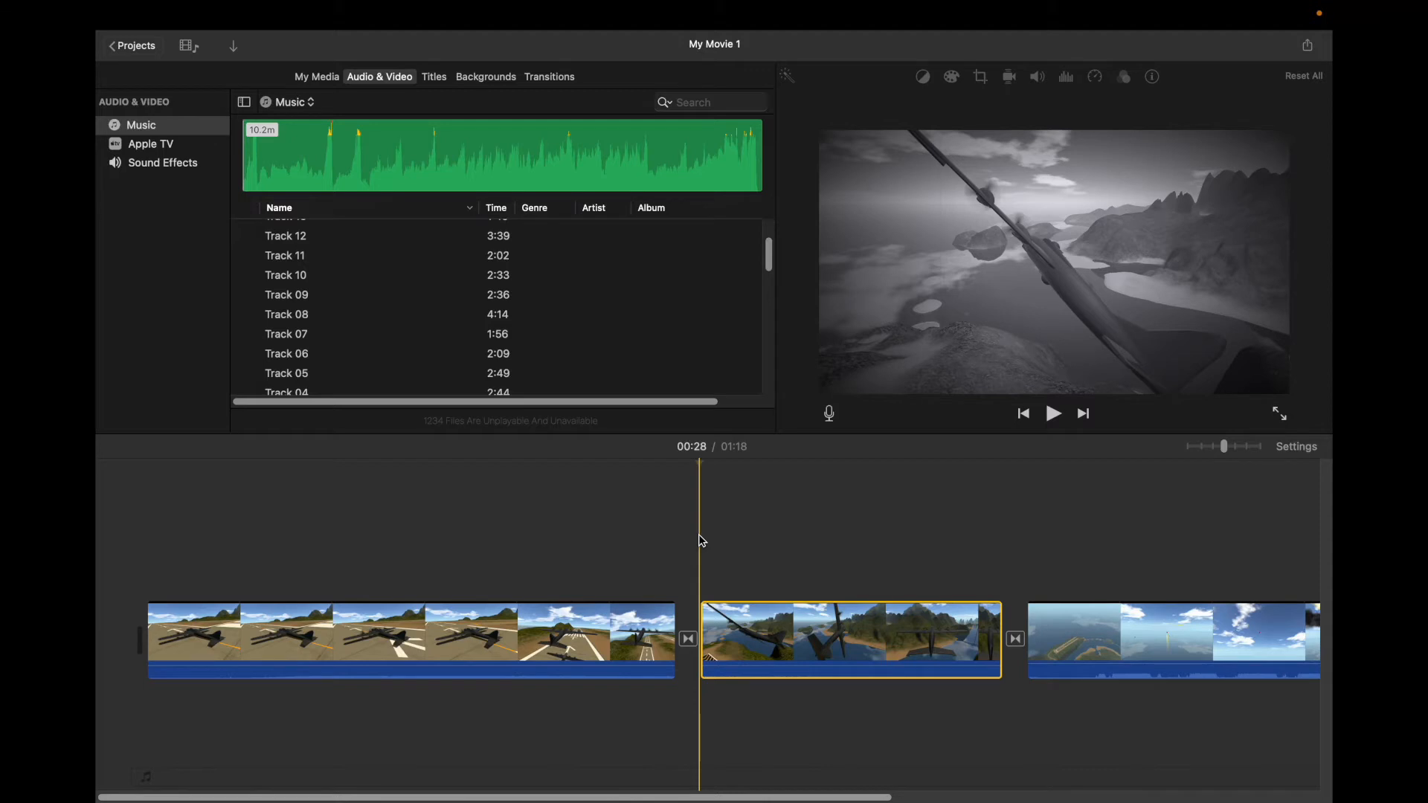
- Preview the Strauss Wiener Bonbons, Op. 307 track and add it beneath the clips from the start of the movie
scroll(565, 327, down, 5)
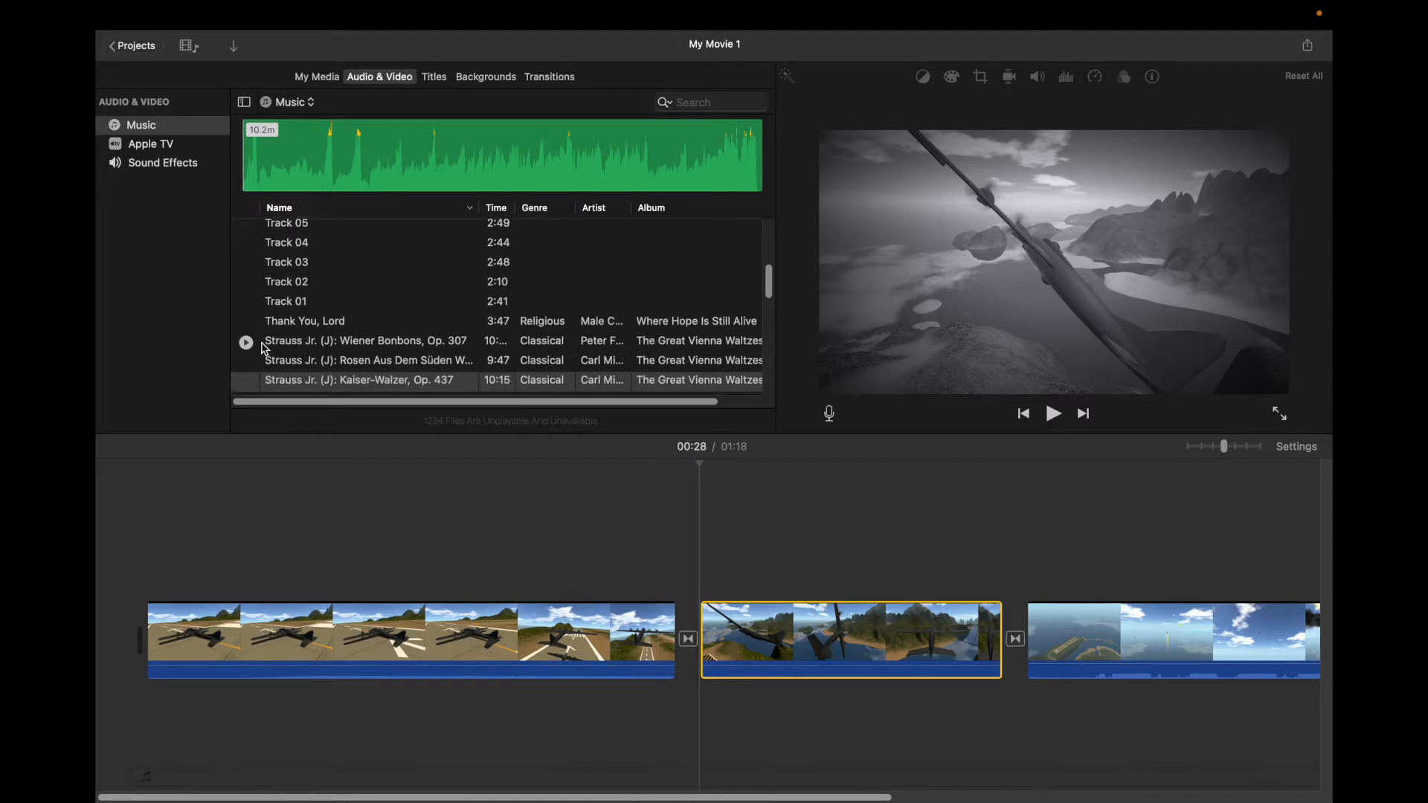
scroll(261, 348, down, 2)
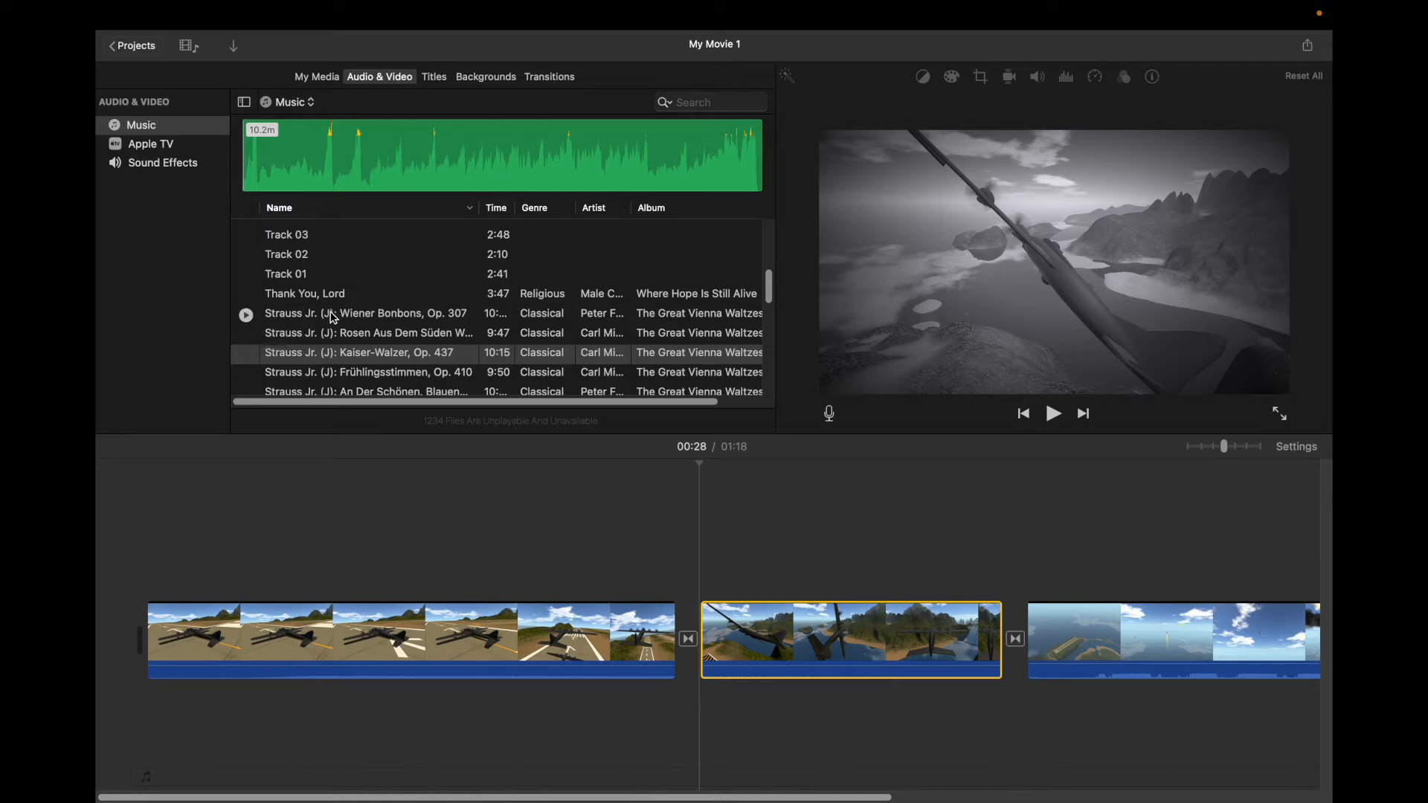
drag(329, 313, 335, 318)
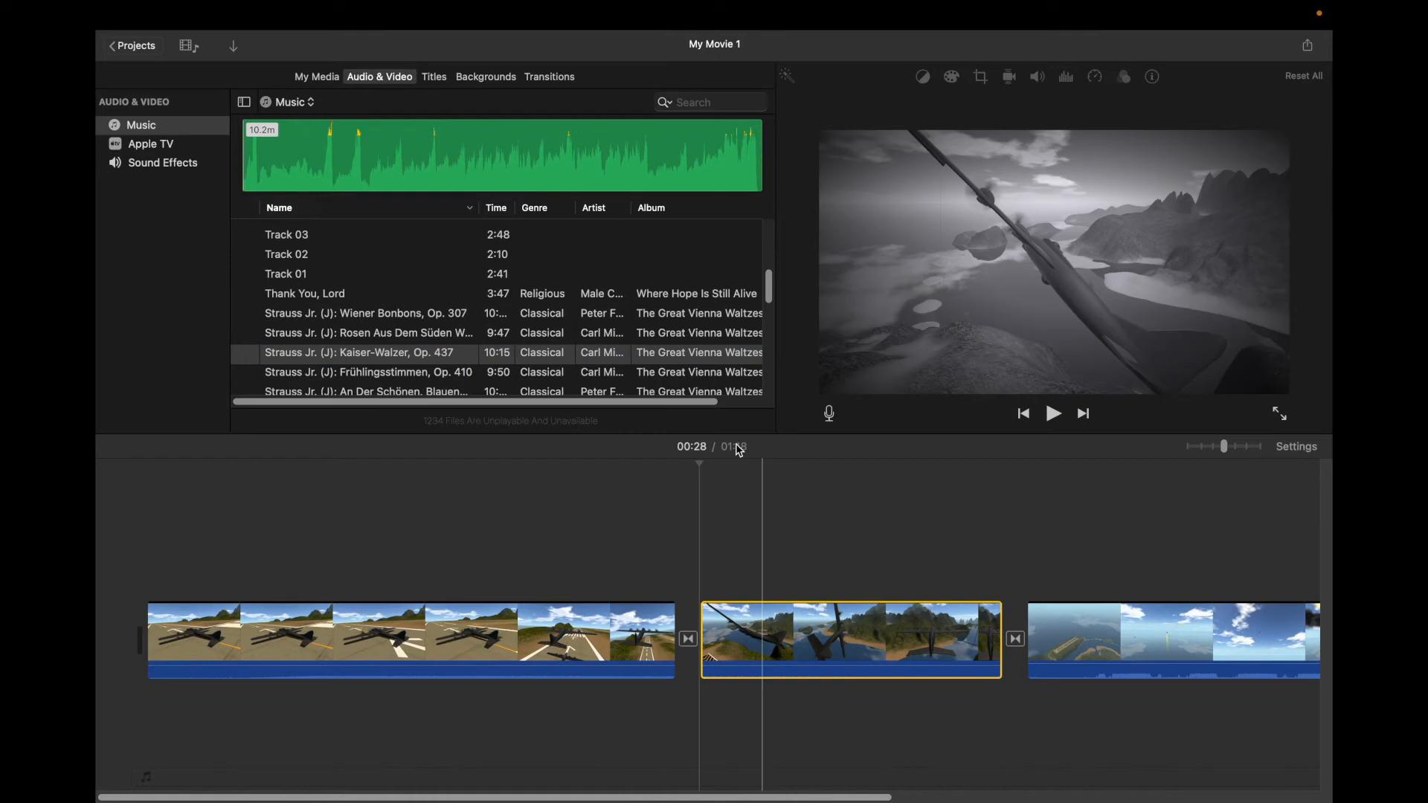
scroll(249, 338, down, 1)
click(248, 290)
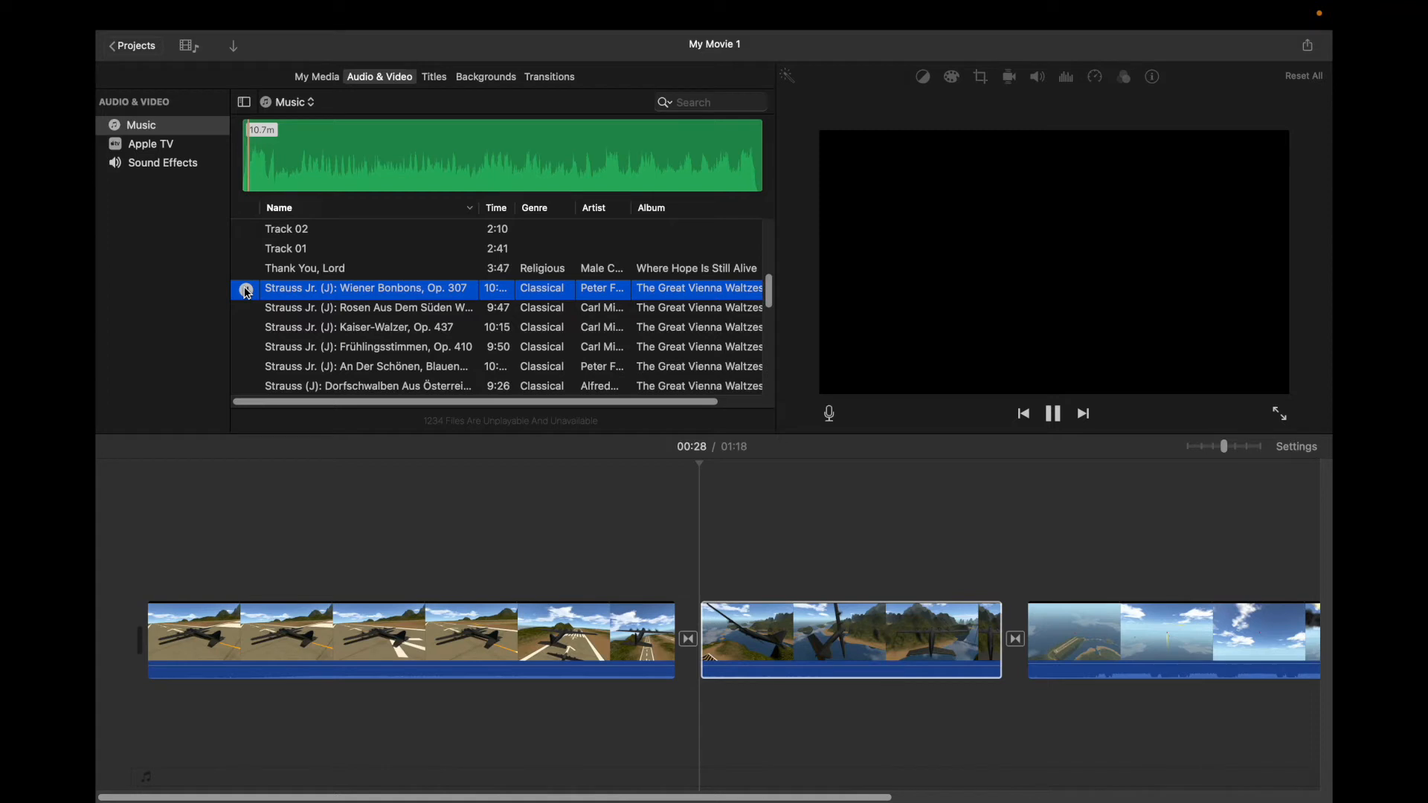
drag(334, 295, 149, 731)
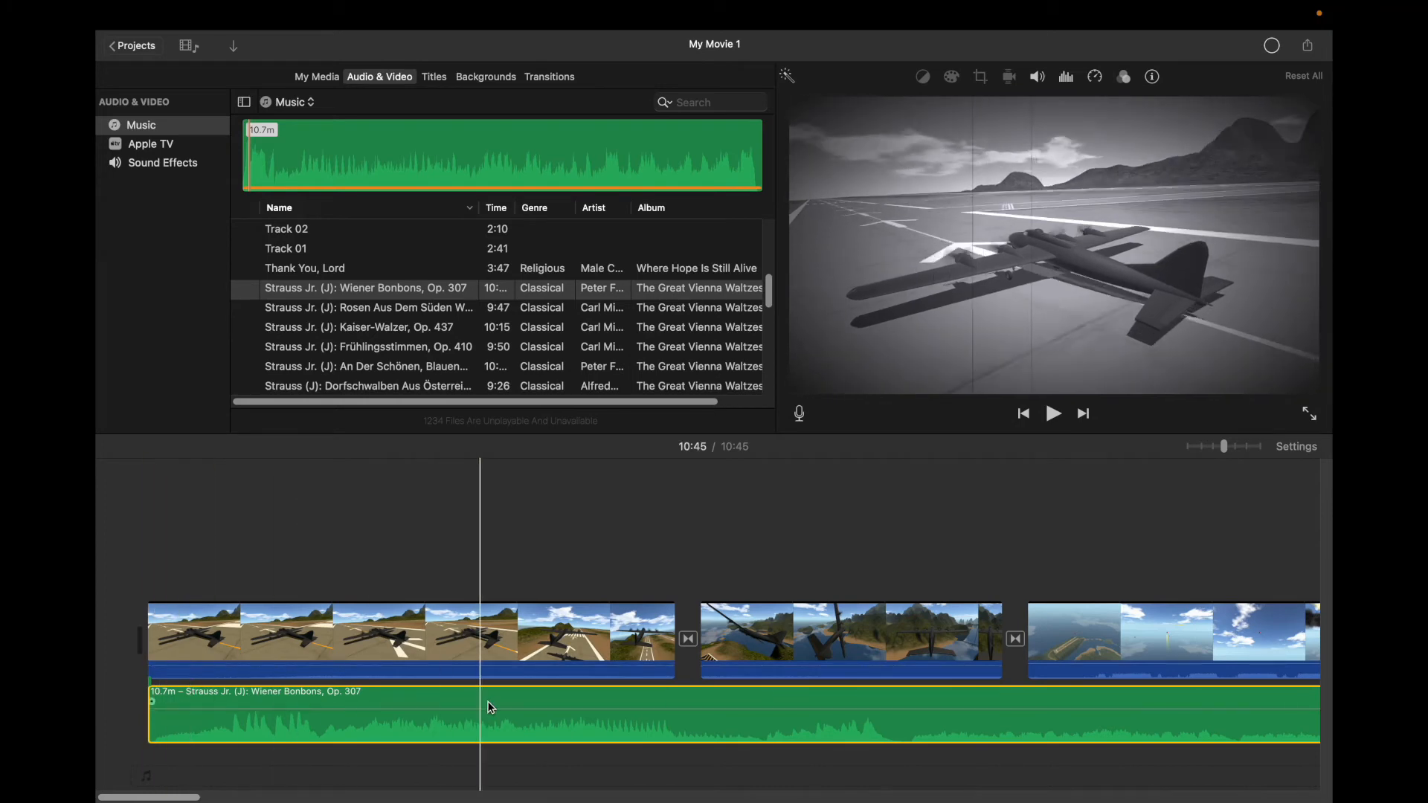
- Split the music track at 01:18, the end of the closing title, and delete the excess music beyond it
scroll(801, 708, right, 5)
scroll(801, 708, right, 15)
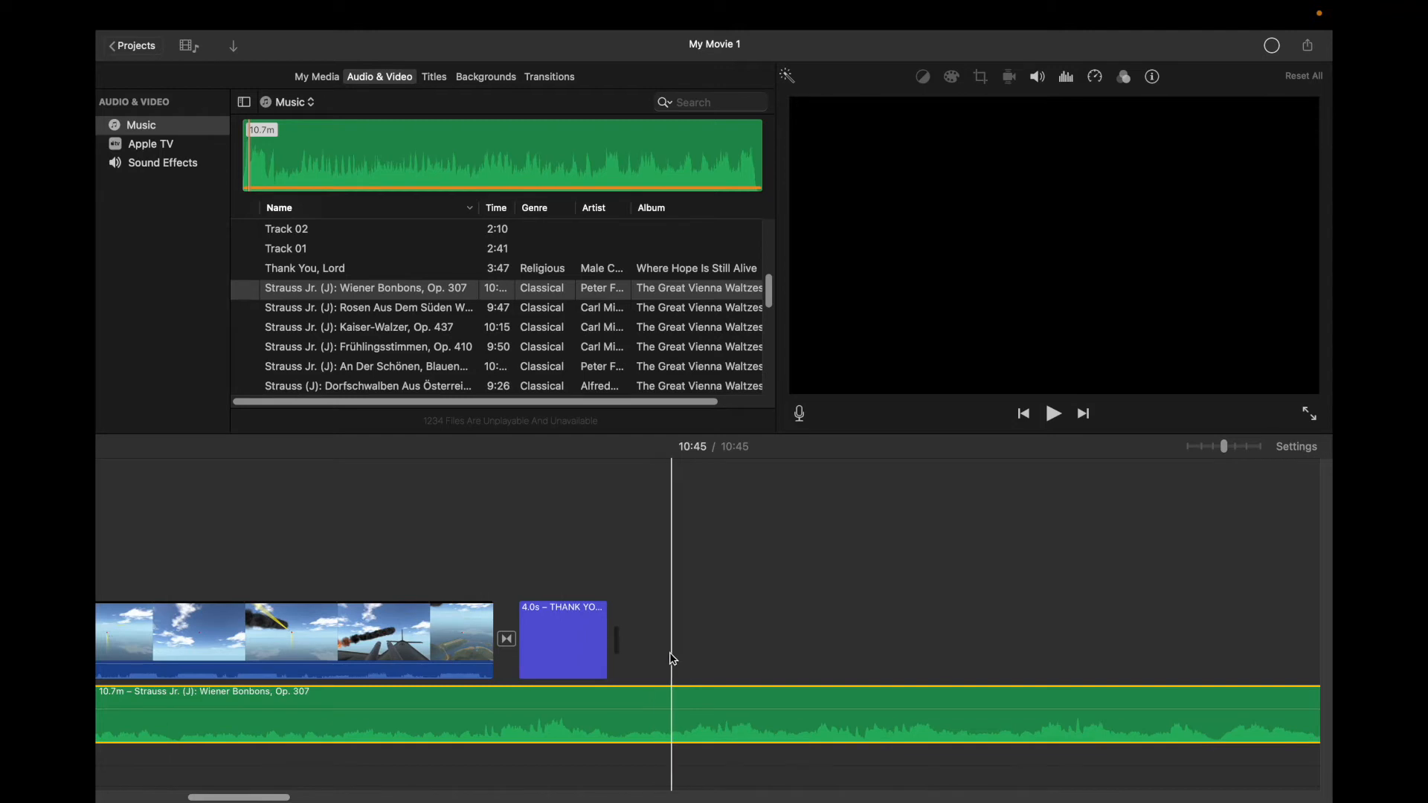
right_click(623, 695)
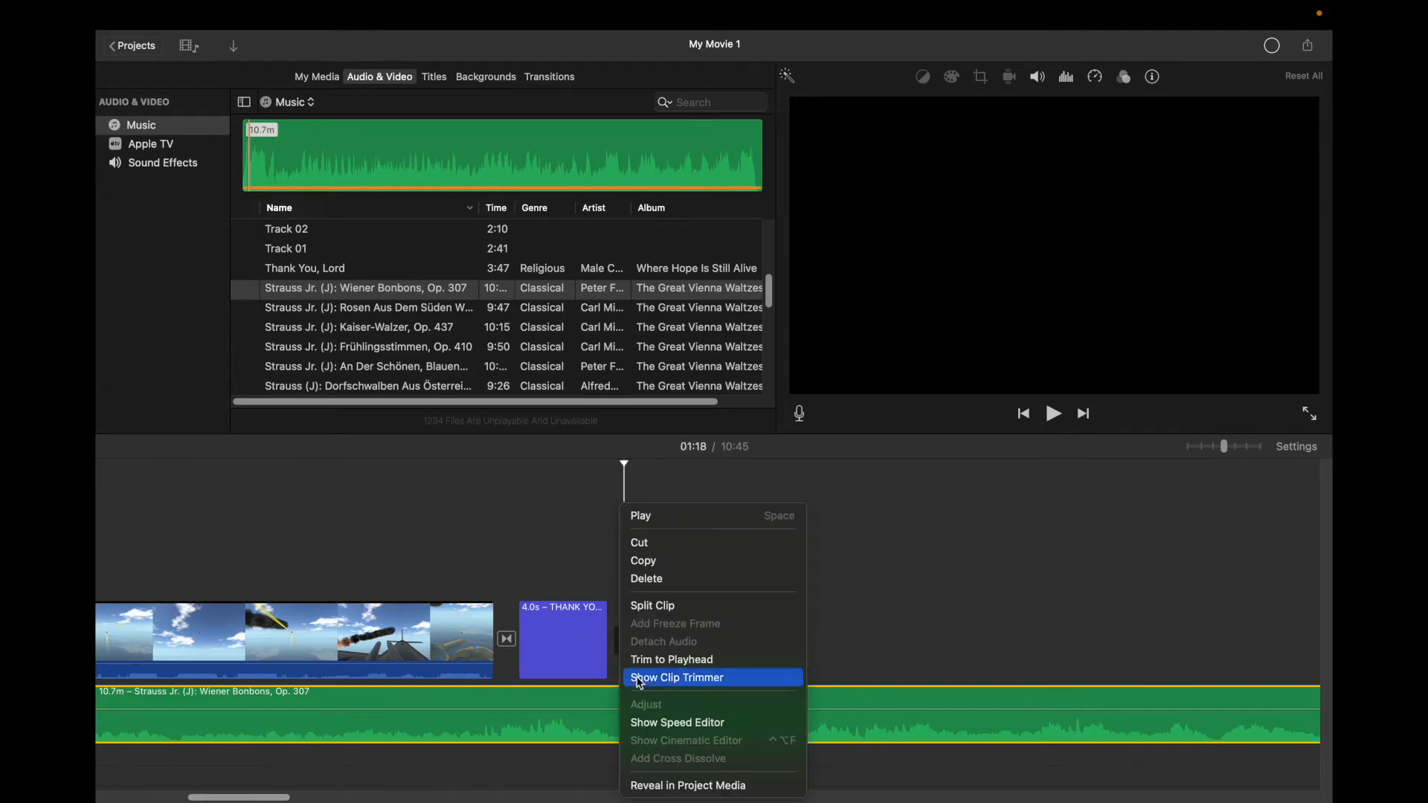
click(660, 612)
click(667, 701)
key(Delete)
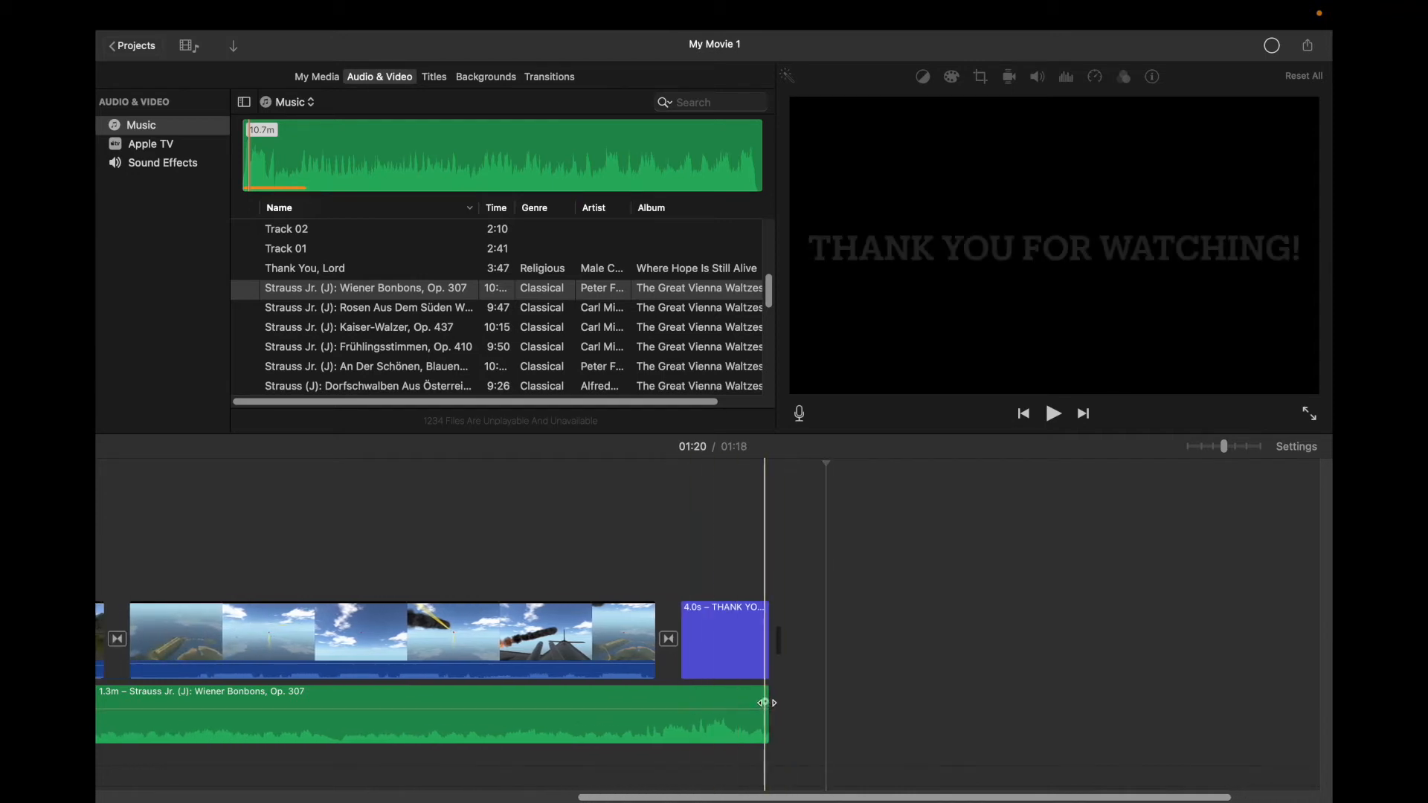
- Add a fade-out to the end of the music track, starting shortly before the closing title
click(725, 706)
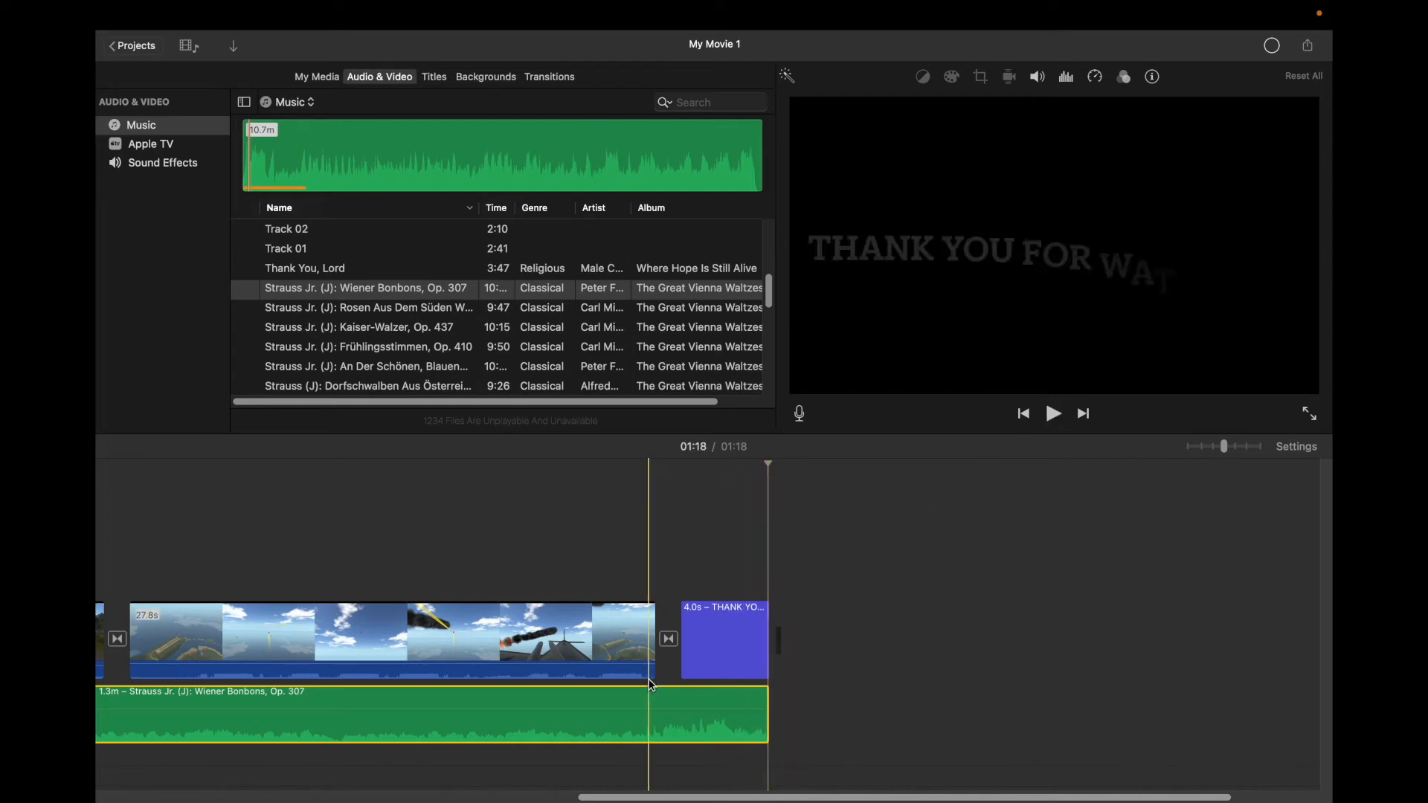
click(596, 702)
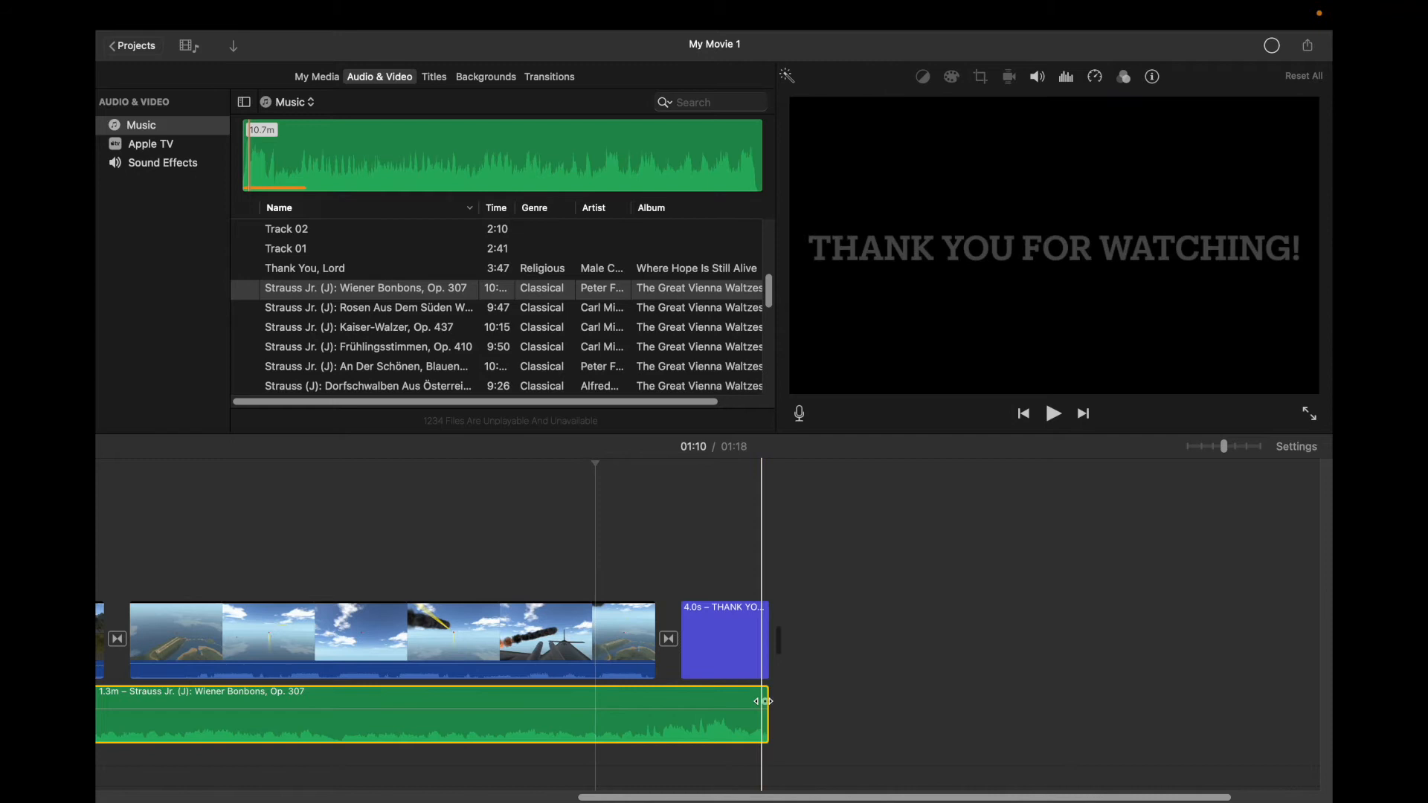
drag(763, 701, 757, 701)
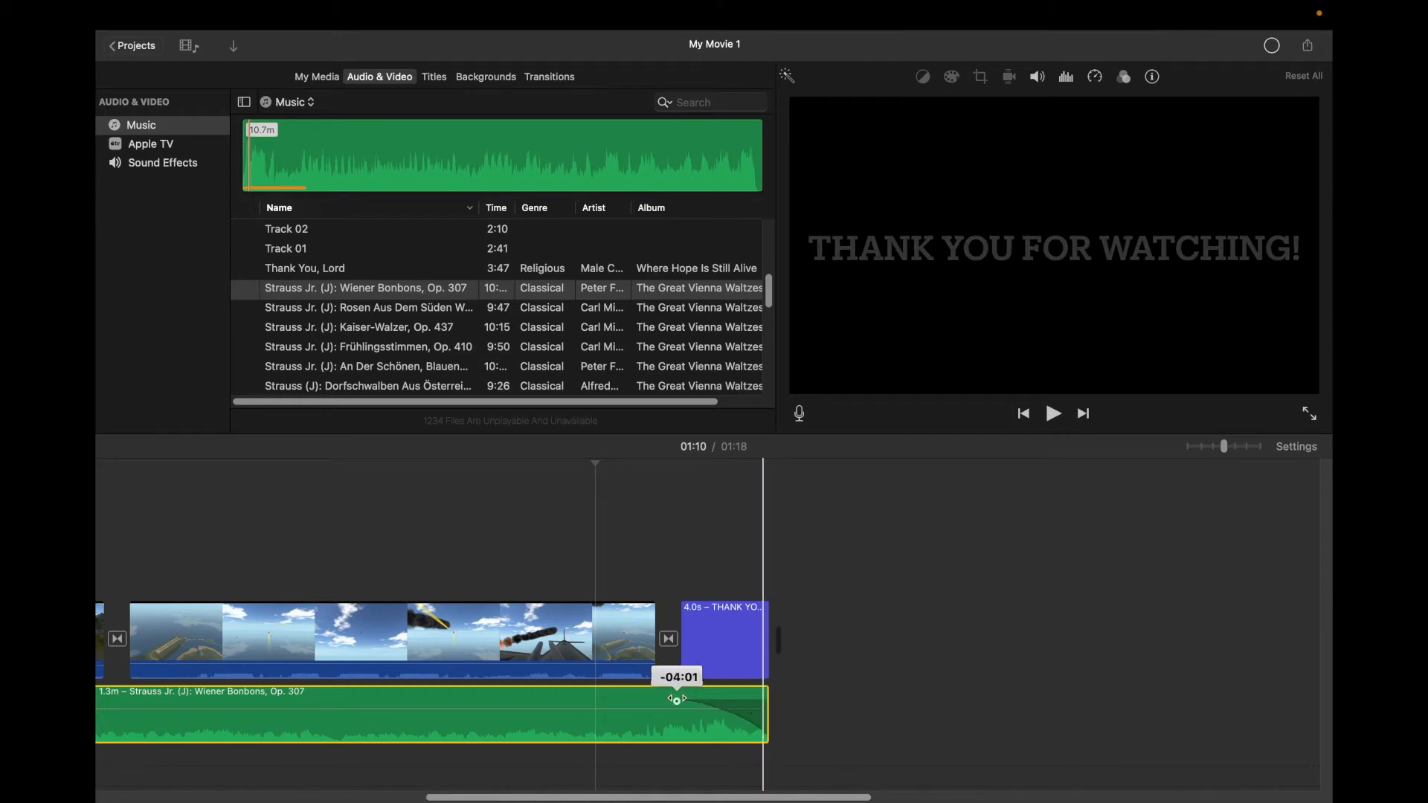
drag(646, 698, 641, 701)
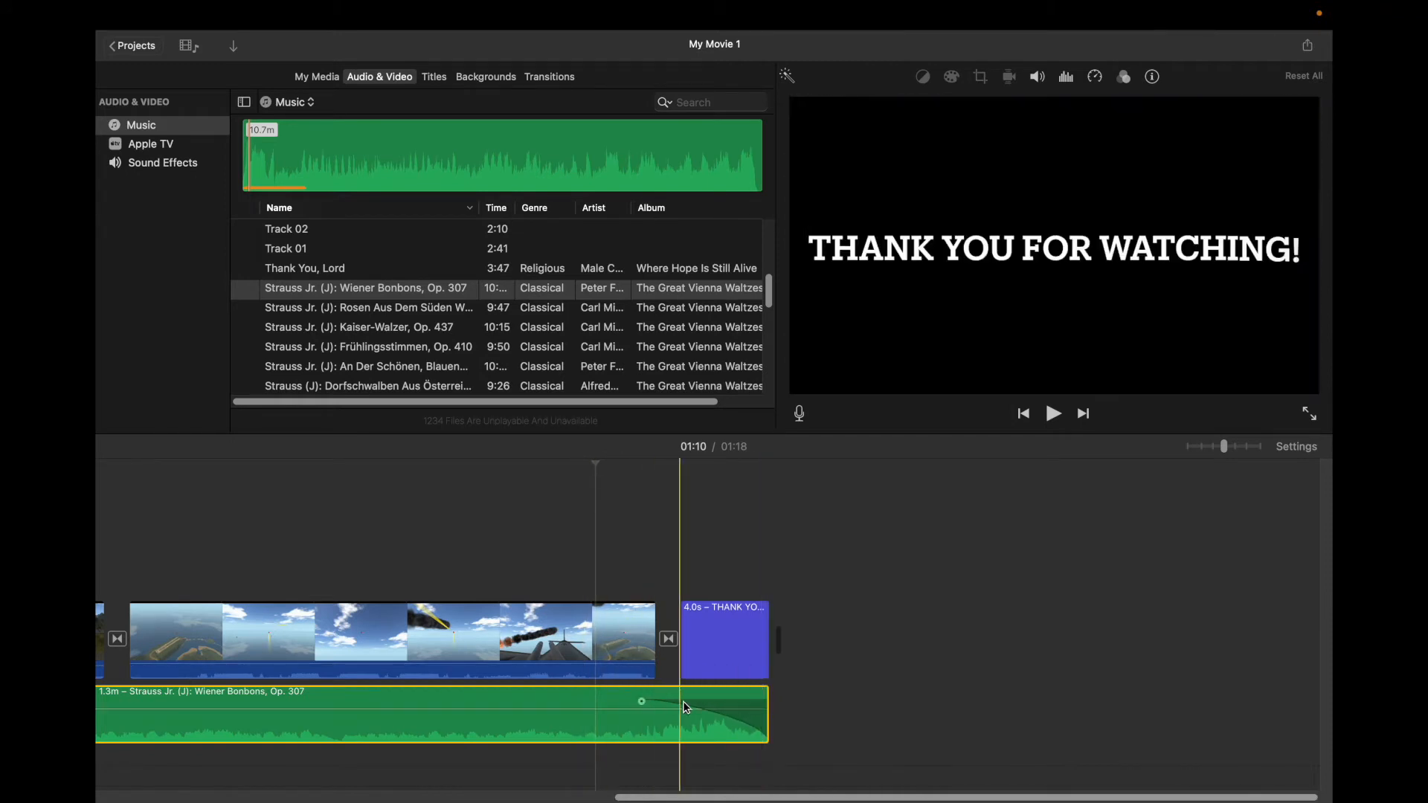
- Play the movie's ending from 01:12 to check the fade-out and lower the music track's volume slightly
click(626, 640)
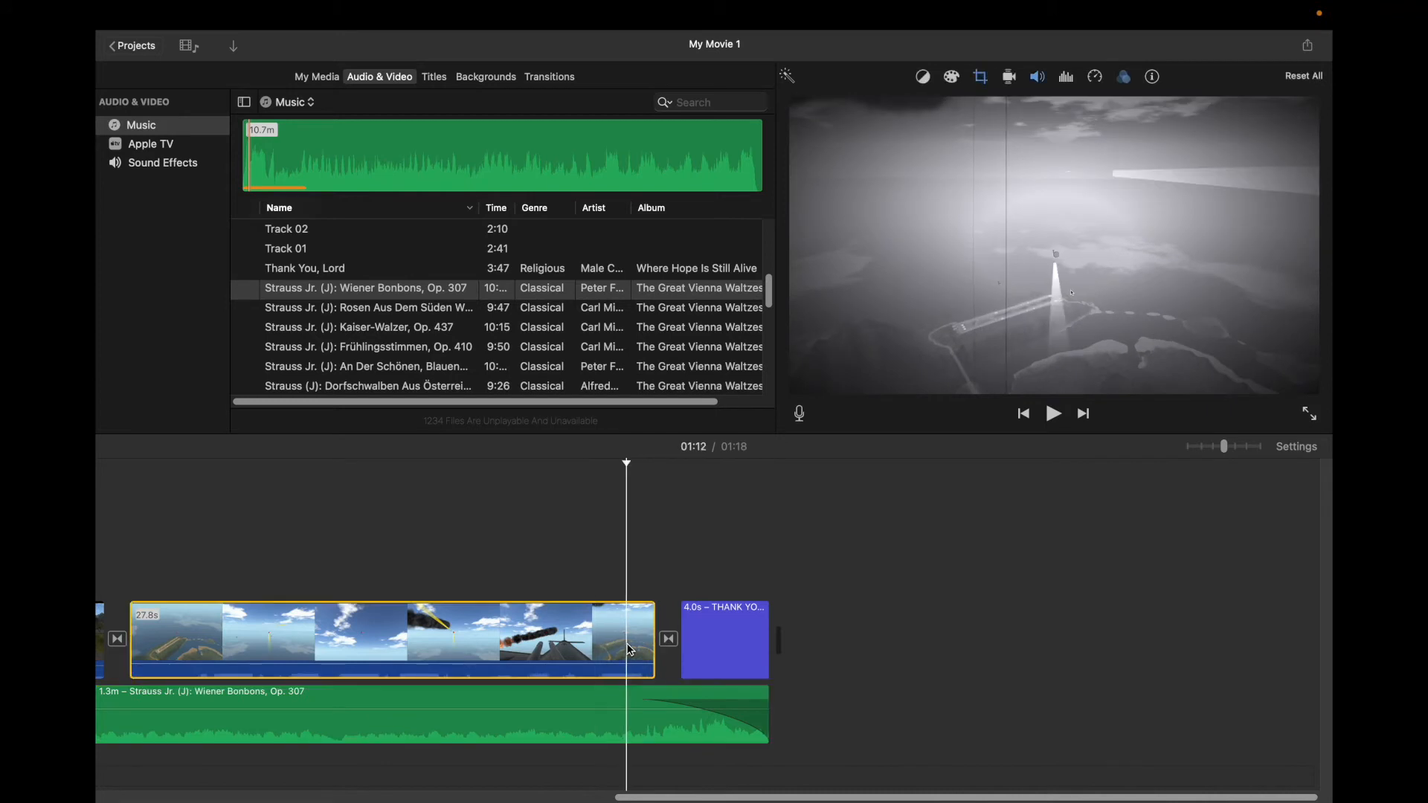
click(1052, 416)
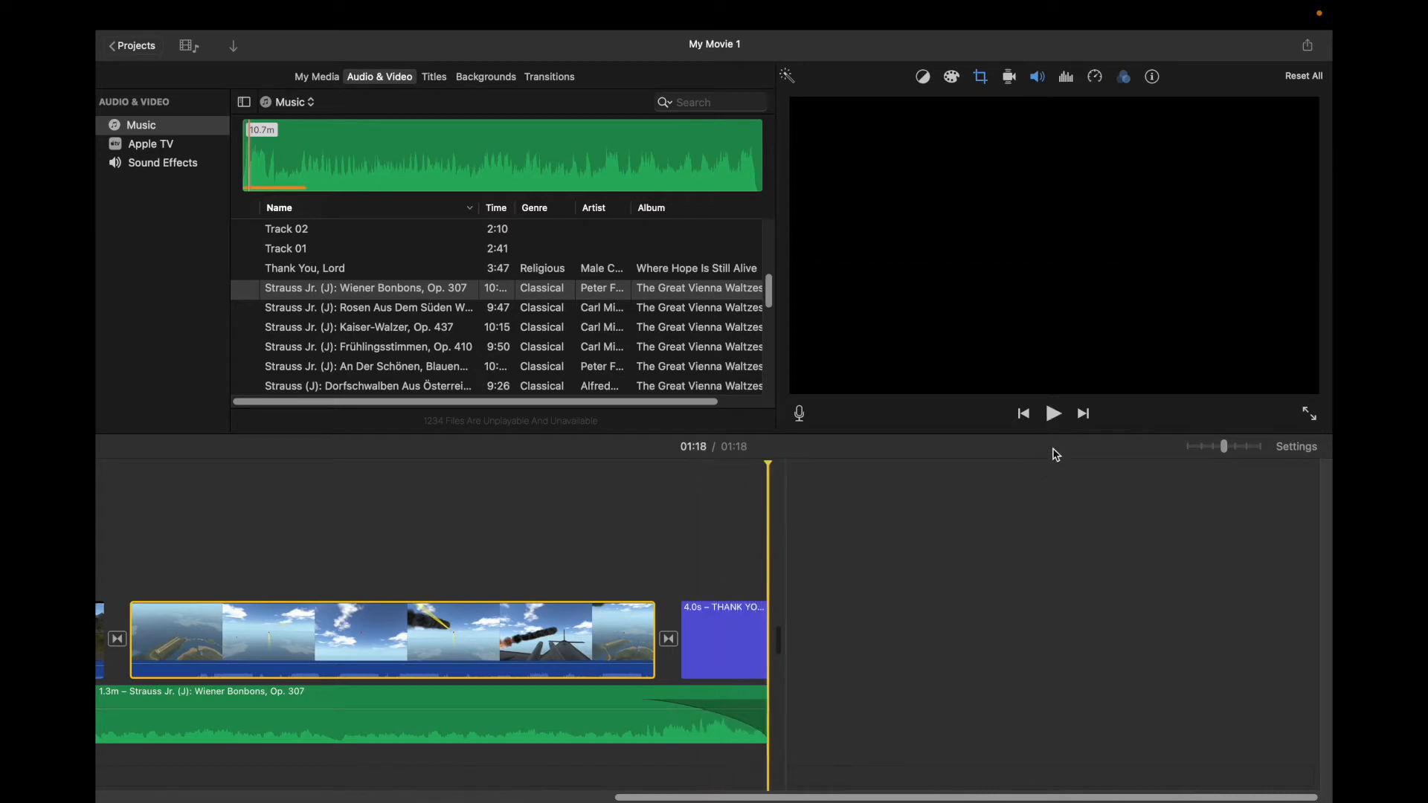
scroll(718, 590, left, 12)
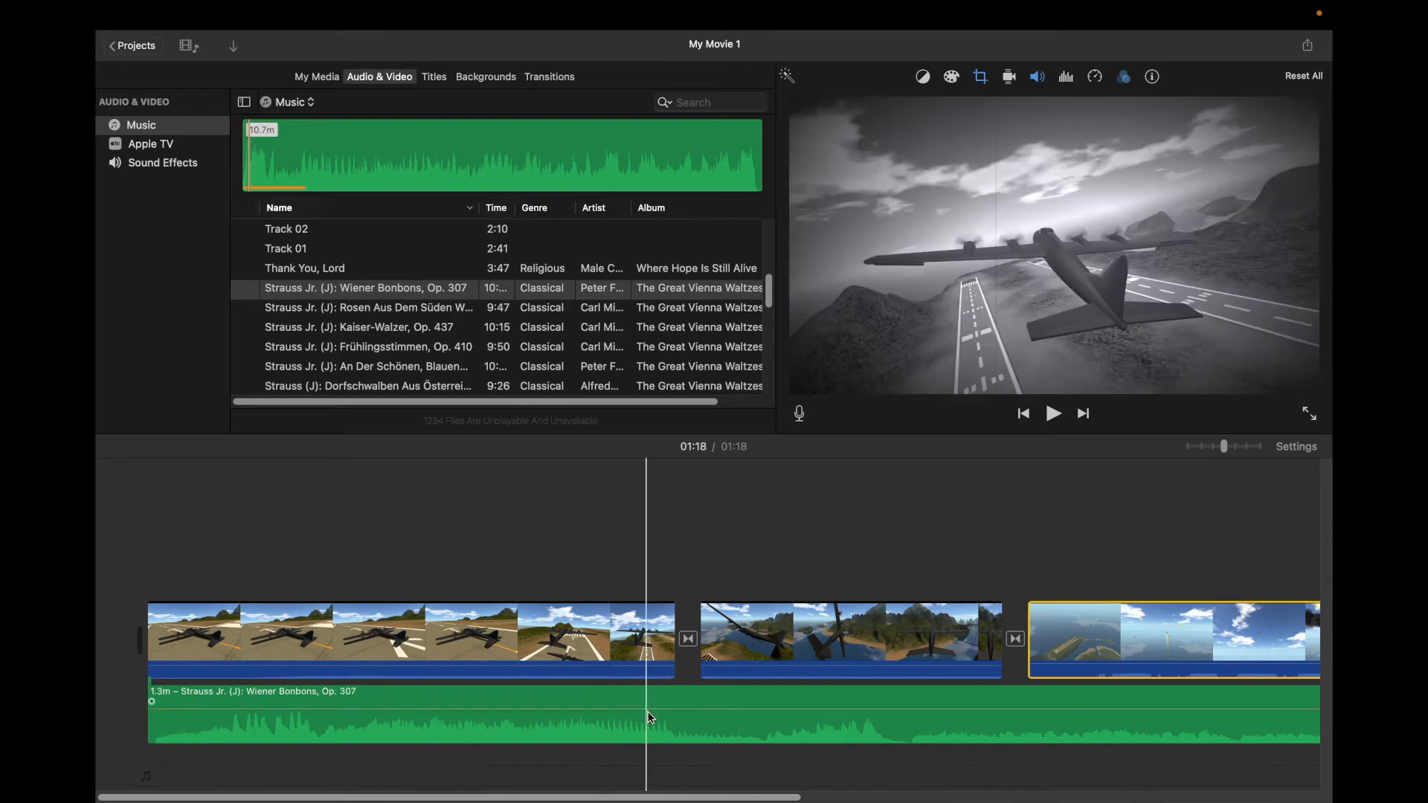
drag(657, 708, 660, 713)
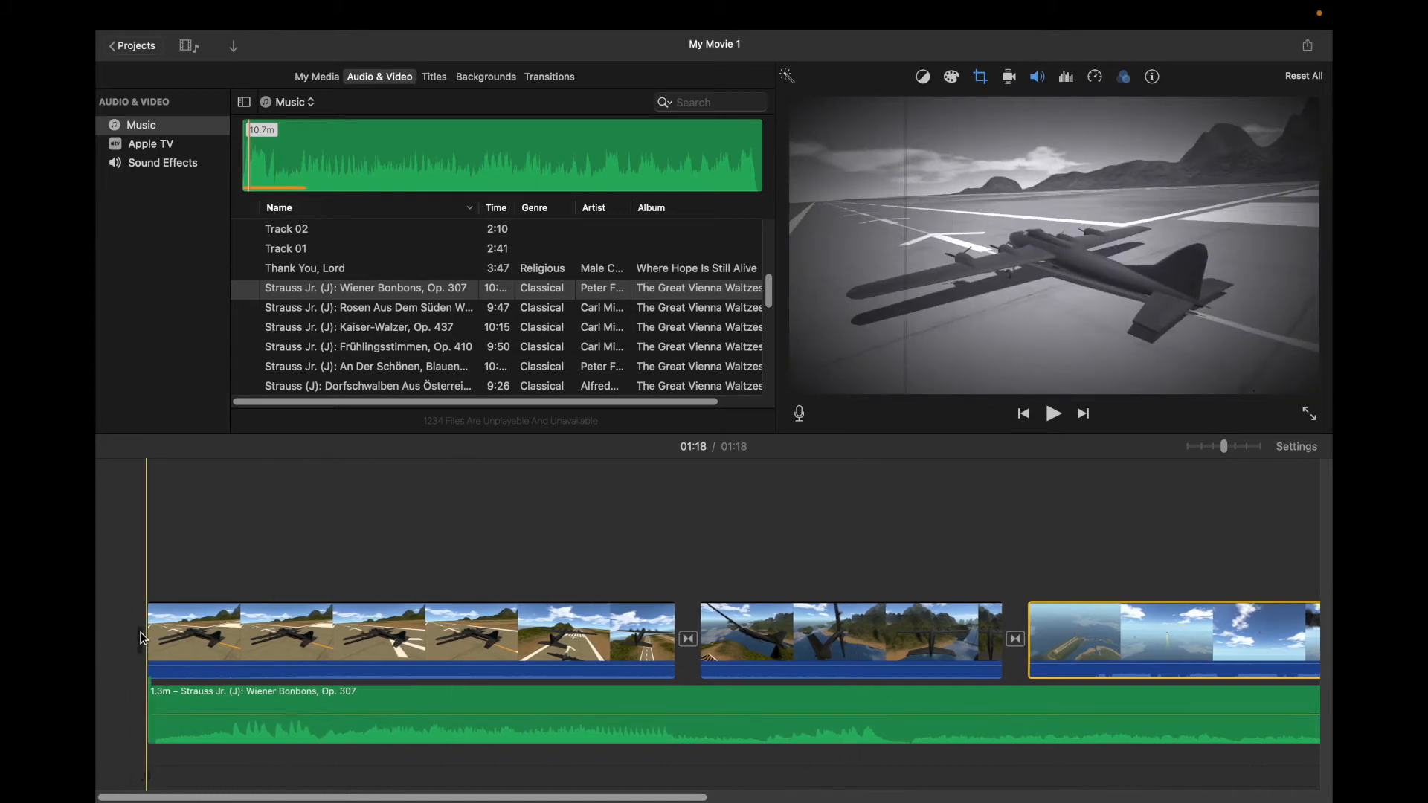
- Add a Fade to Black transition before the first clip and give the music track a short fade-in at its start
click(549, 77)
drag(335, 157, 159, 620)
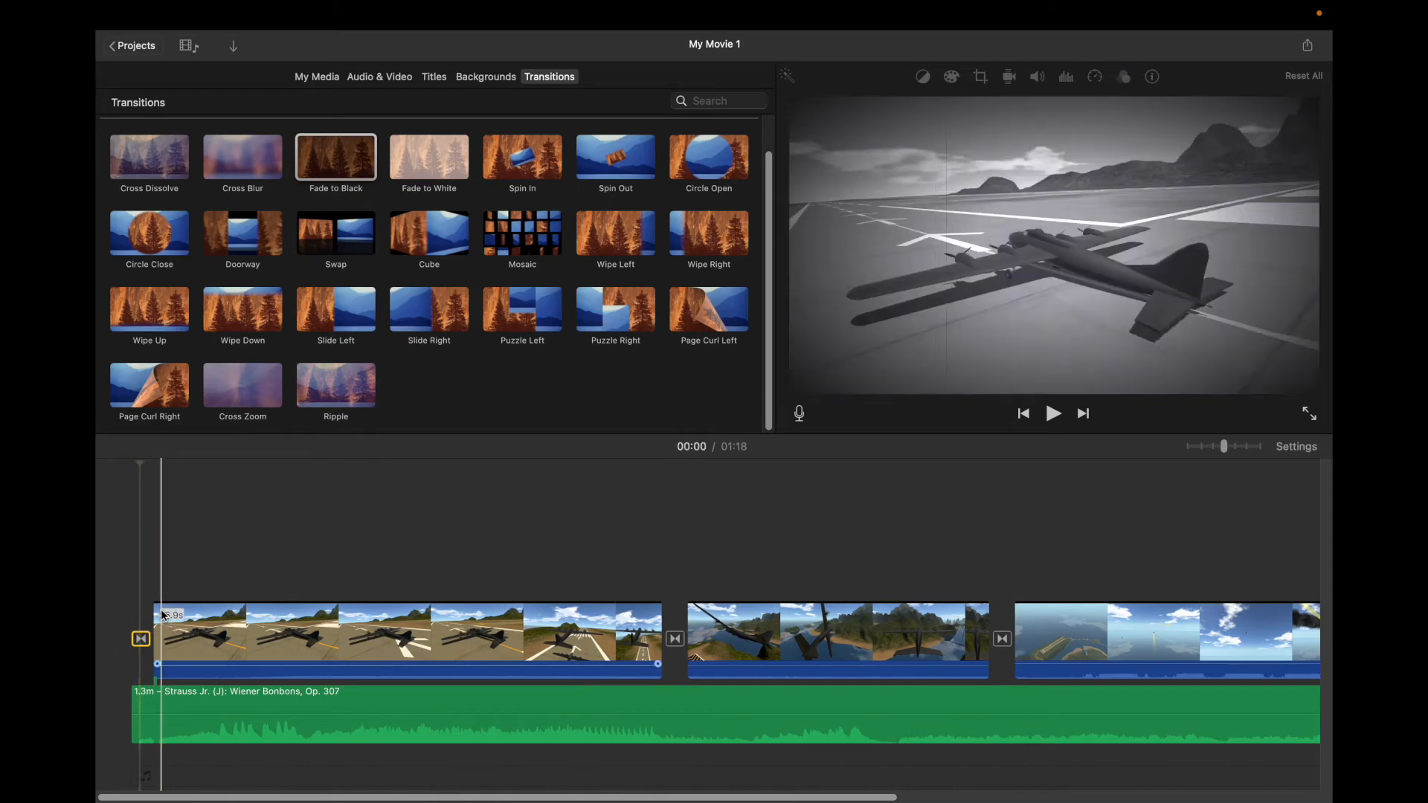
click(178, 706)
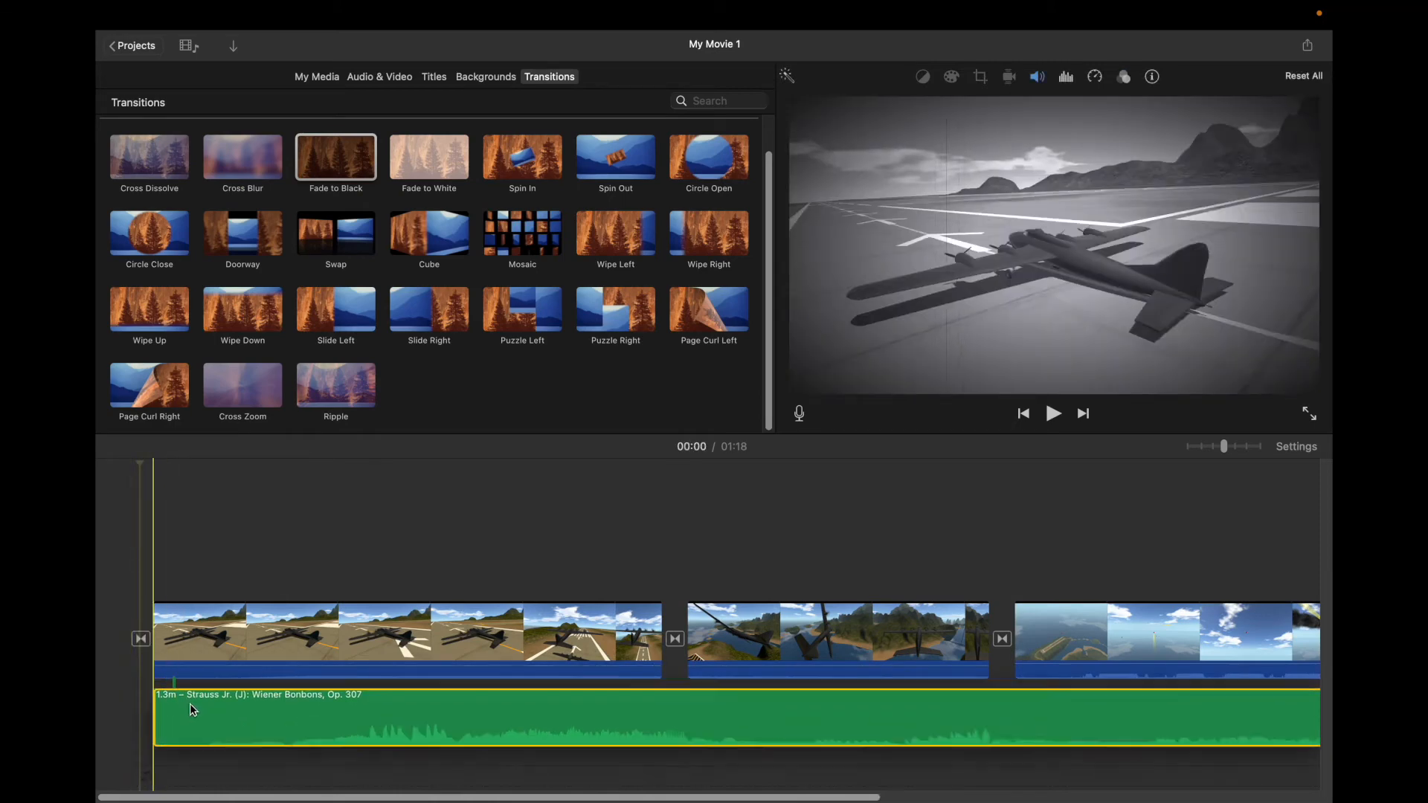
drag(135, 702, 161, 702)
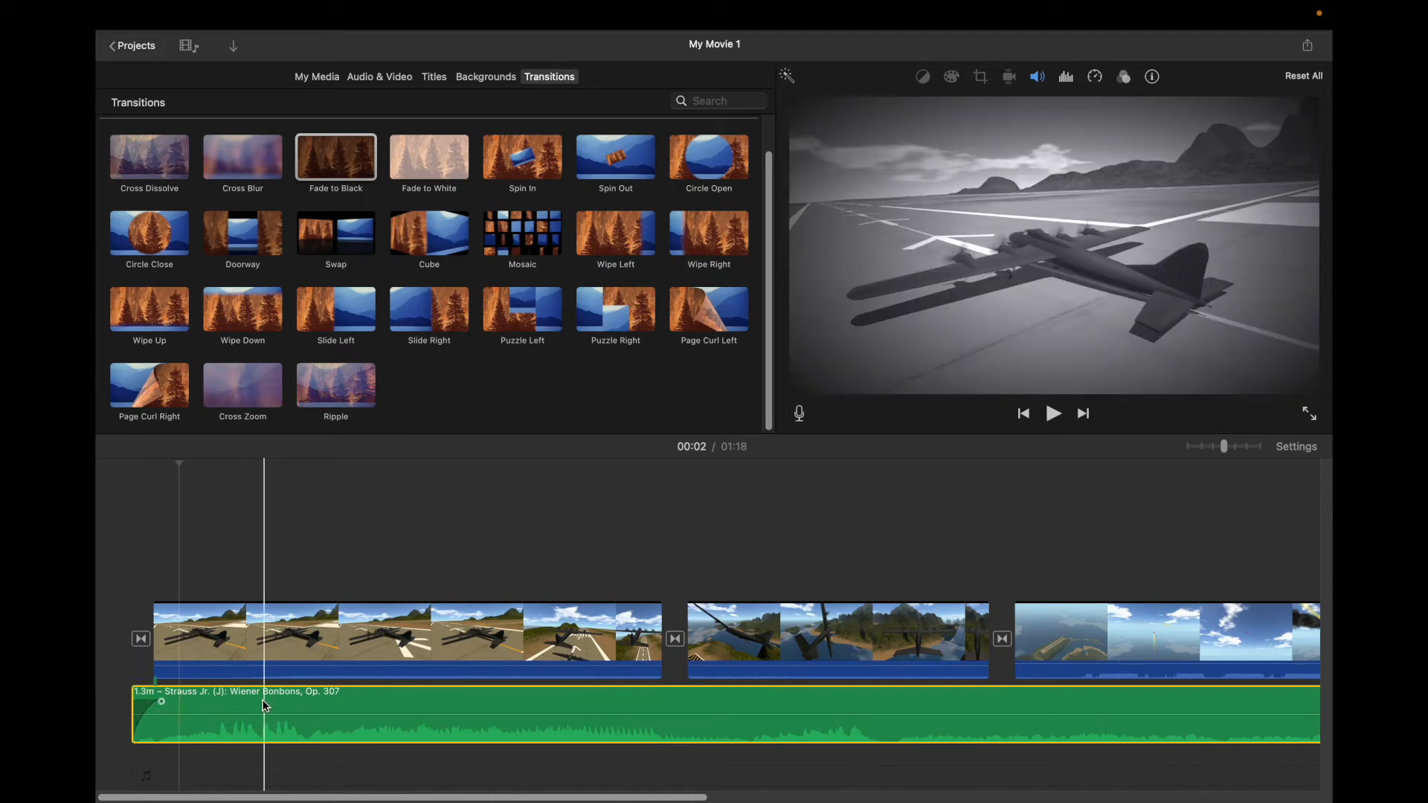
- Play the whole movie full screen from the beginning, ending with the closing title, and return to the editor
click(1023, 413)
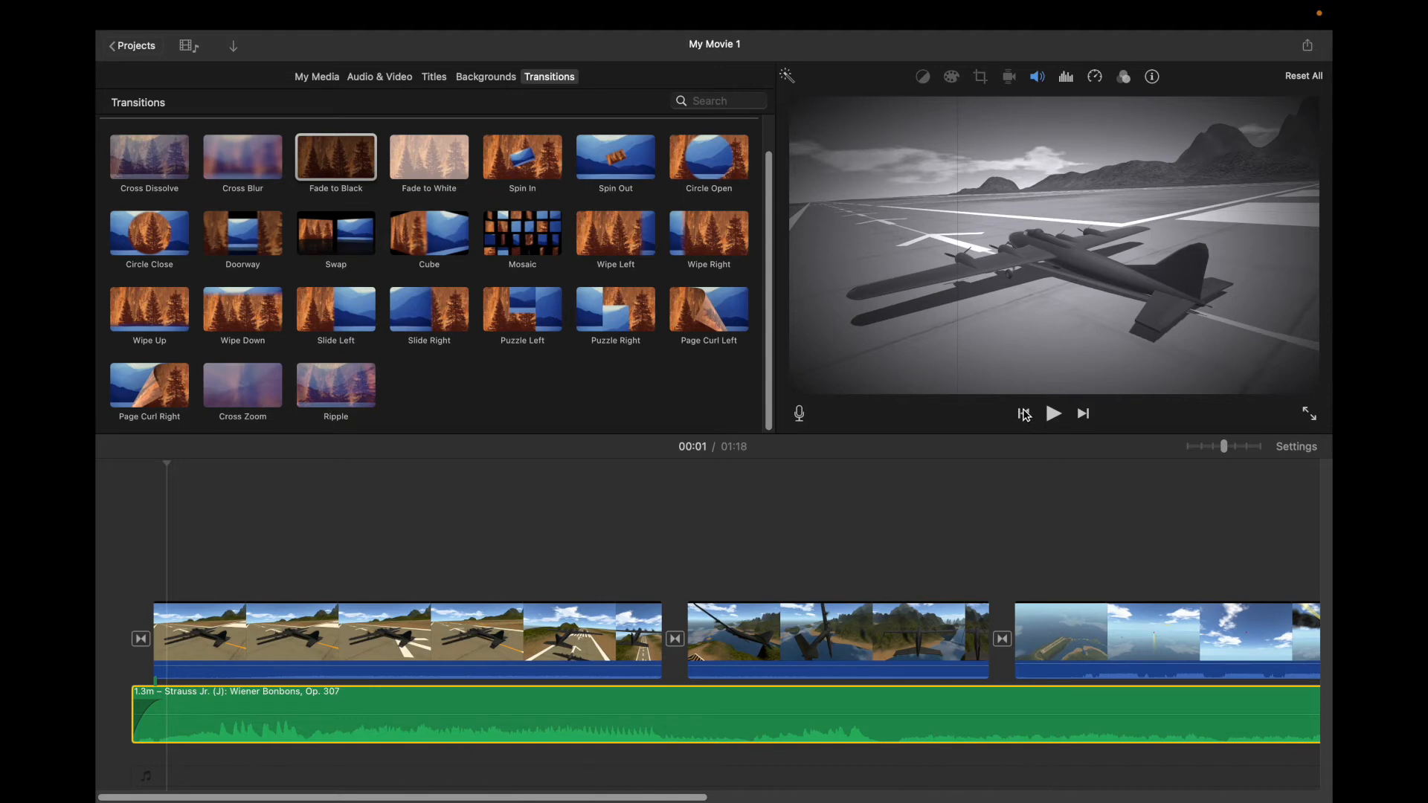
click(1024, 413)
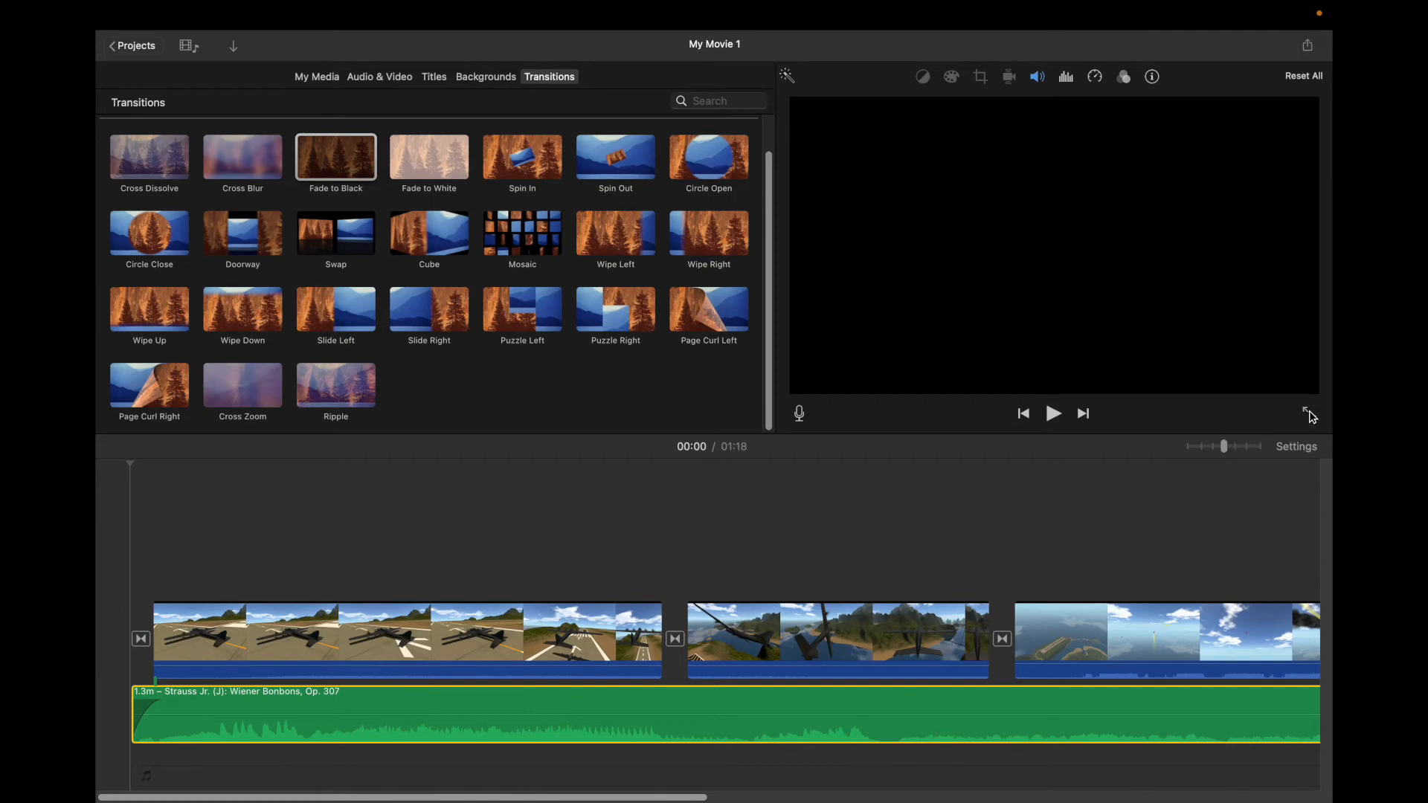
click(1308, 415)
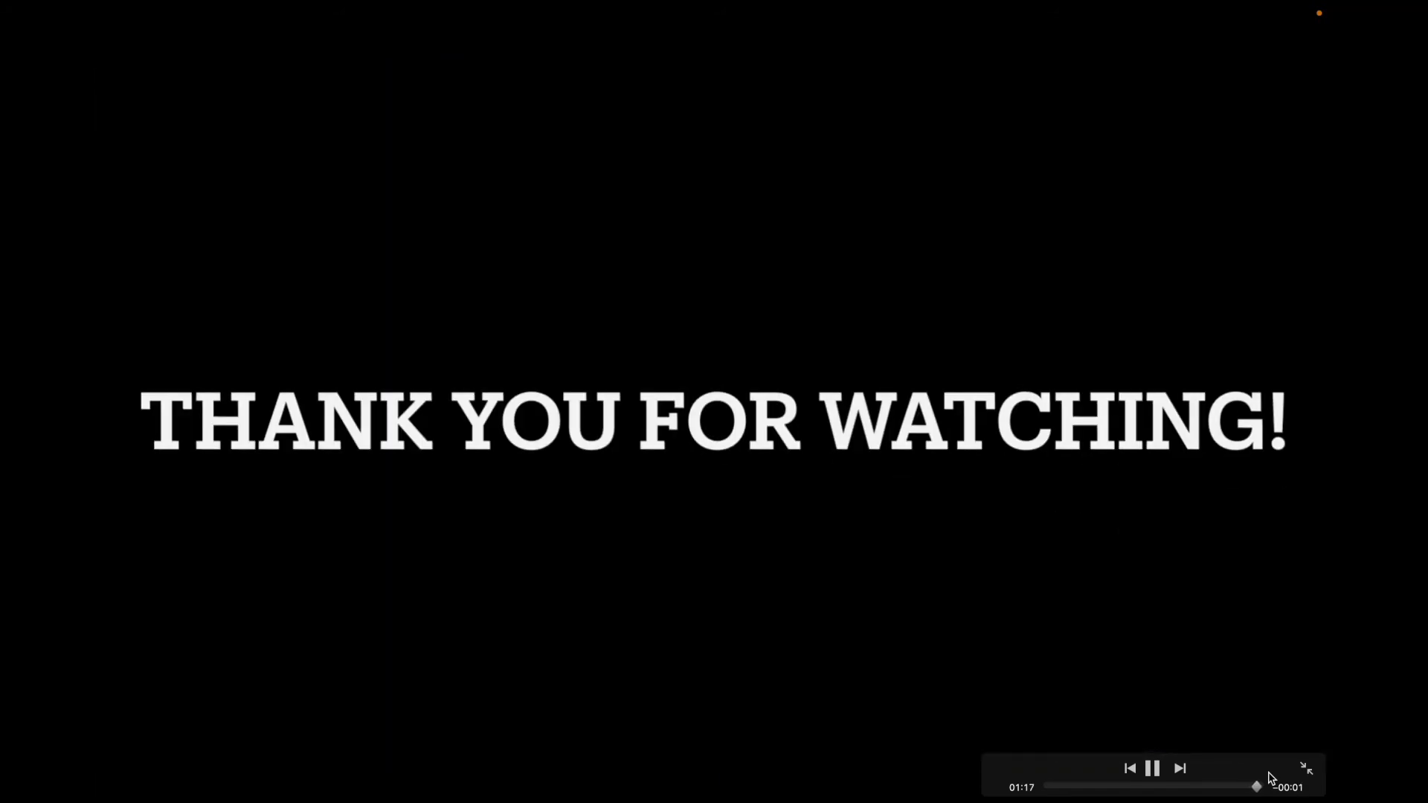
click(1305, 768)
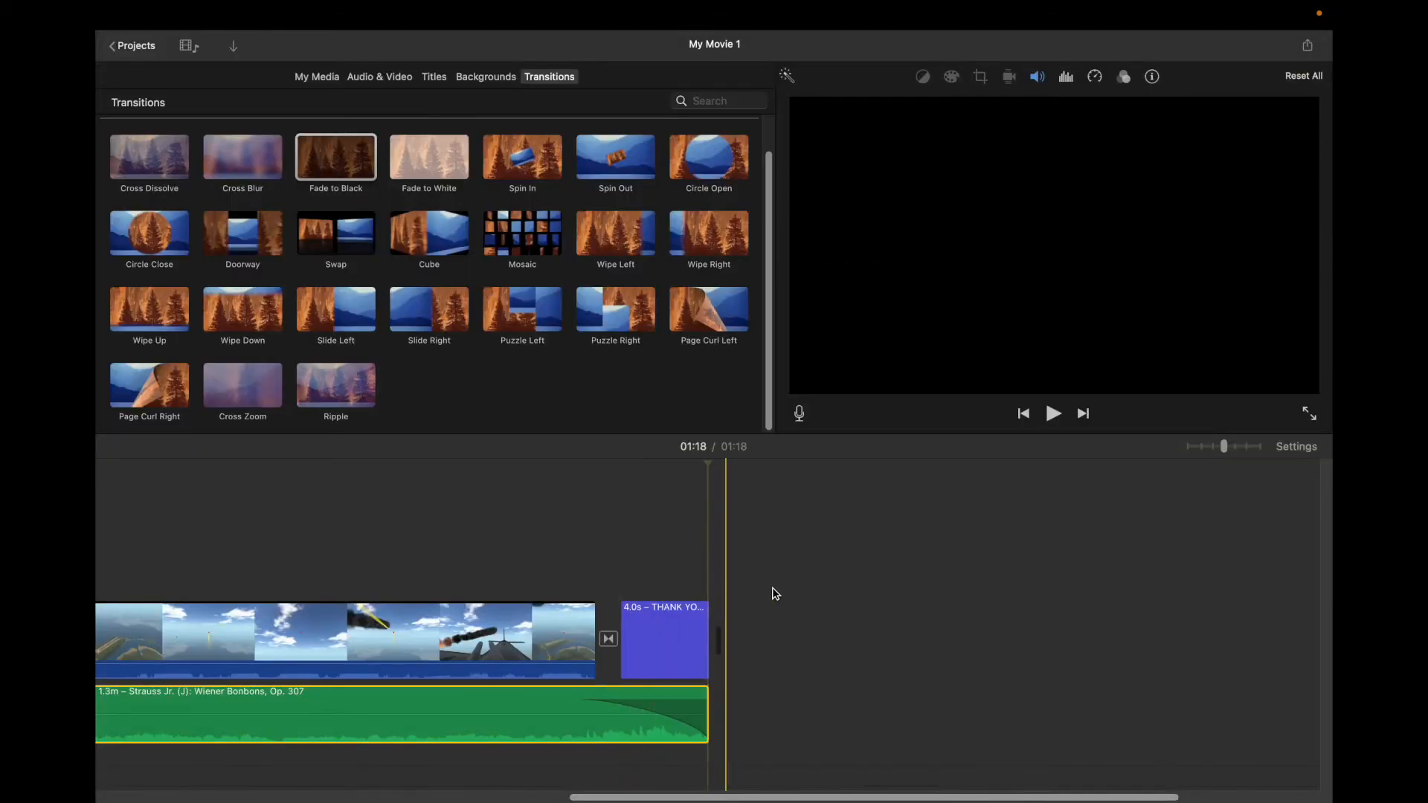
- Split the third video clip at 01:00 and again at 01:02 to isolate the short smoke-trail moment
scroll(776, 594, left, 15)
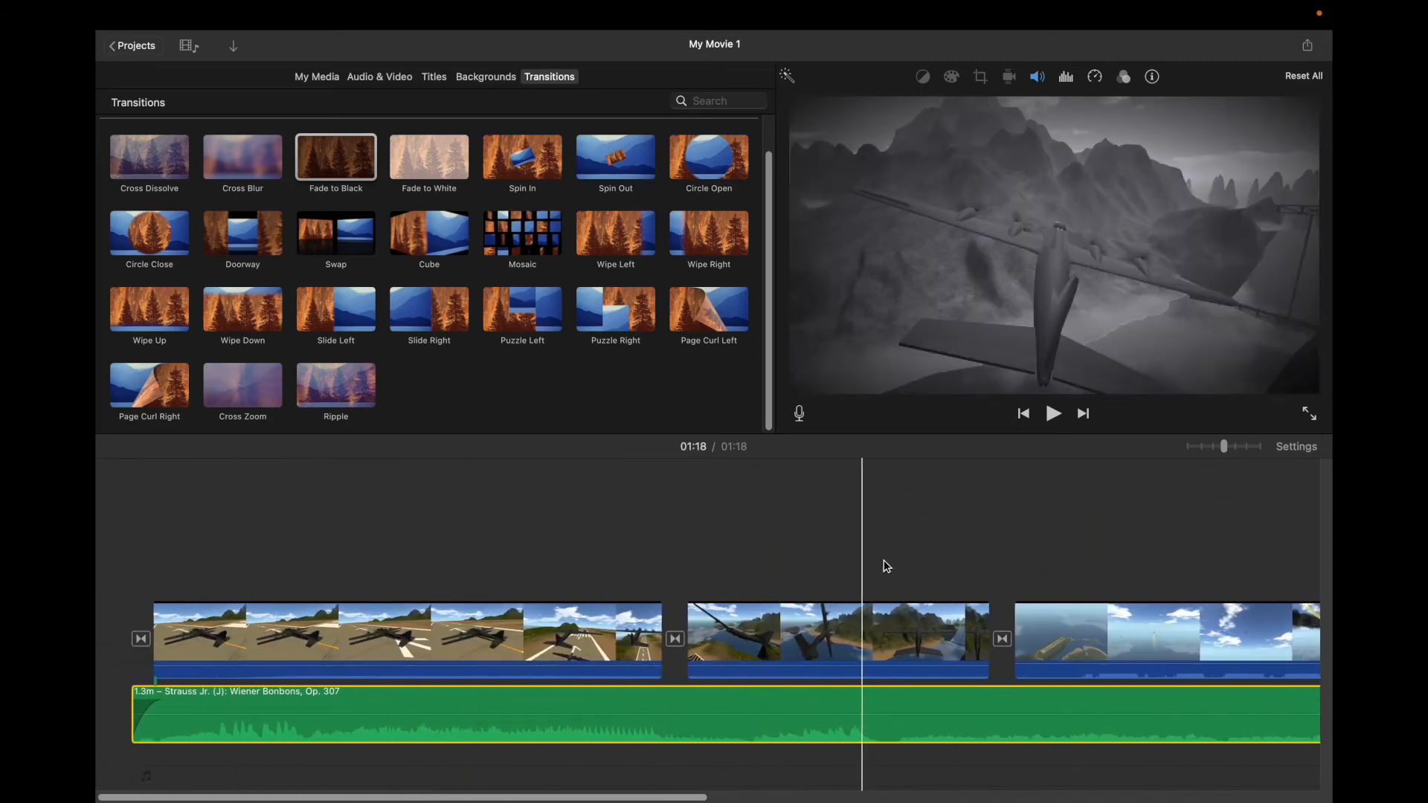
scroll(1066, 534, right, 10)
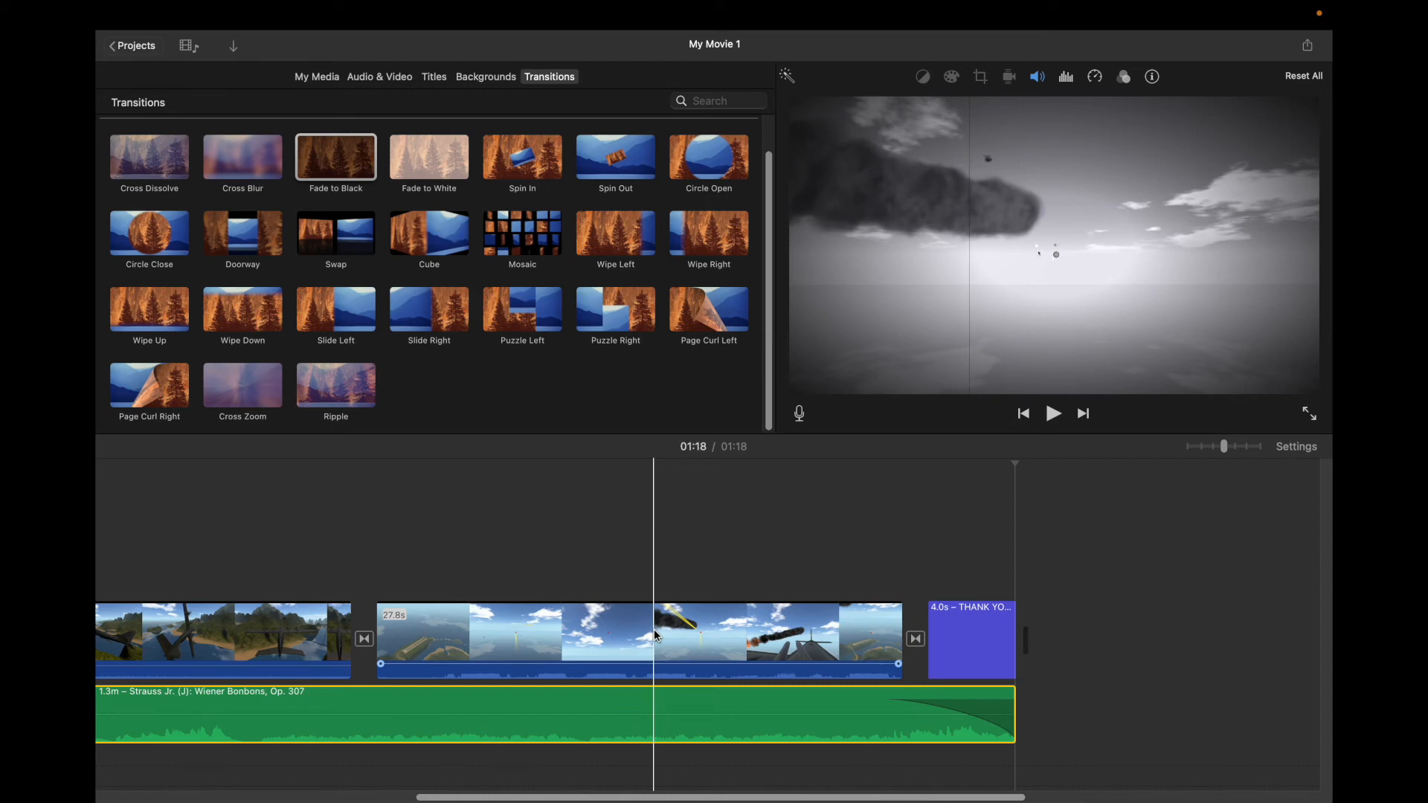
right_click(654, 636)
click(684, 600)
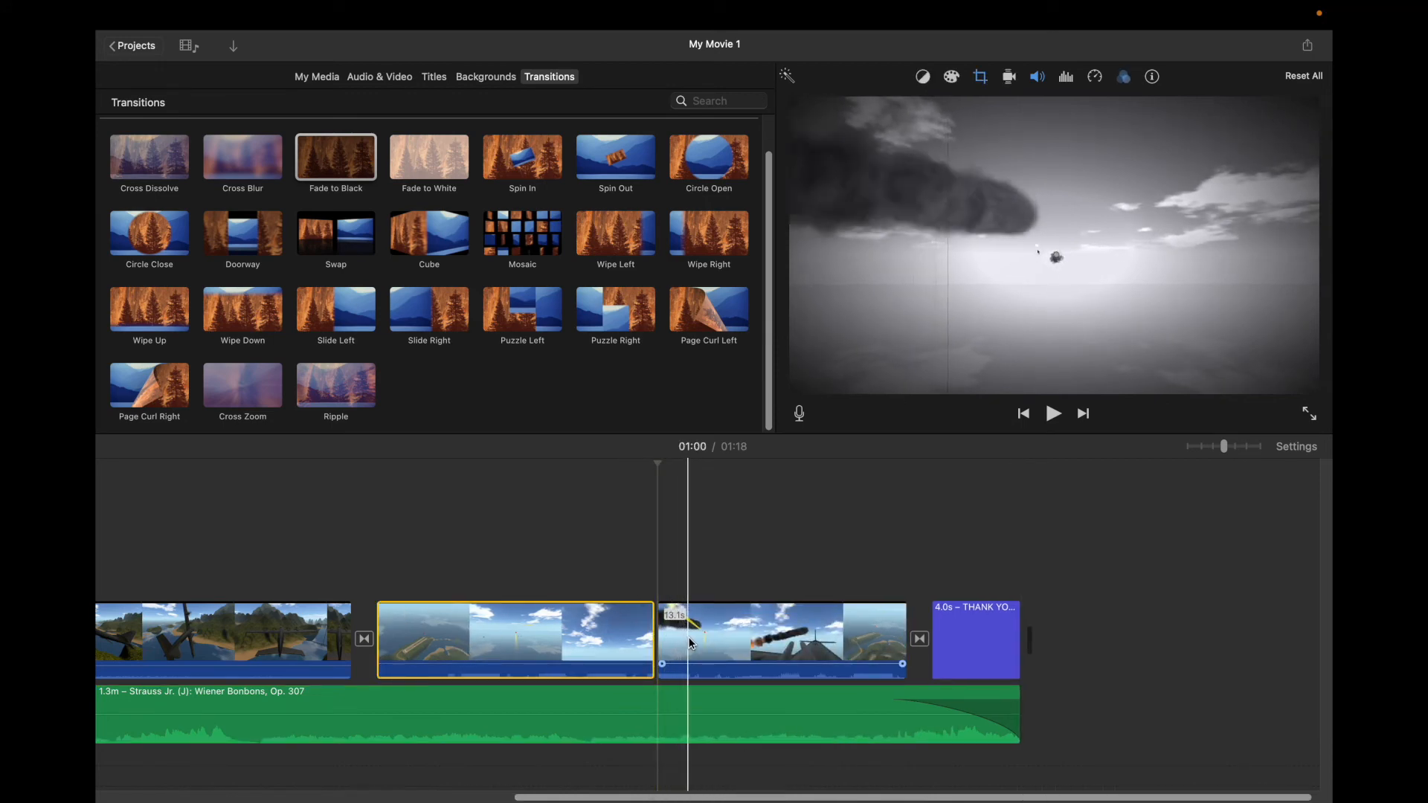
right_click(704, 649)
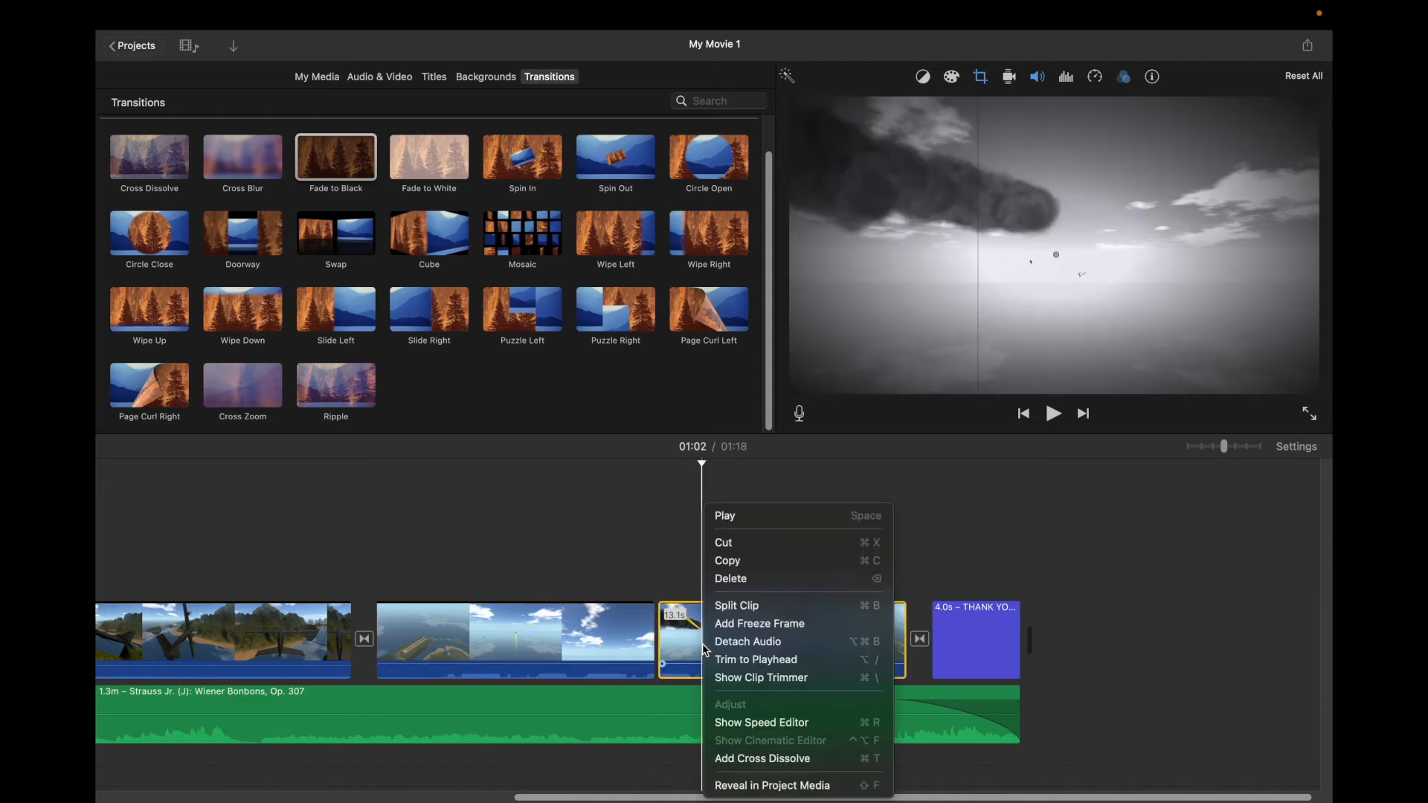
click(727, 604)
- Copy the isolated 2.4 s segment and paste the duplicate directly after it at 01:02
click(683, 645)
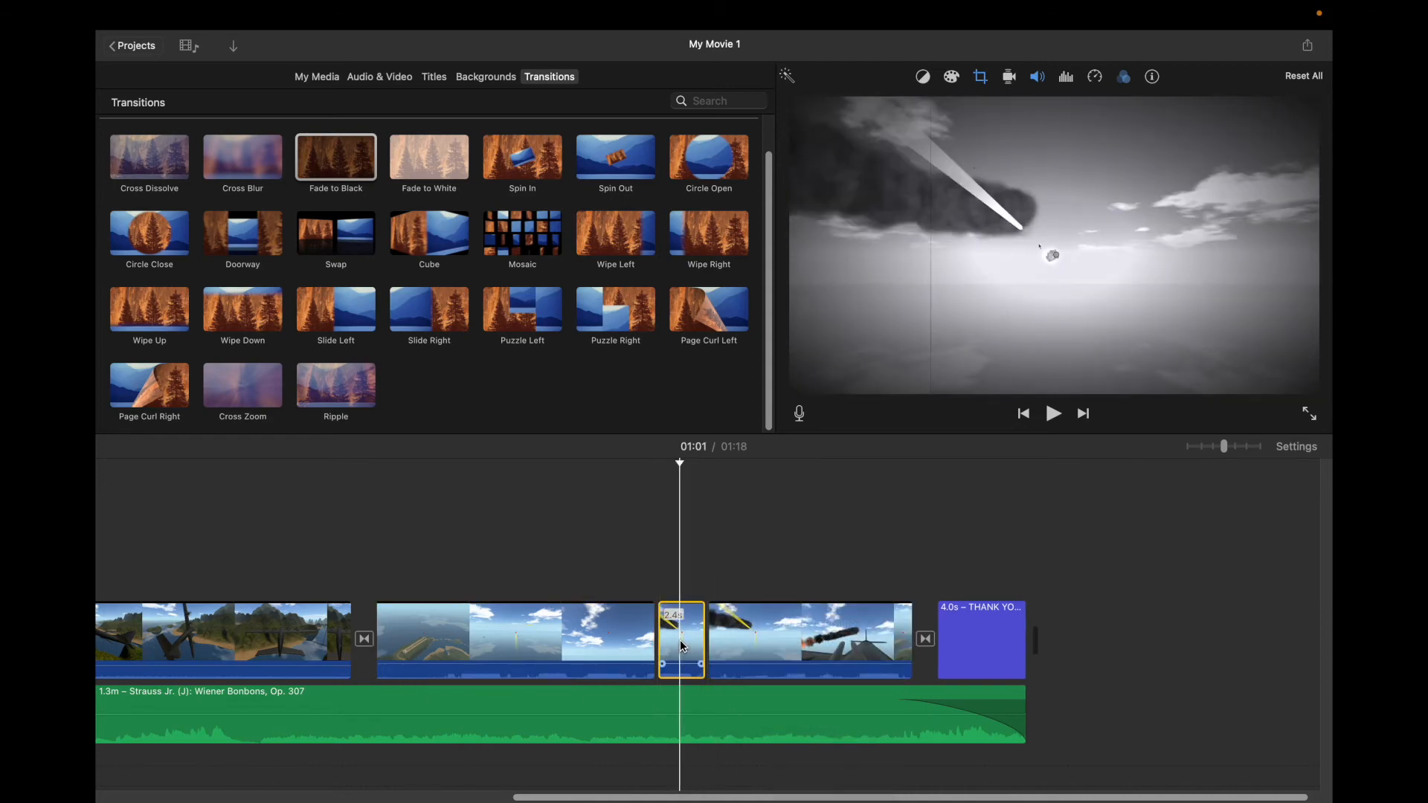
click(711, 593)
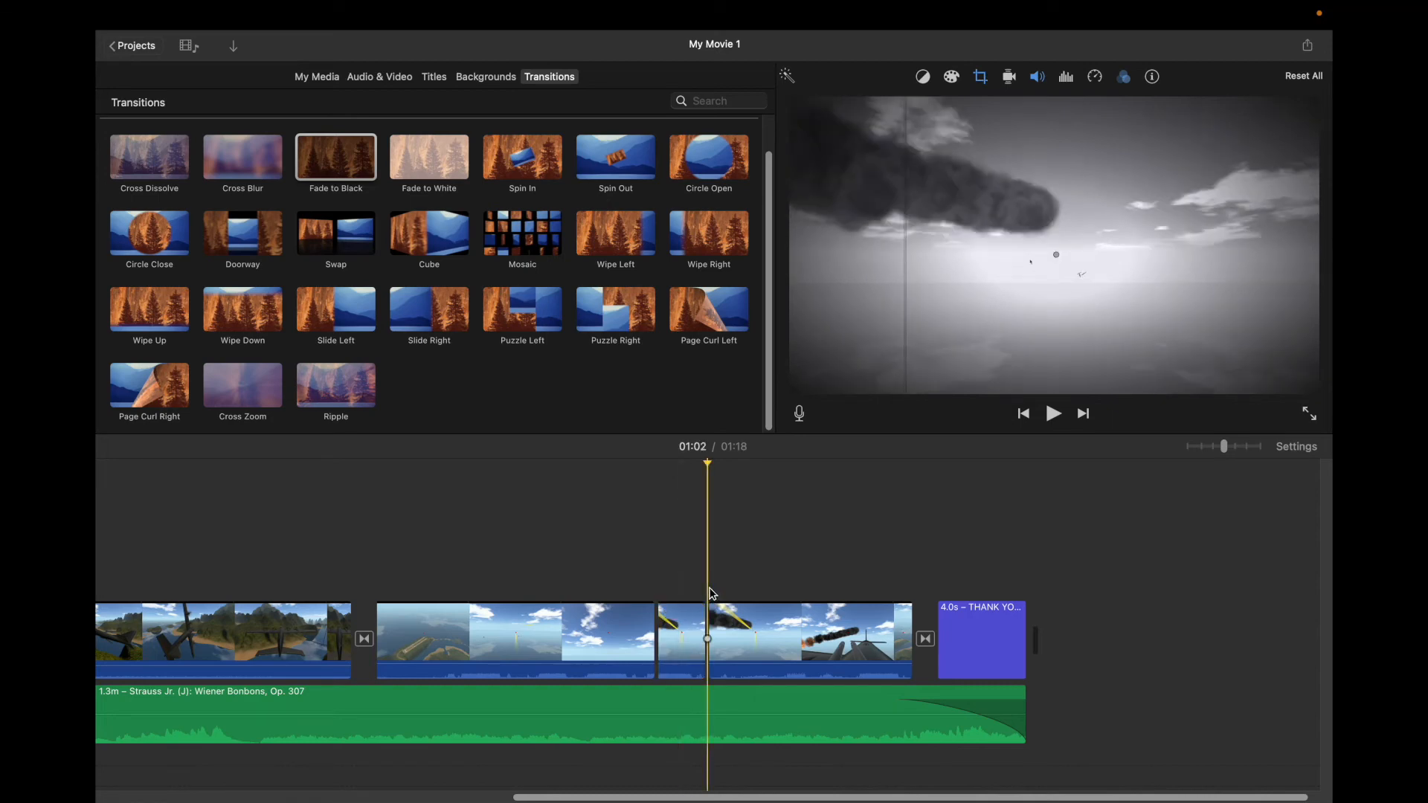
key(super+v)
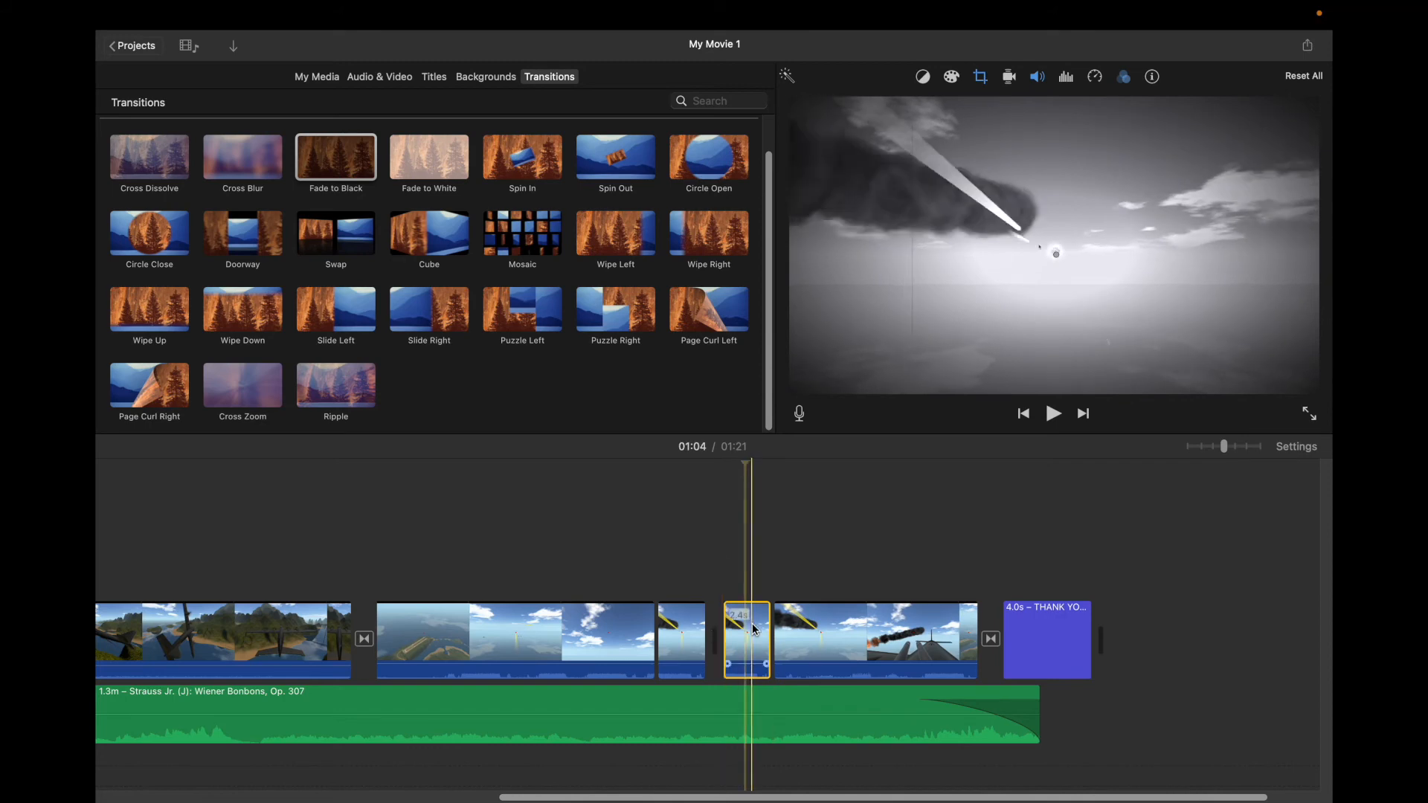
- Set the duplicated segment's speed to a custom 50 % and place the playhead within it at 01:05
click(1094, 79)
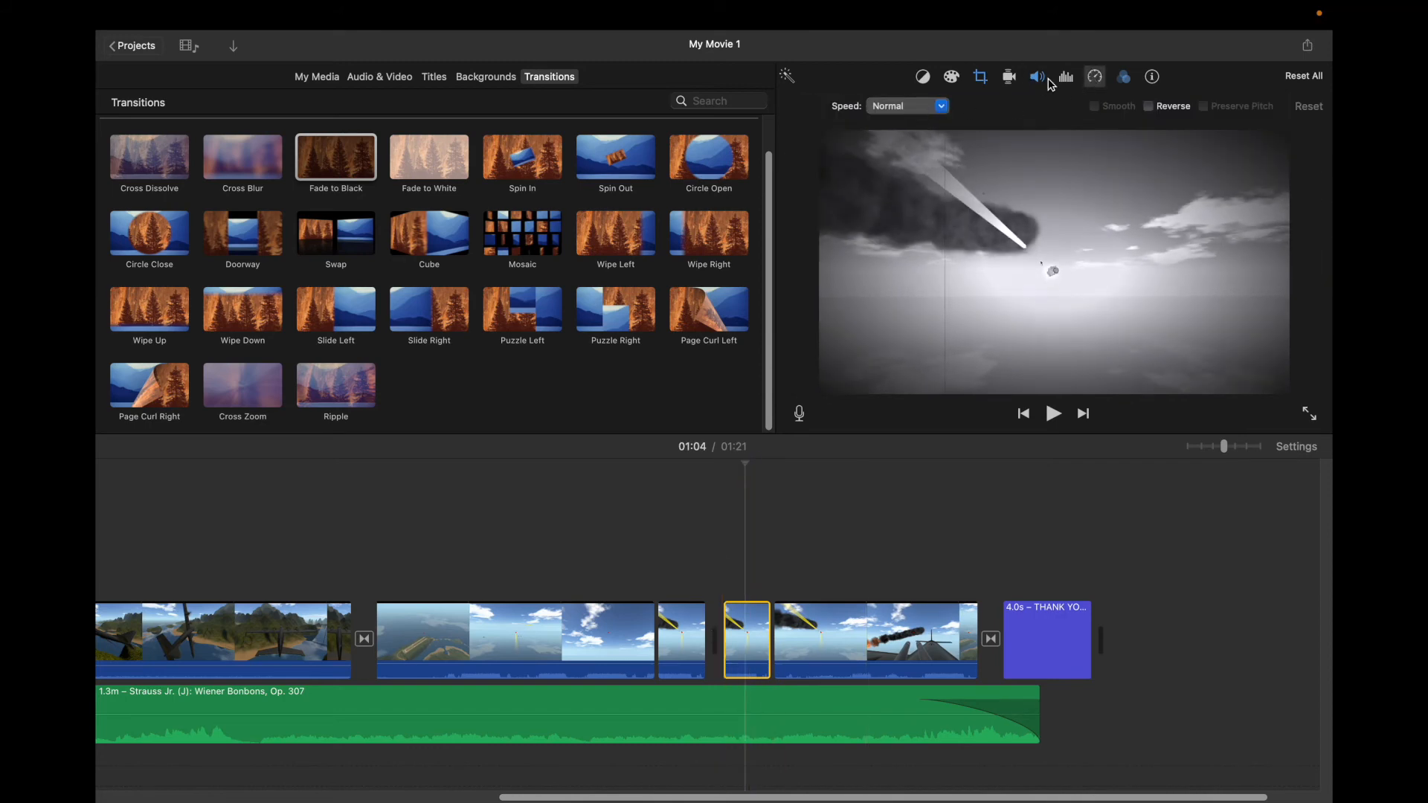
click(905, 106)
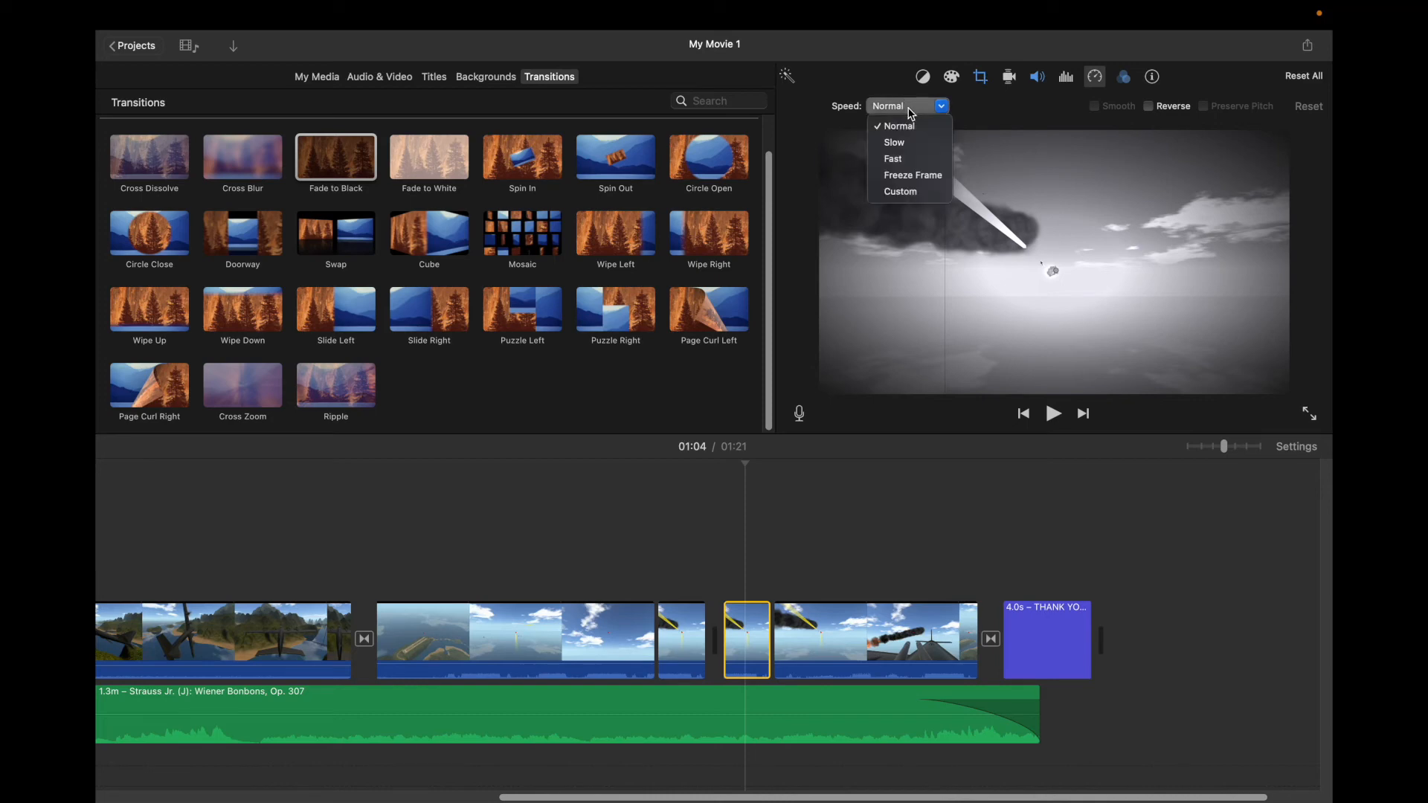
click(913, 191)
double_click(975, 107)
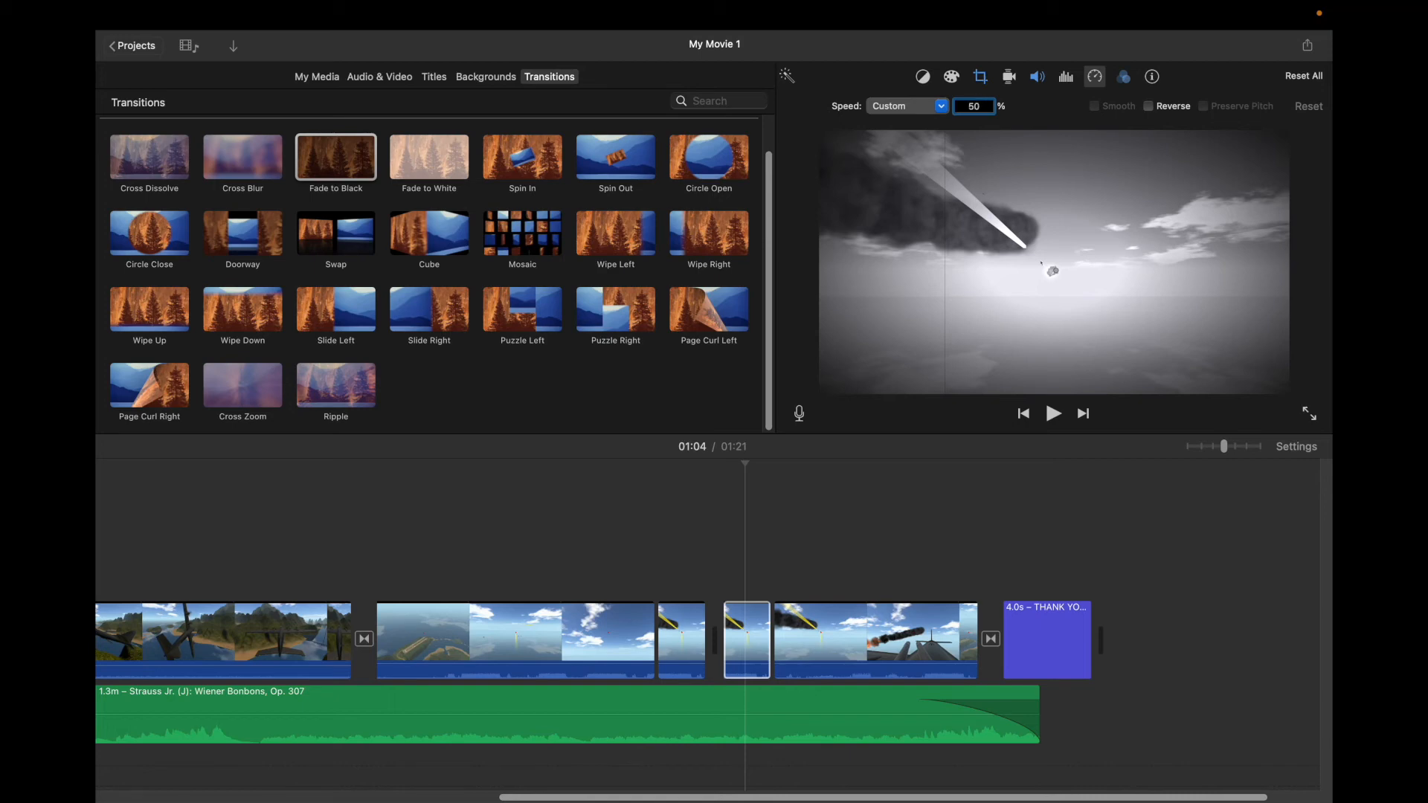
text(50)
key(Return)
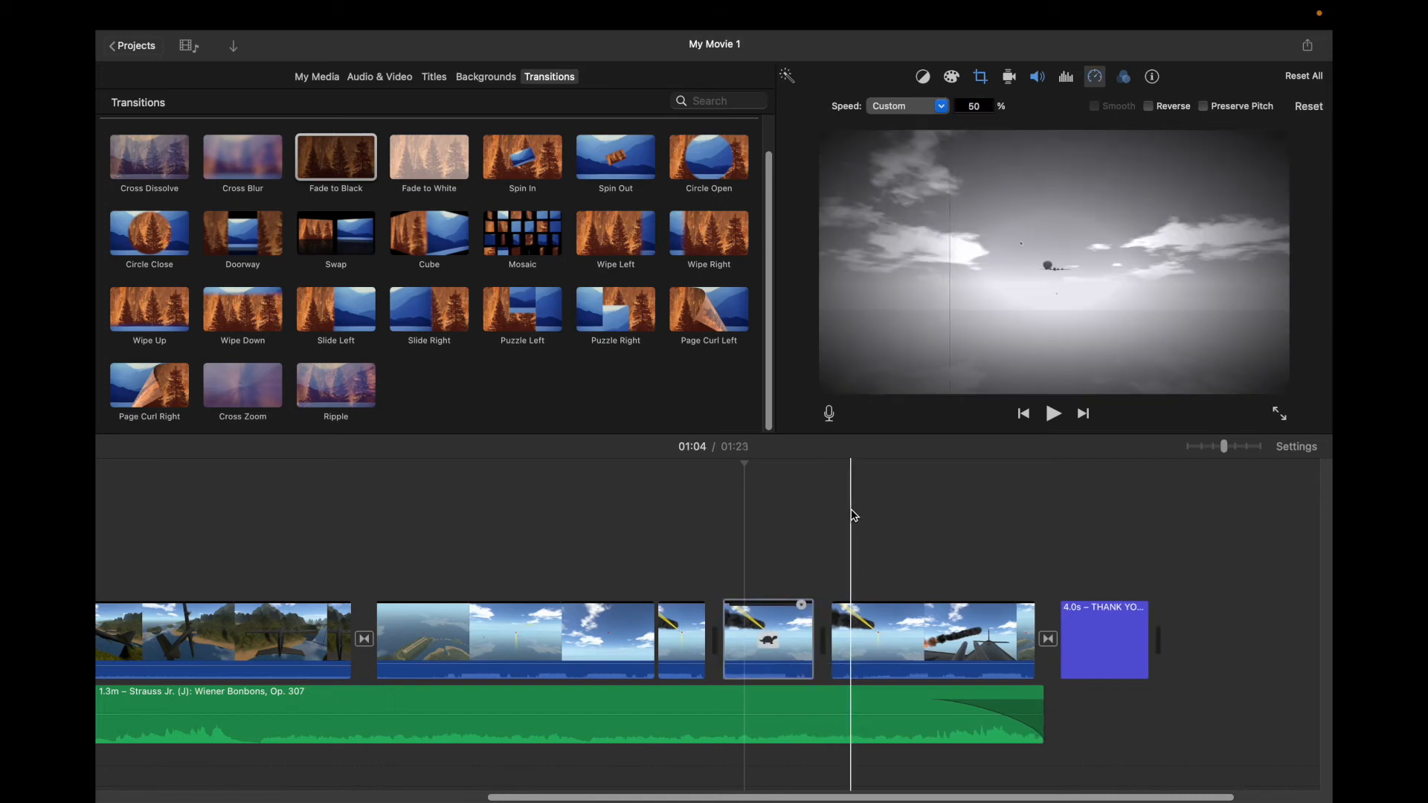
click(767, 521)
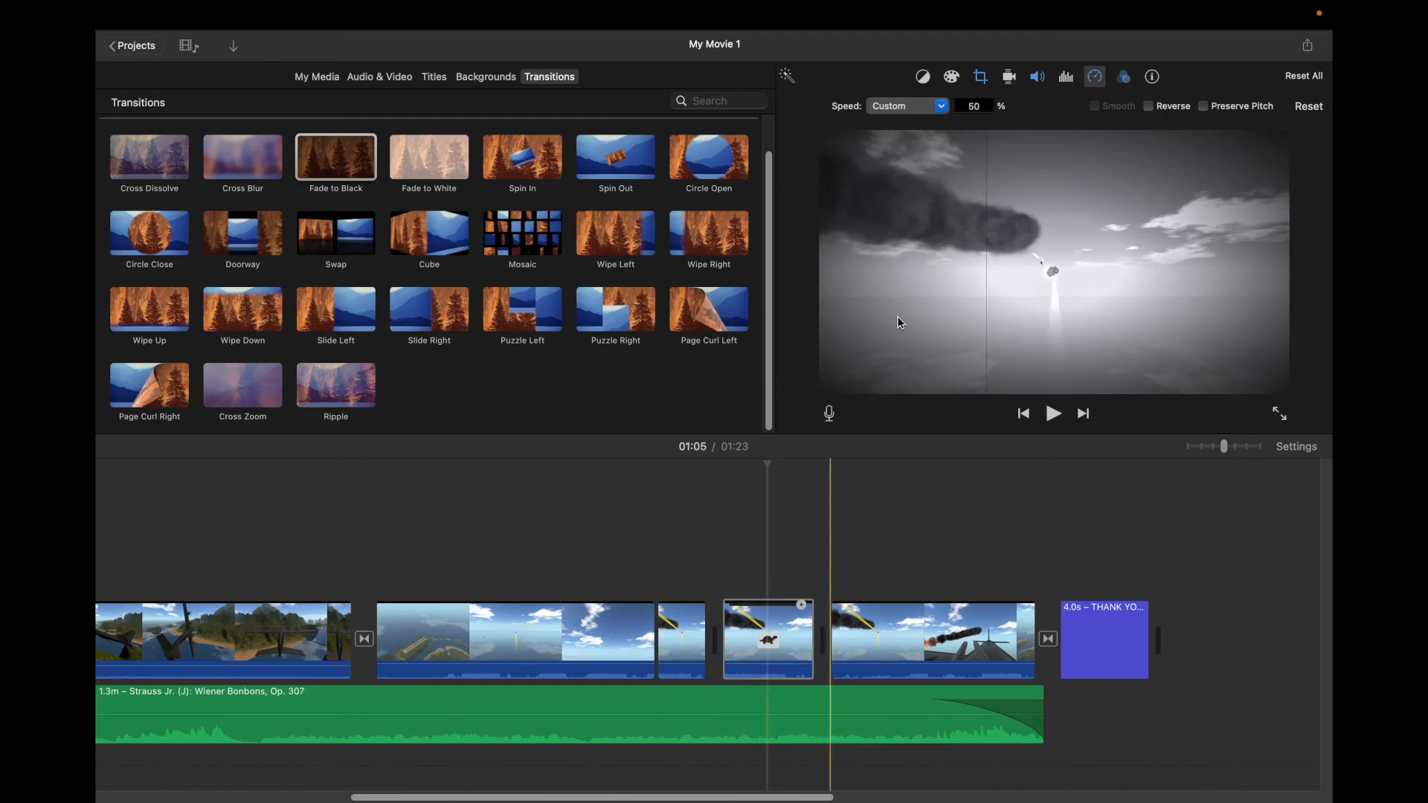
- Crop the slow-motion segment to fill the frame with a small area around the distant plane
click(981, 77)
drag(851, 379, 1044, 290)
drag(1203, 176, 1093, 244)
click(1053, 413)
click(1053, 413)
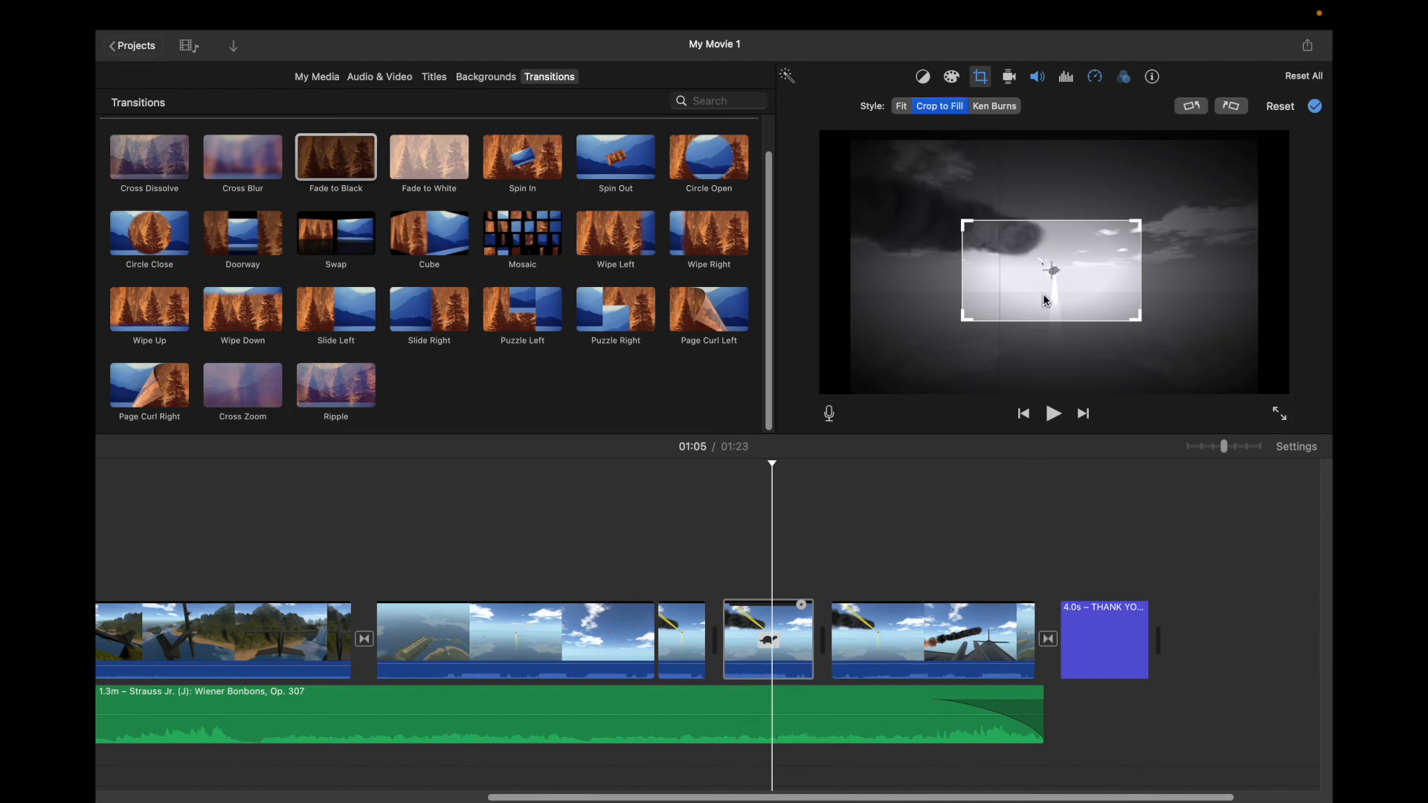
- Play the cropped slow-motion replay and pause within the following clip
click(628, 568)
click(1053, 413)
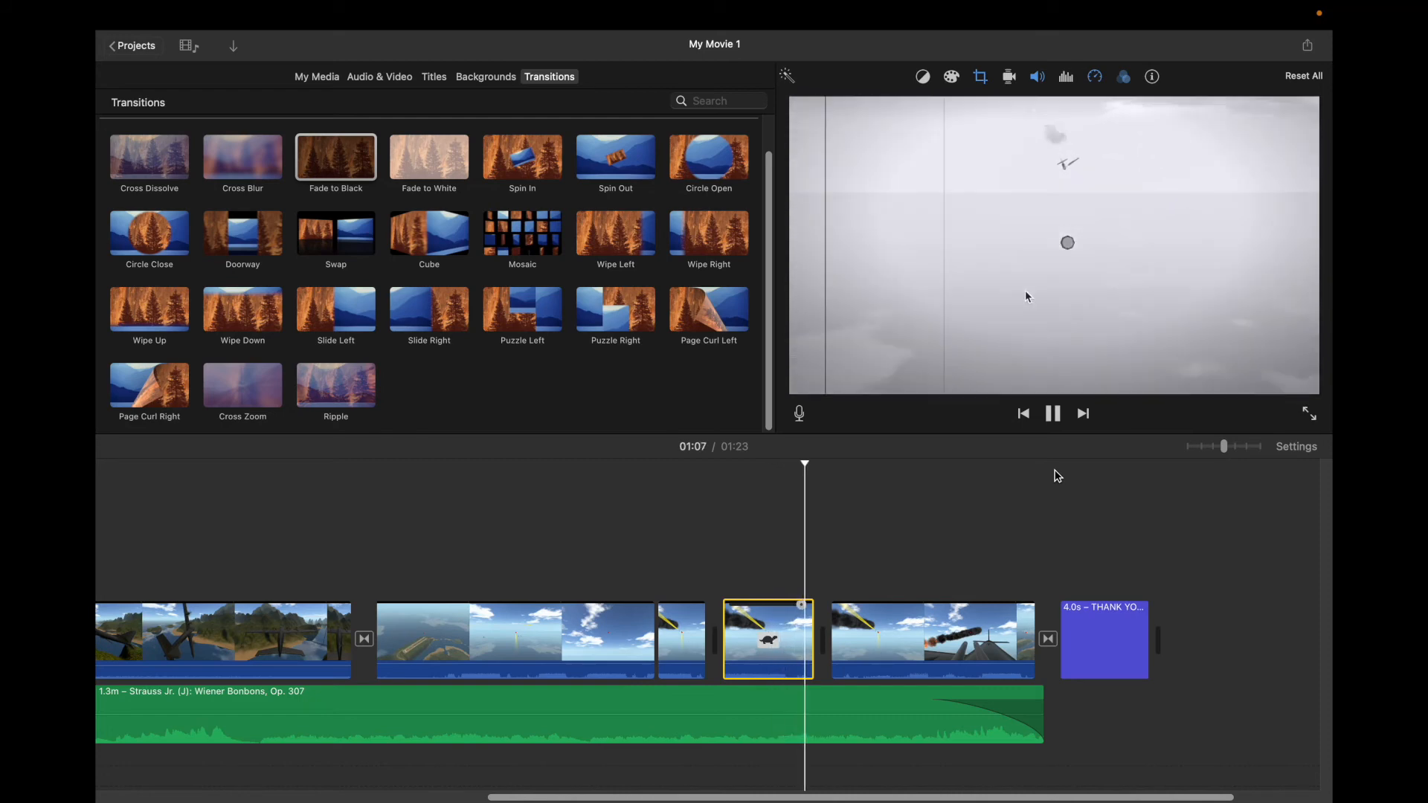
click(1058, 417)
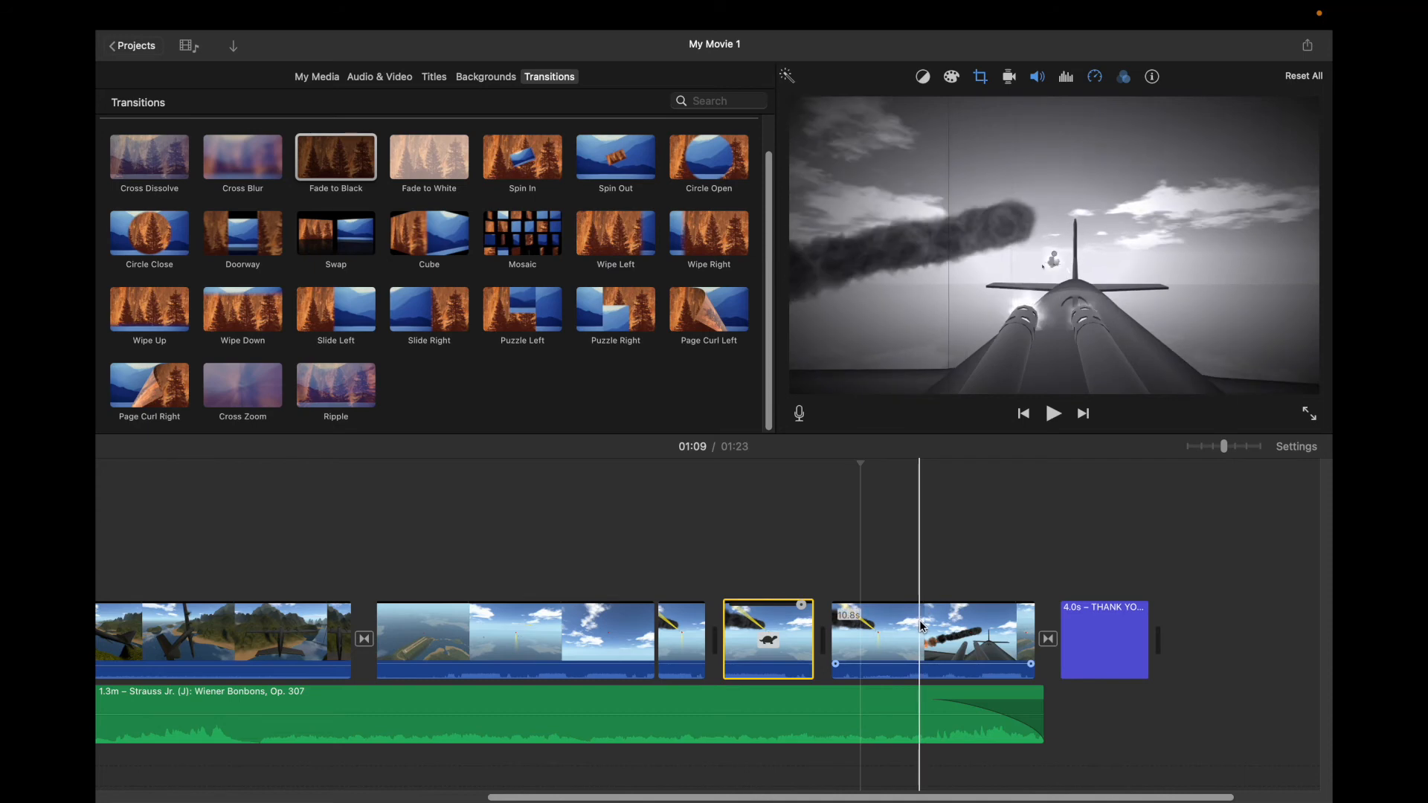
- Set the speed of the last video clip before the closing title to Custom at 100 %
click(920, 627)
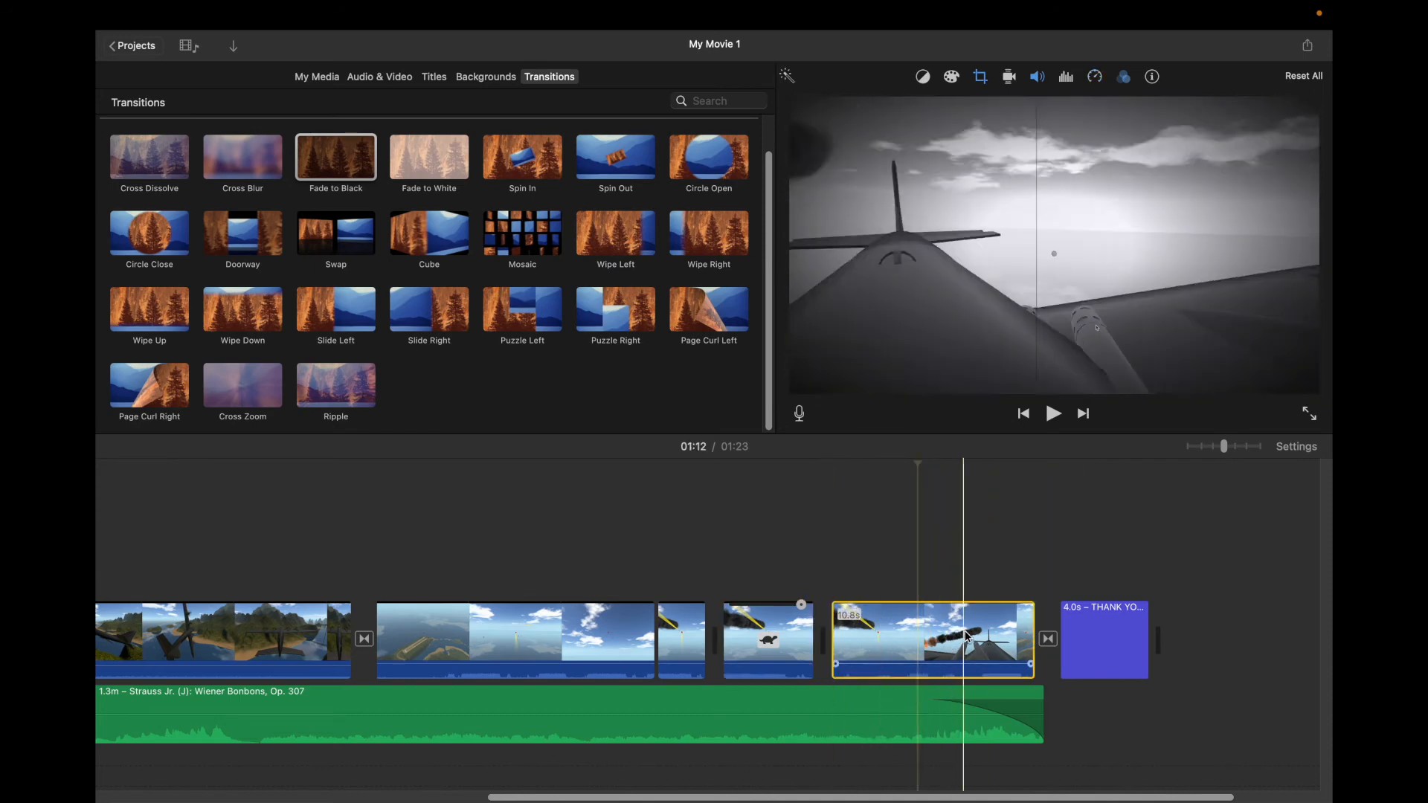
click(1095, 77)
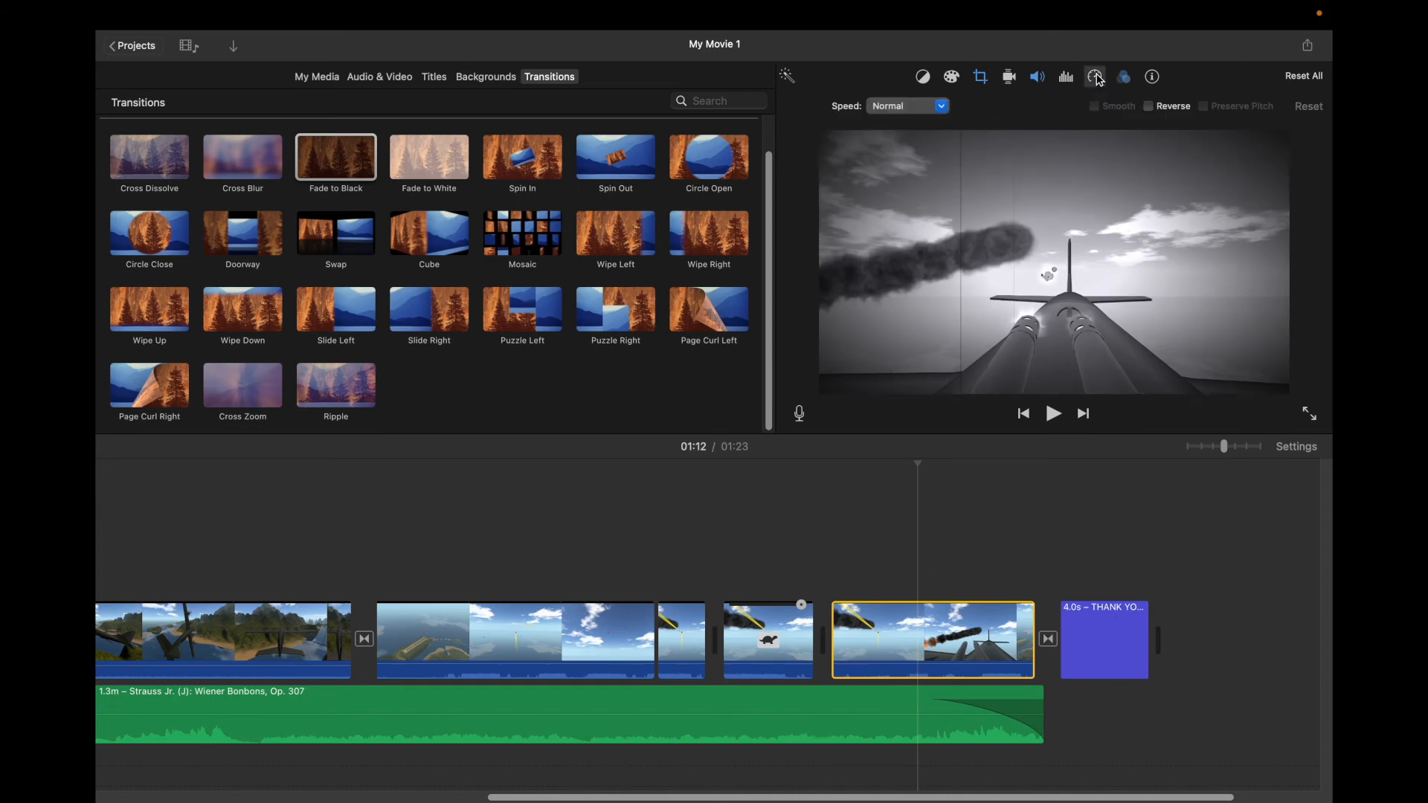
click(905, 106)
click(933, 191)
double_click(982, 105)
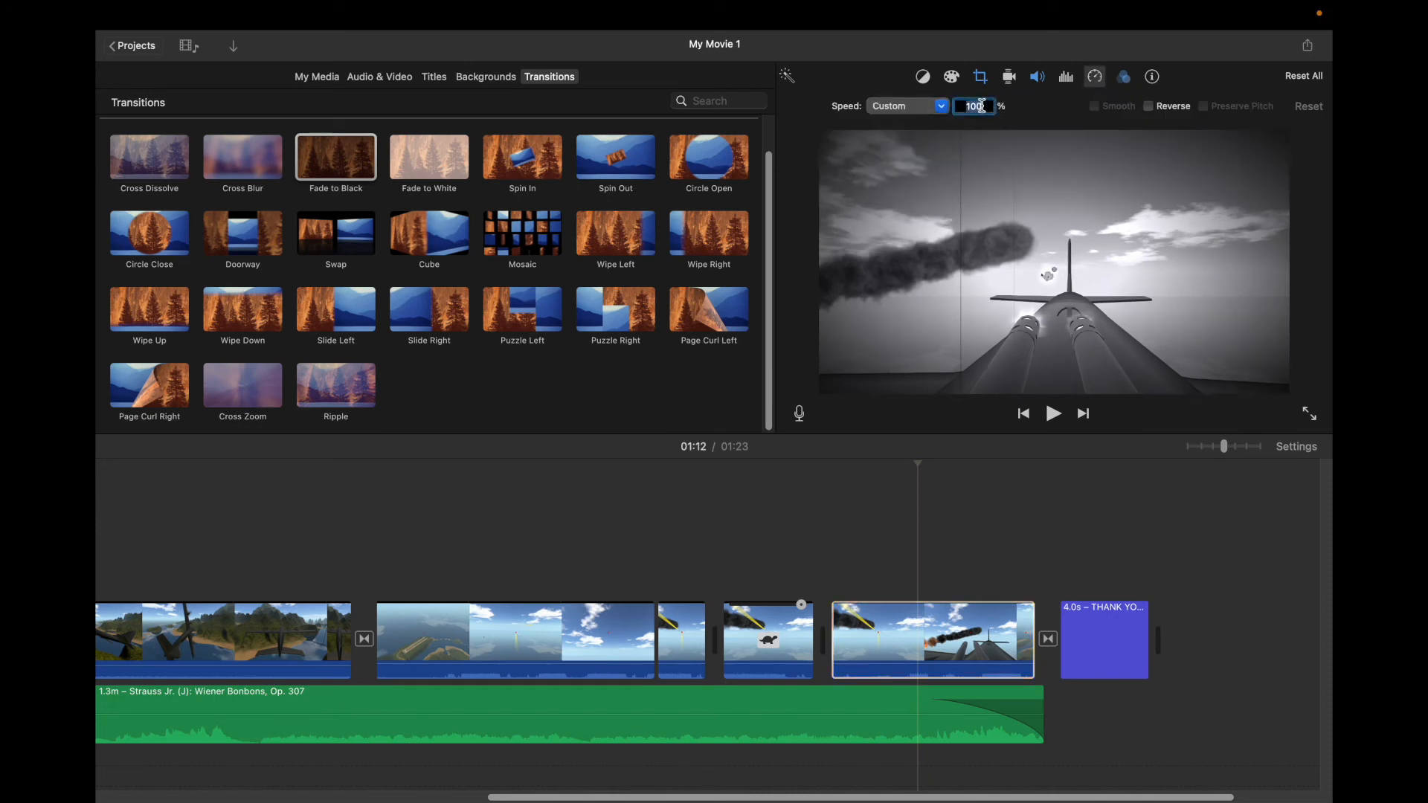
key(Return)
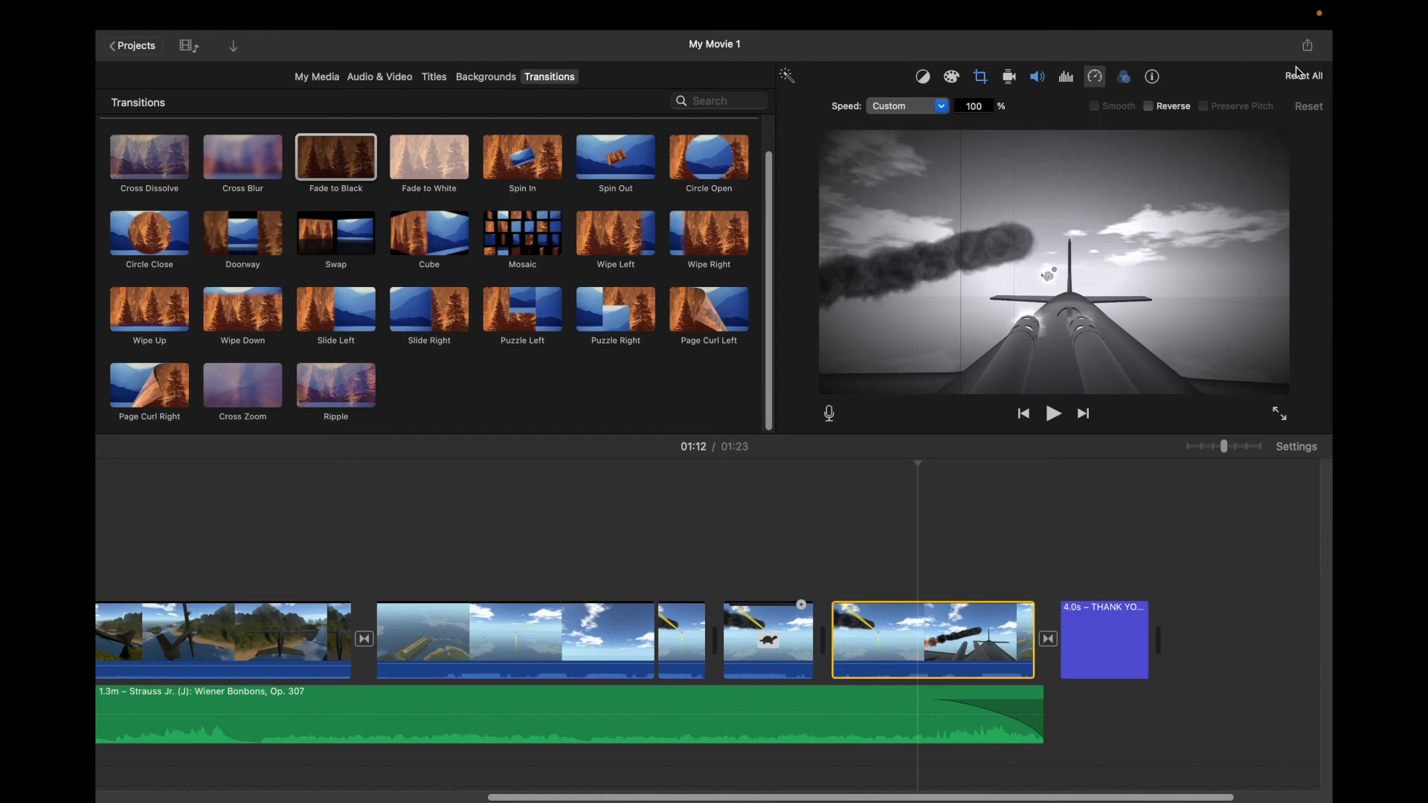
- Export the movie as a video and audio file at 1080p, high quality, saved to the Desktop as WW2 Battle
click(1308, 47)
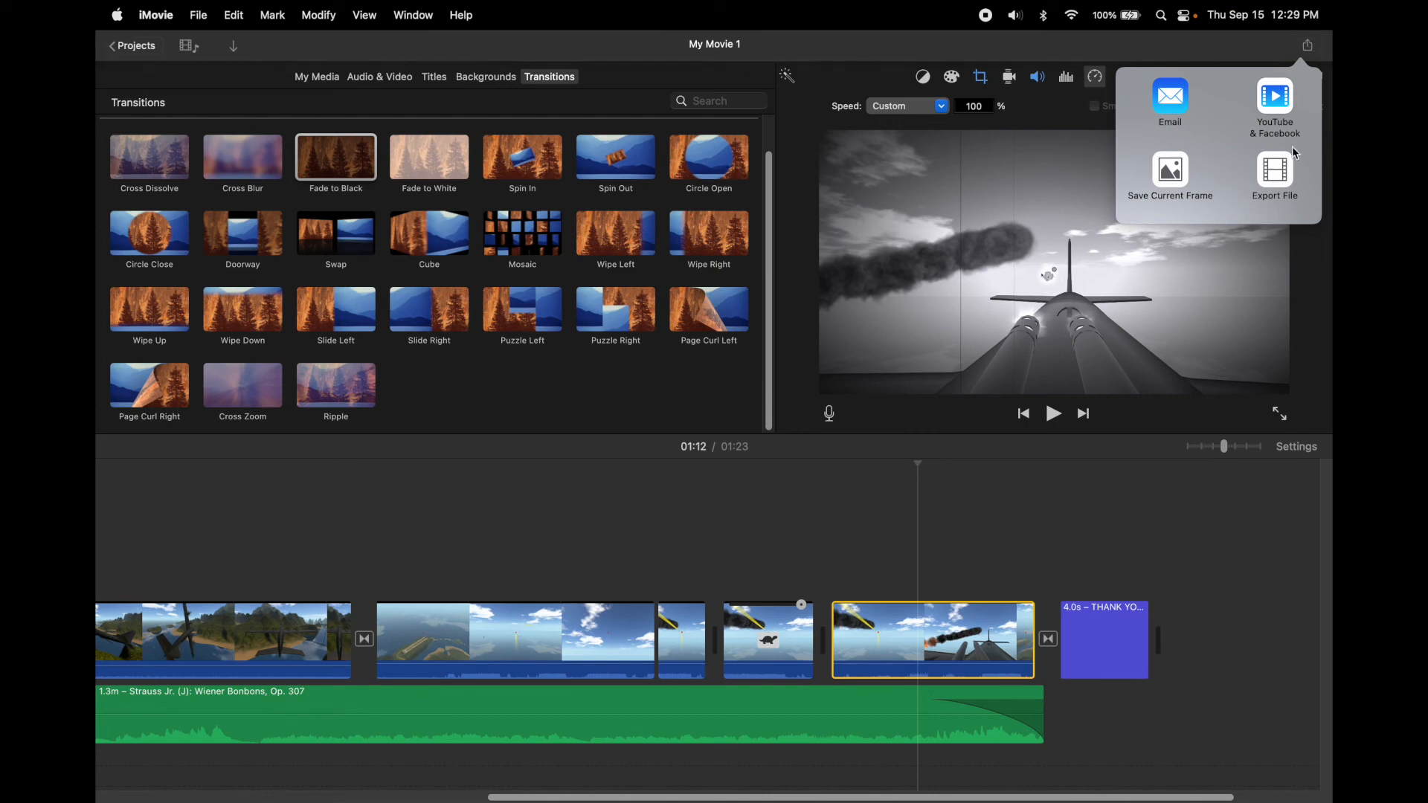
click(1282, 171)
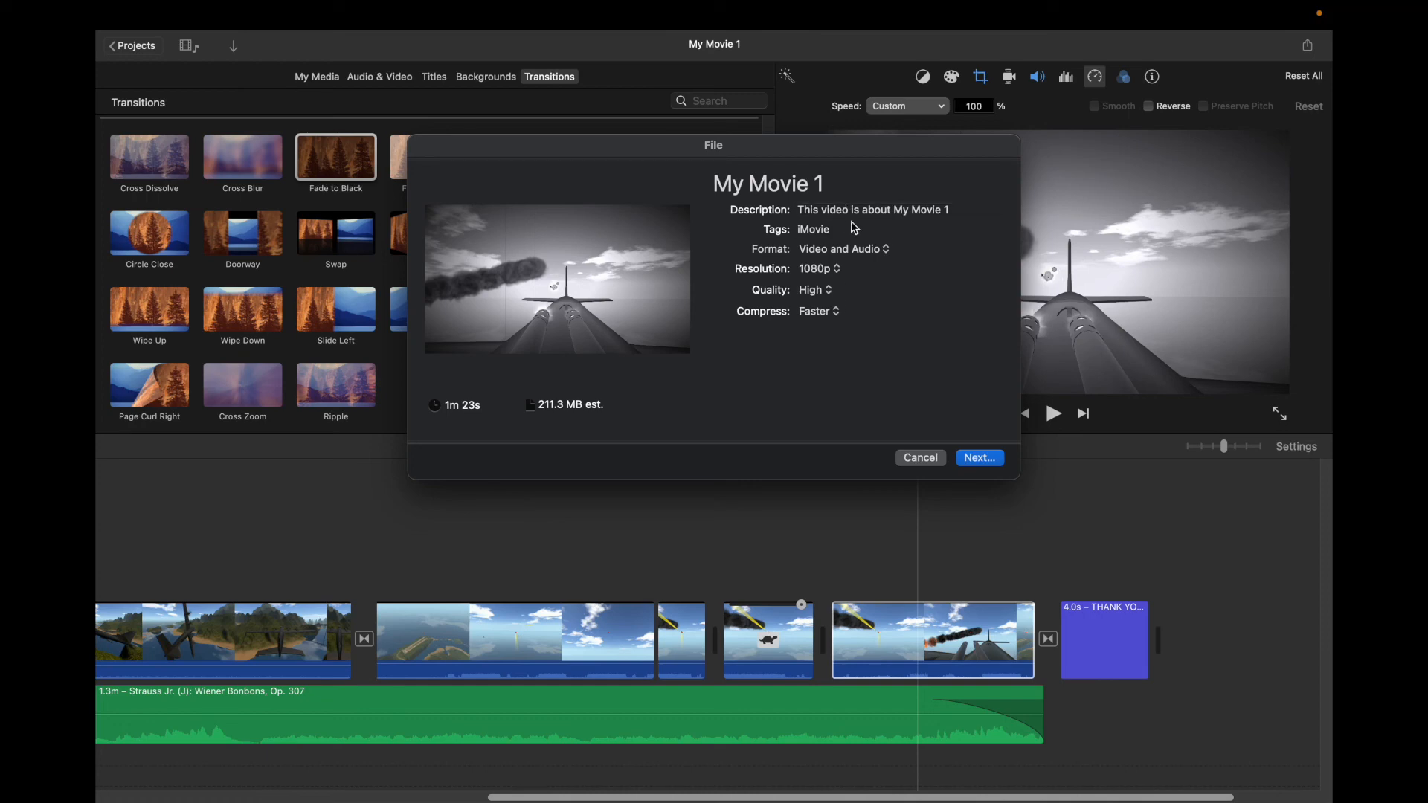
click(998, 459)
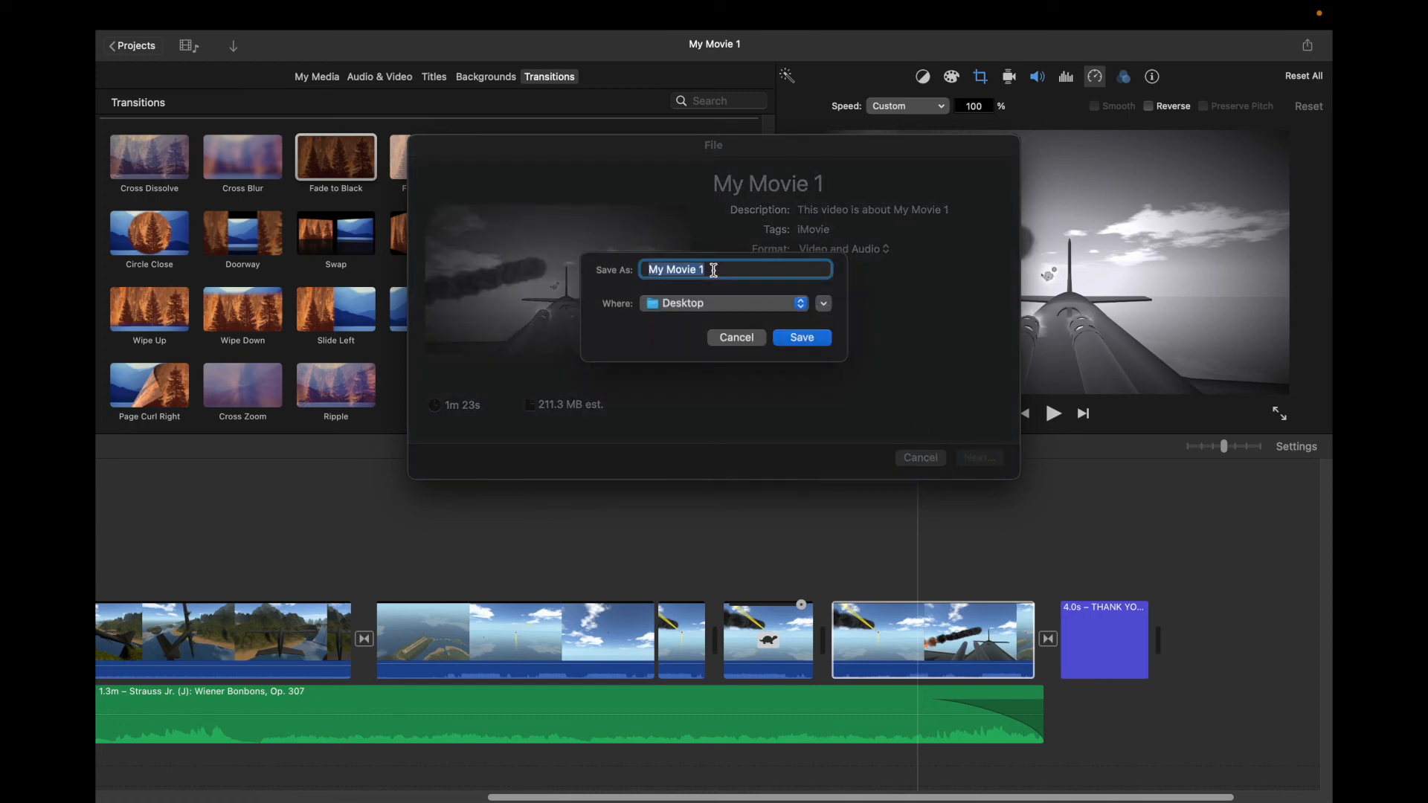
text(WW2 Battle)
click(800, 339)
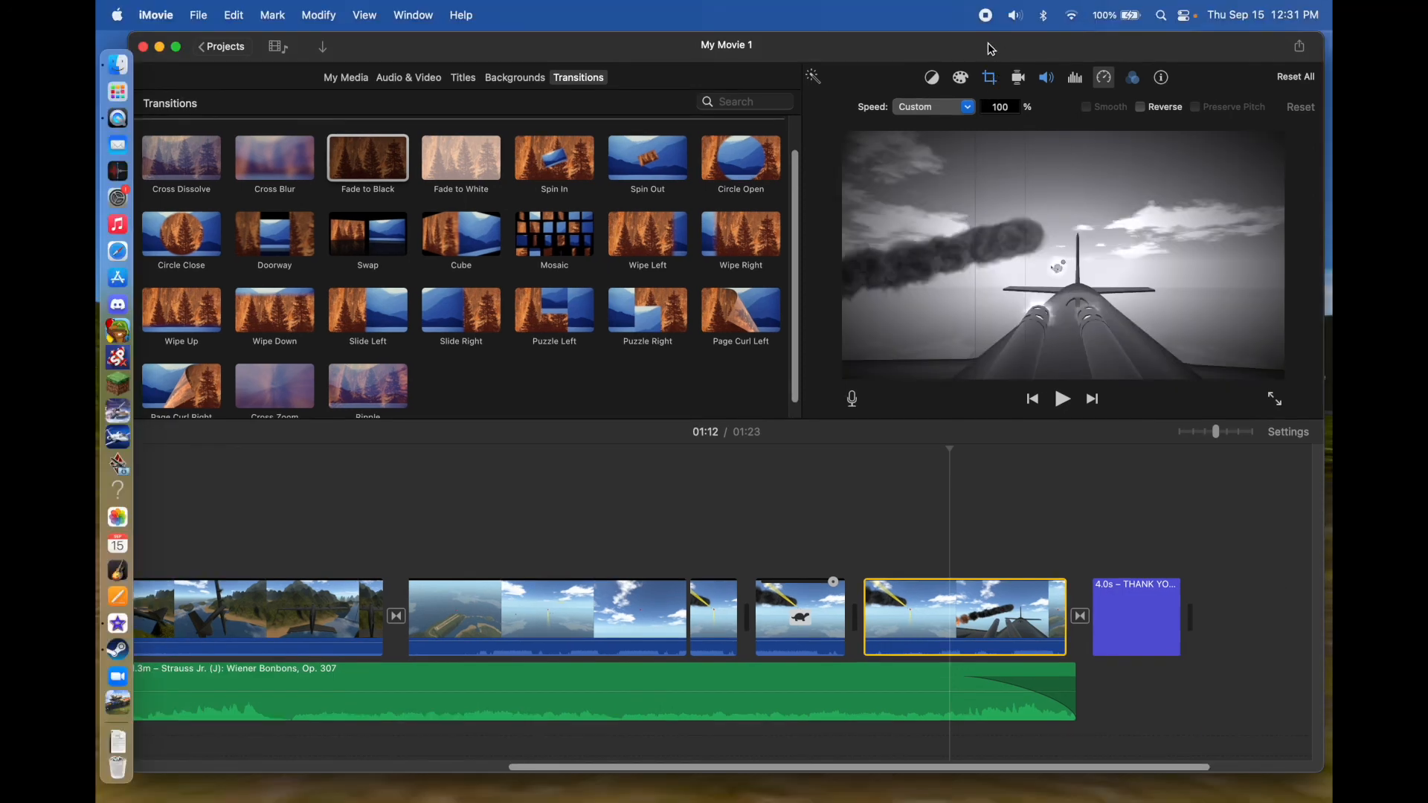
- Return to the projects overview, naming the project WW2 Battle, and close the iMovie library
drag(379, 53, 427, 52)
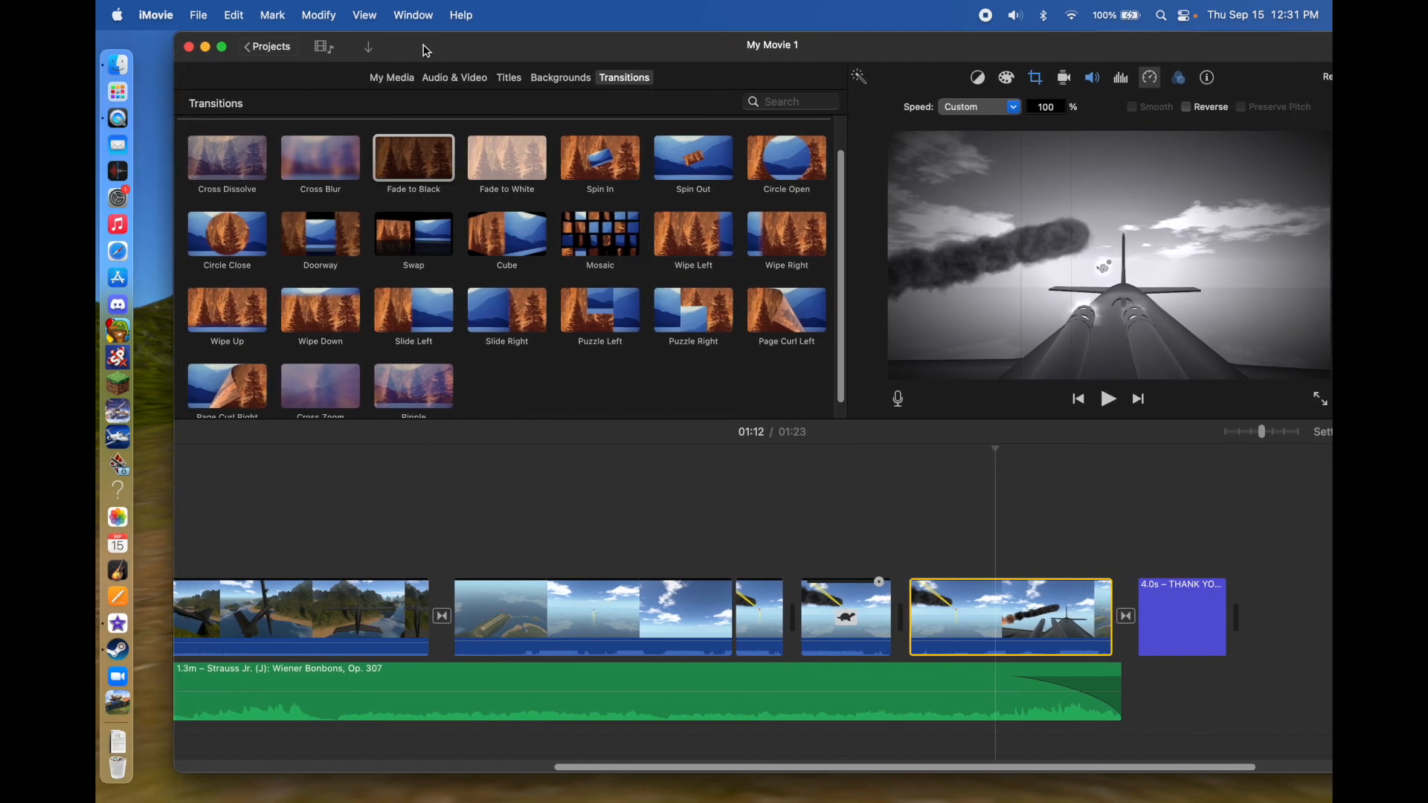
click(269, 46)
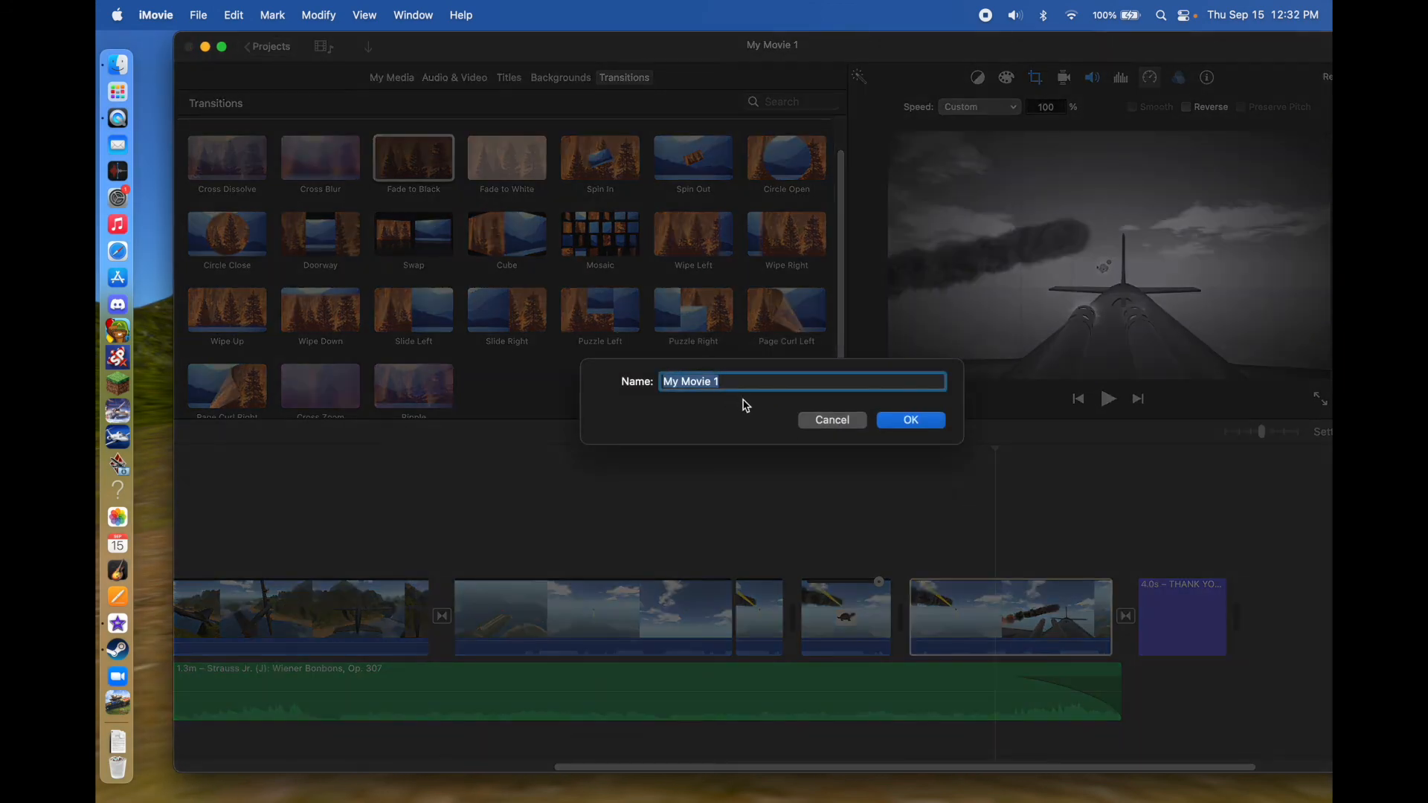
text(WW2 Battle)
click(936, 421)
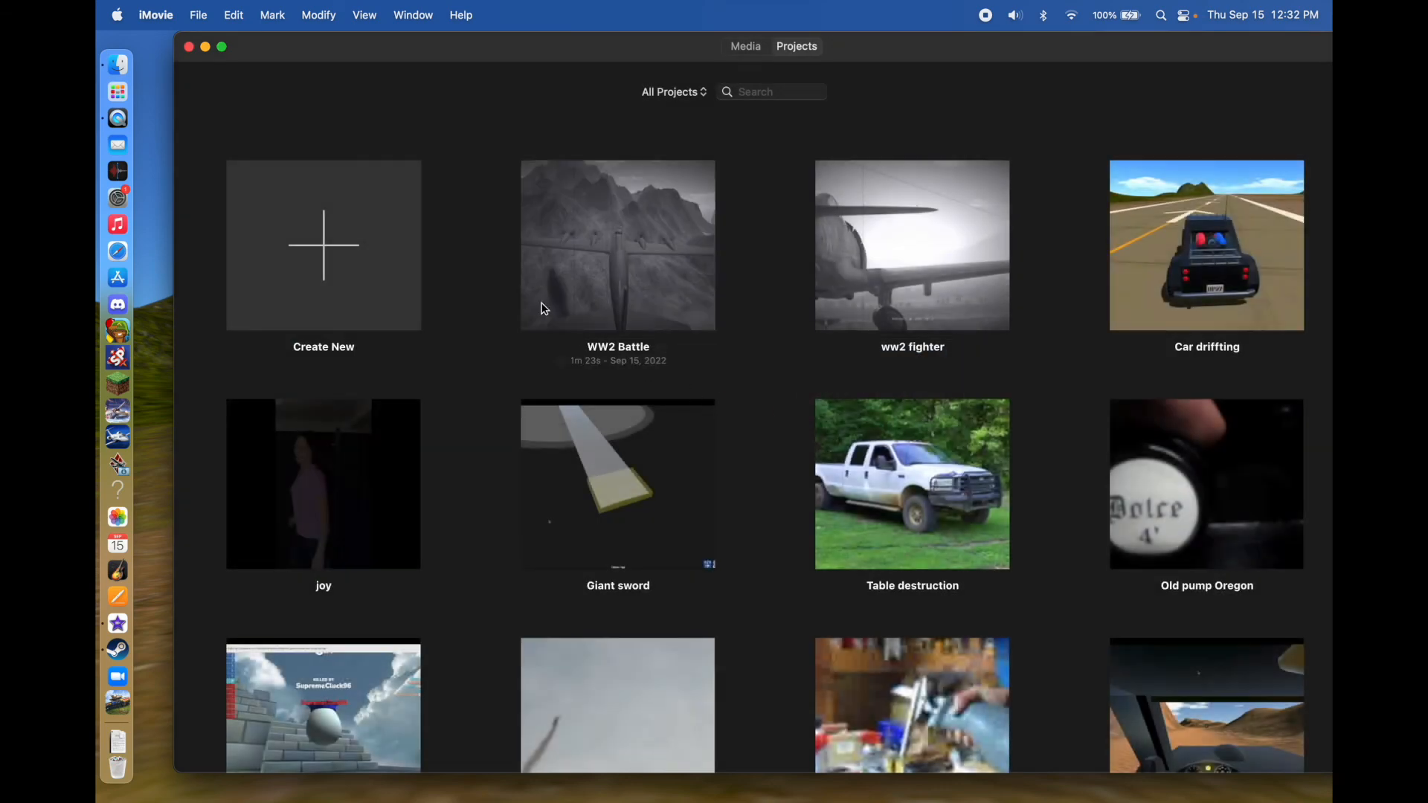
click(189, 46)
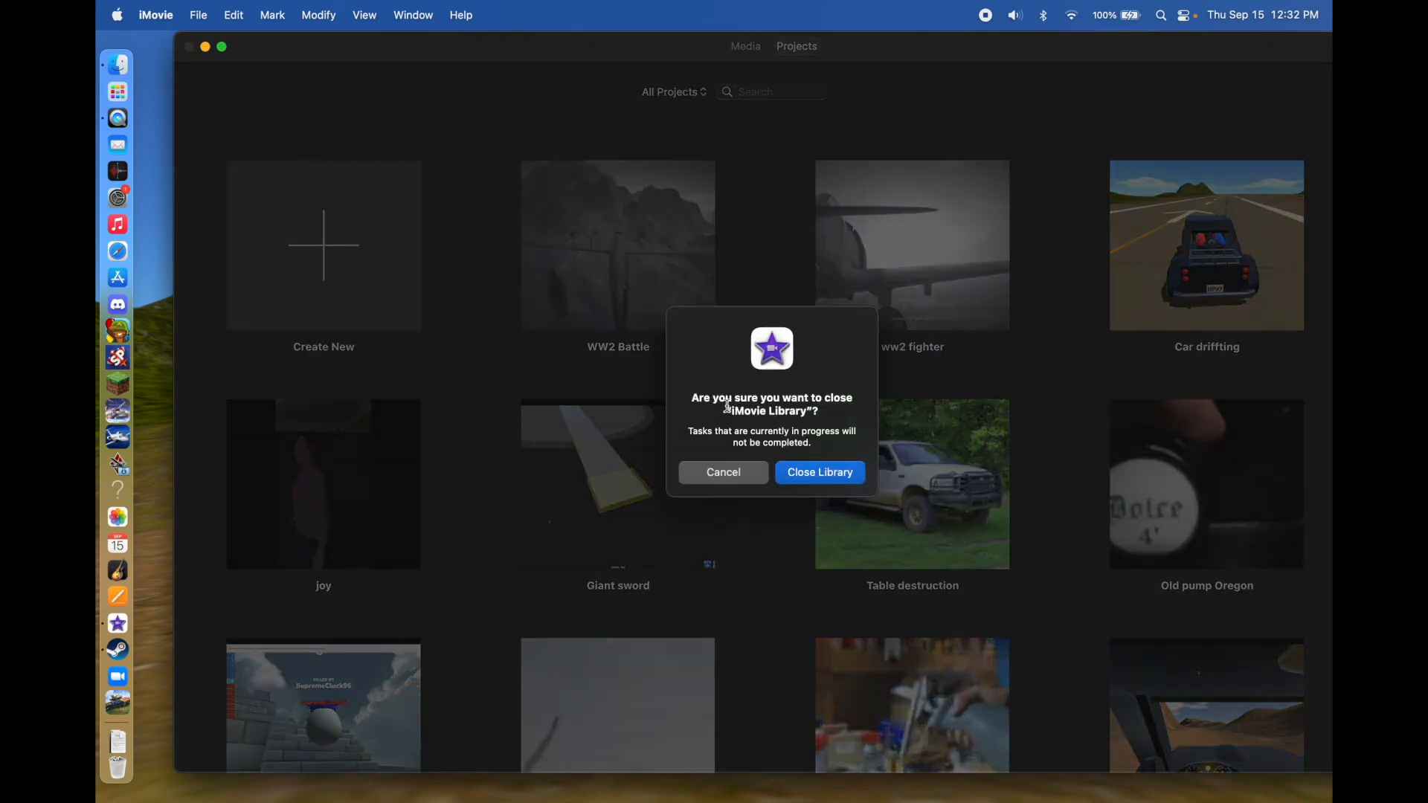
click(807, 474)
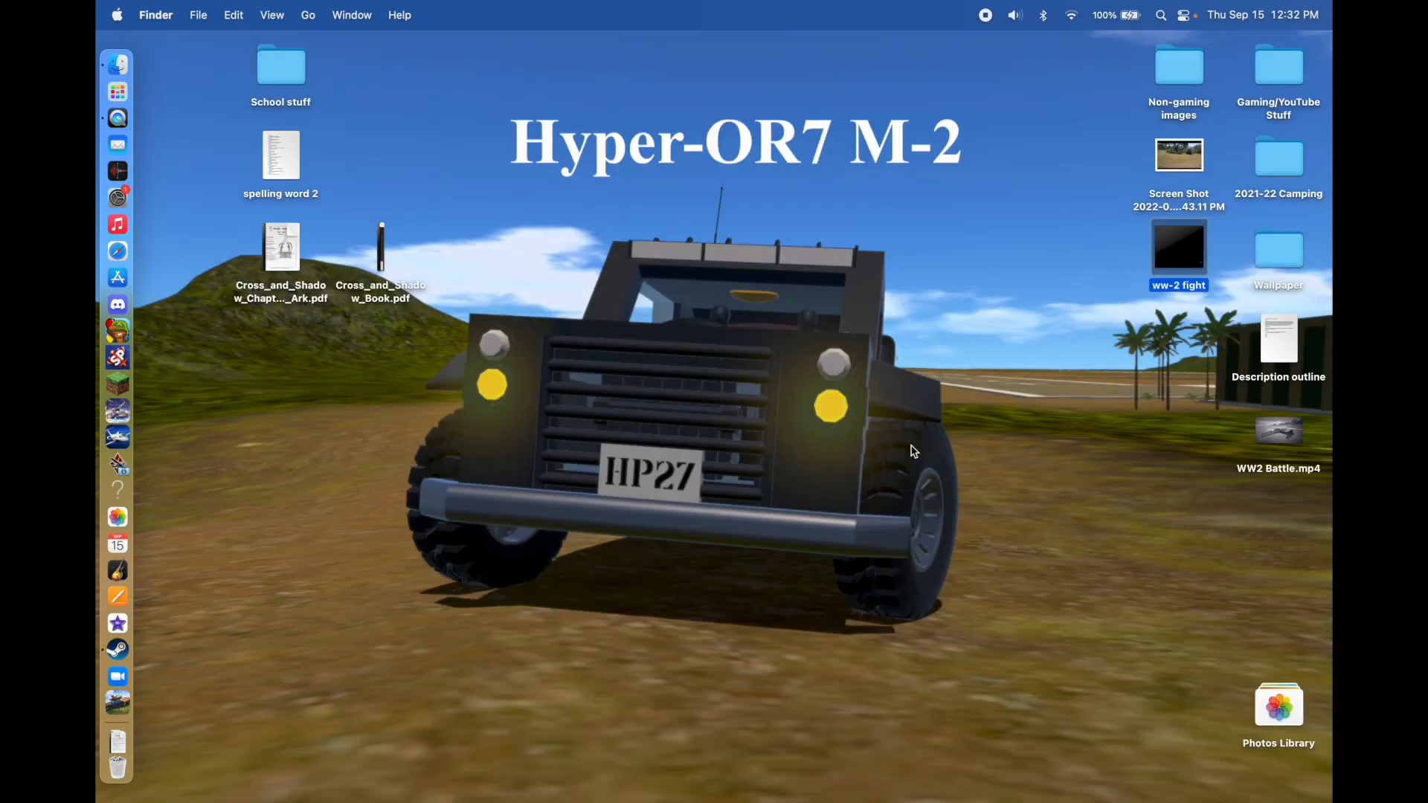
- Move the exported WW2 Battle.mp4 file on the desktop to directly below the ww-2 fight file
click(1048, 478)
mouse_move(1297, 445)
drag(1297, 445, 1190, 357)
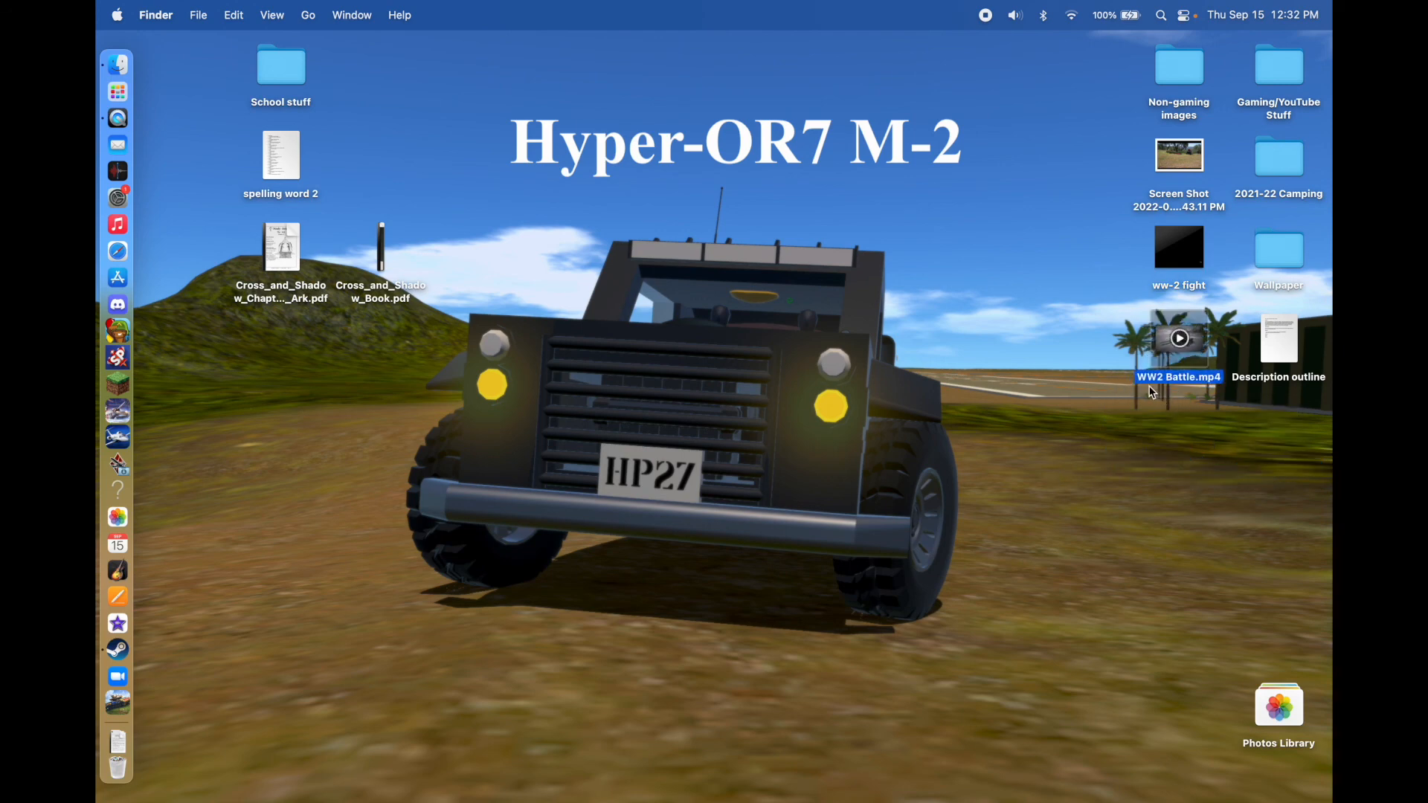